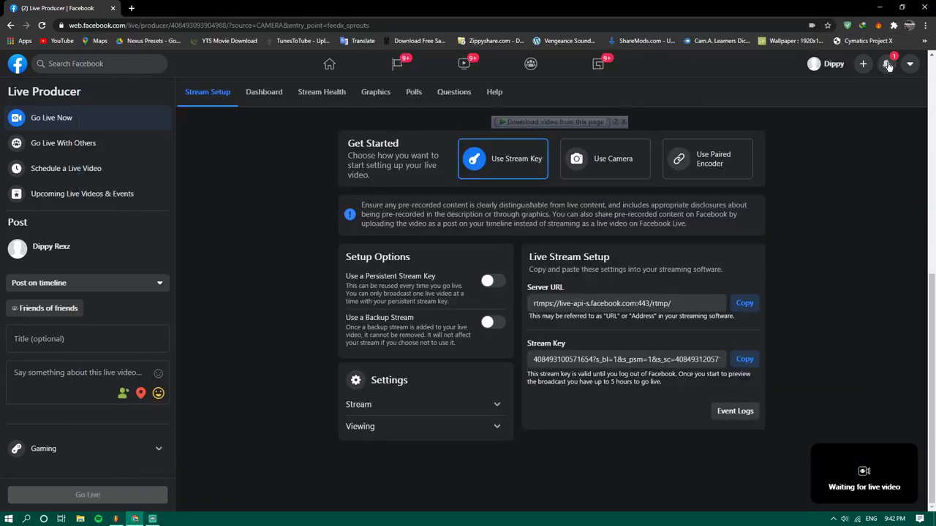
# Step: Switch to FL Studio and undo the deletion of the Sub and bass #4 clip at the start of Track 4
pyautogui.click(887, 64)
pyautogui.click(925, 7)
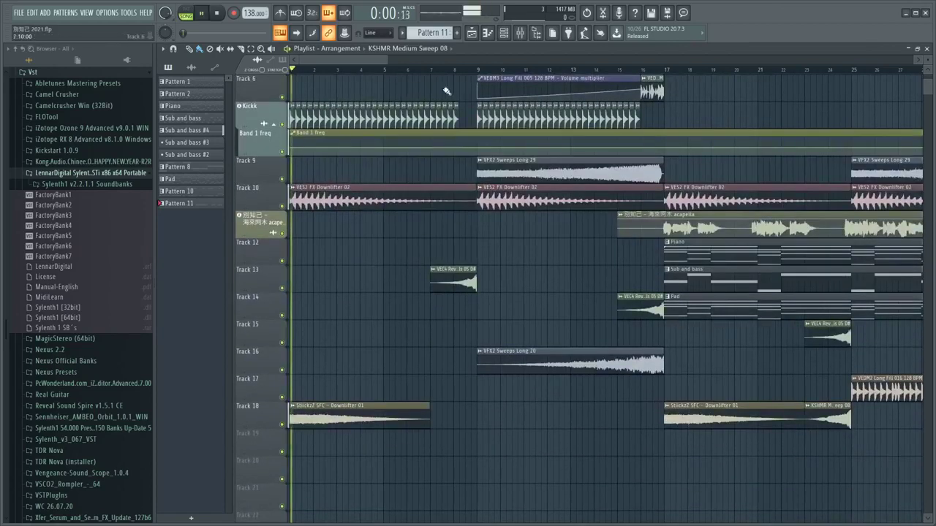
pyautogui.scroll(5, 352, 137)
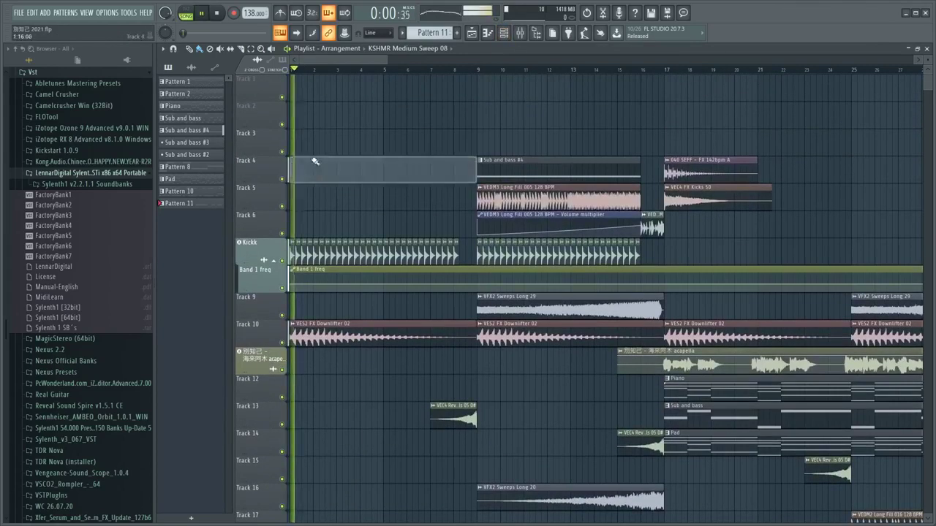
pyautogui.hotkey('ctrl', 'z')
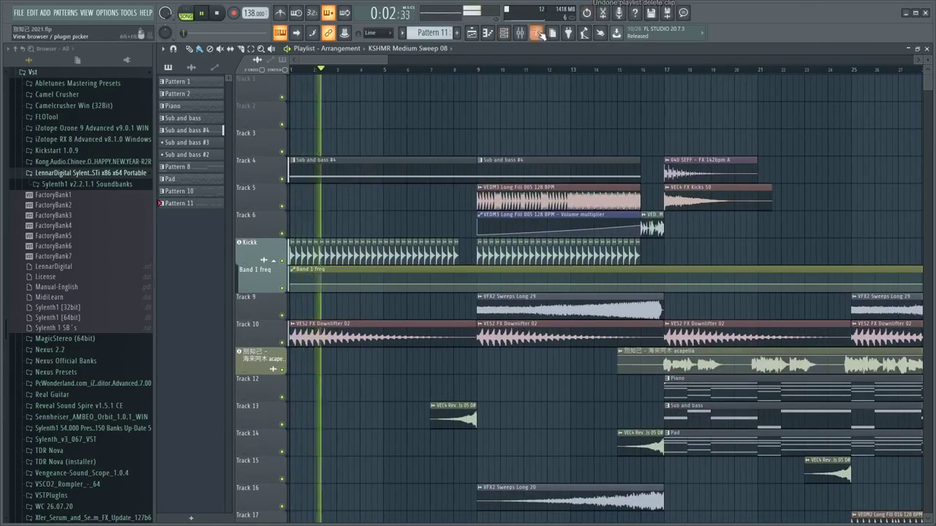
# Step: Play the intro from around bar 7, skip ahead to around bar 15, and examine the clip layout across the playlist tracks
pyautogui.click(444, 71)
pyautogui.scroll(-5, 388, 62)
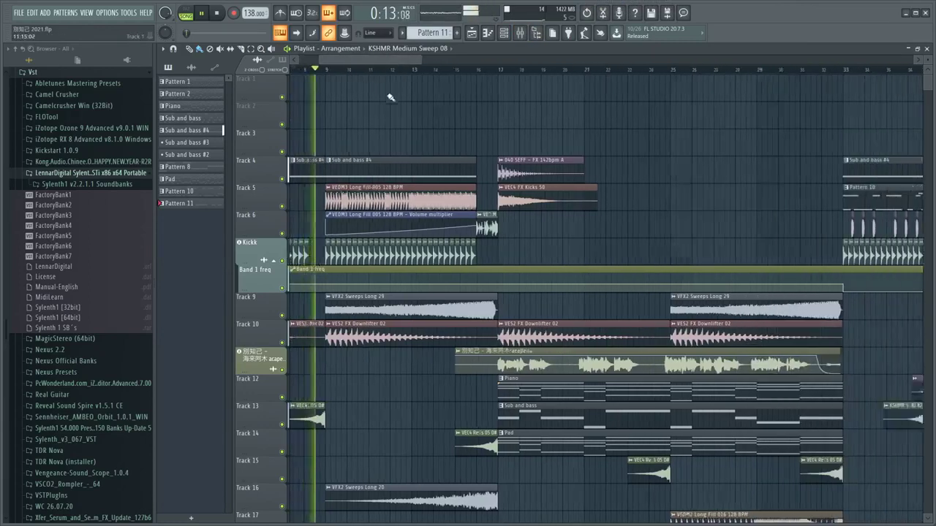
pyautogui.scroll(5, 357, 110)
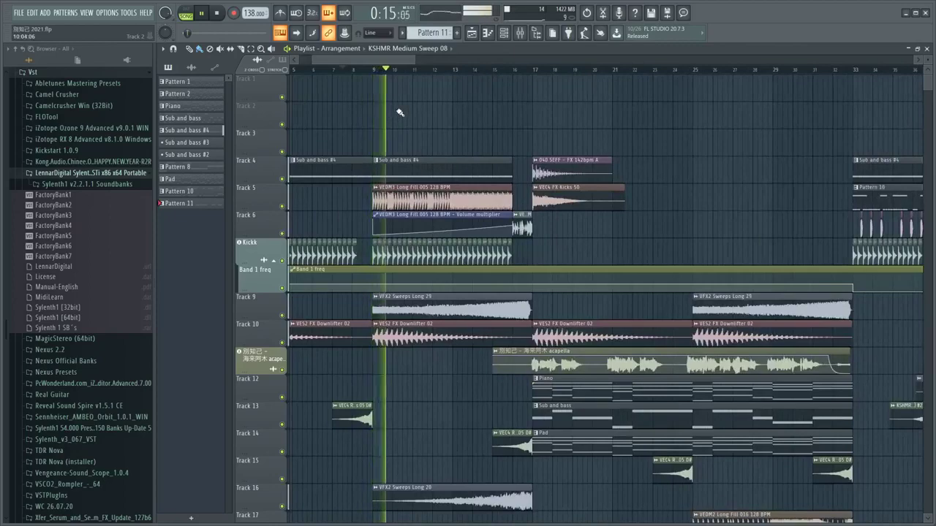
pyautogui.scroll(5, 399, 171)
pyautogui.scroll(-6, 398, 172)
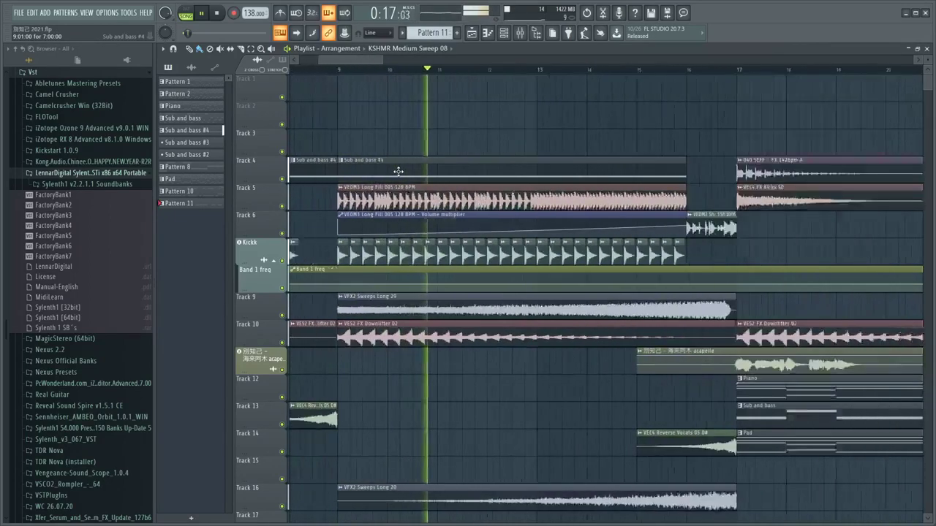
pyautogui.scroll(2, 446, 109)
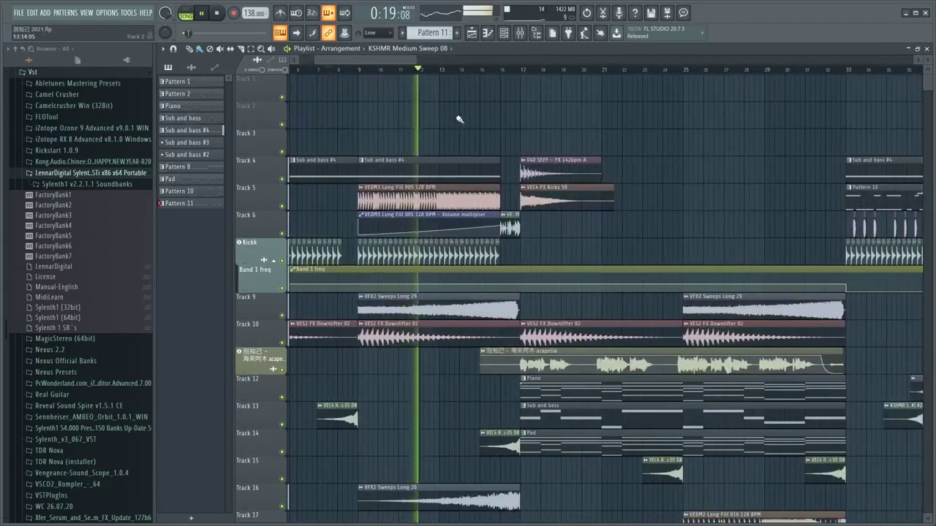
pyautogui.press('space')
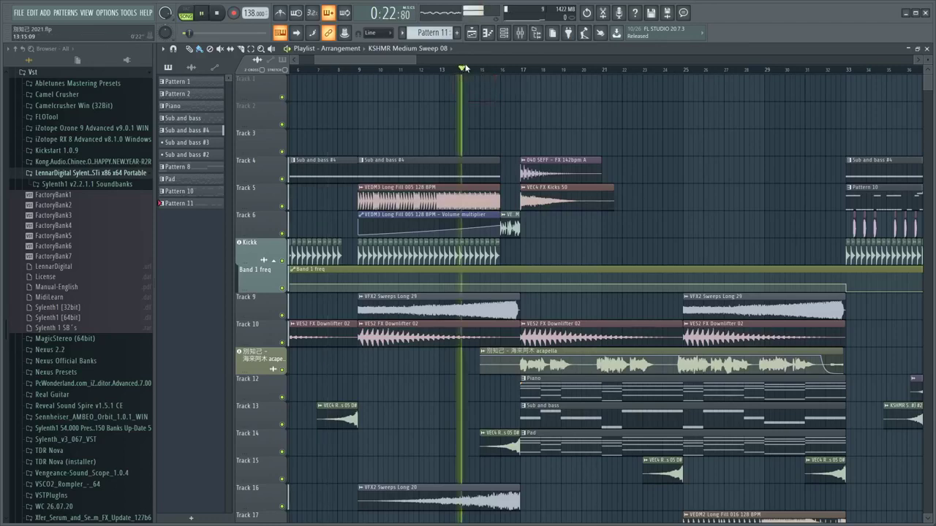
pyautogui.moveTo(465, 68); pyautogui.dragTo(493, 73)
pyautogui.scroll(-5, 728, 148)
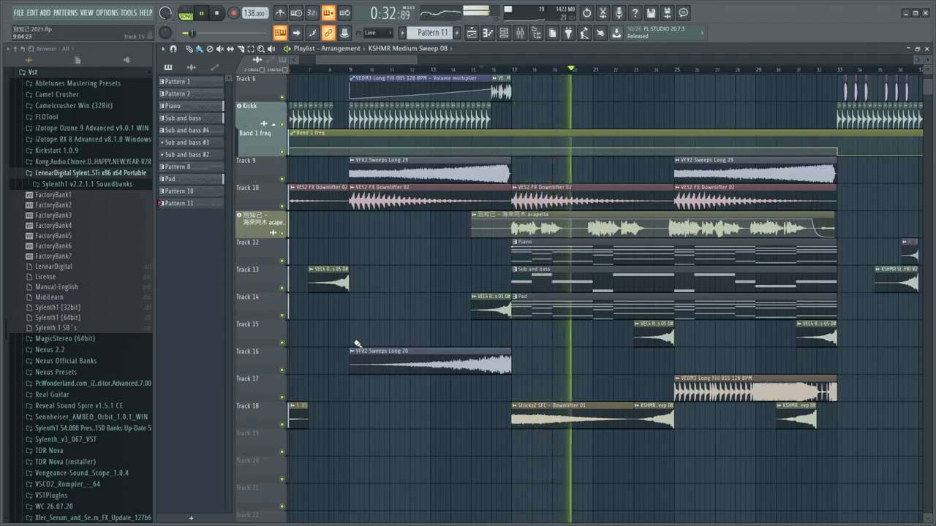
# Step: Switch to Streamlabs OBS and add a Chatbox widget source named Chatbox with its default settings
pyautogui.press('super')
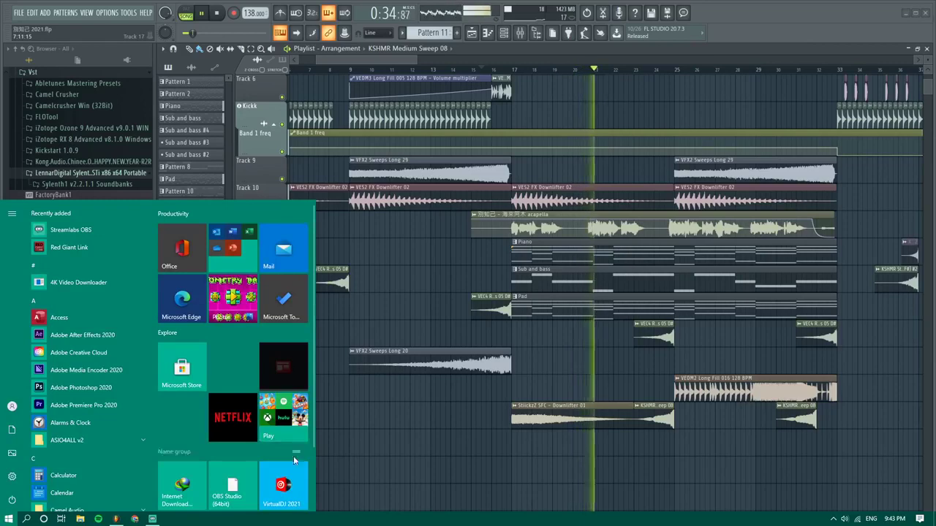
pyautogui.click(152, 520)
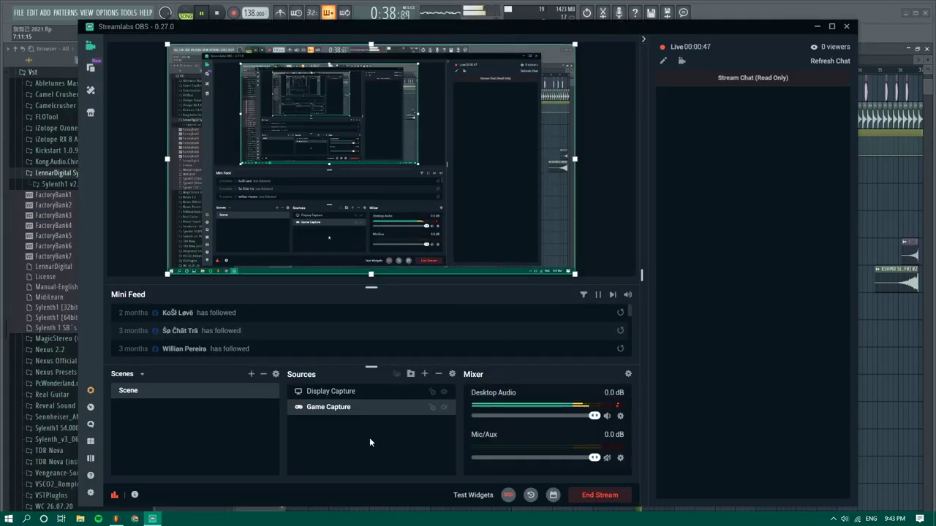
pyautogui.click(424, 374)
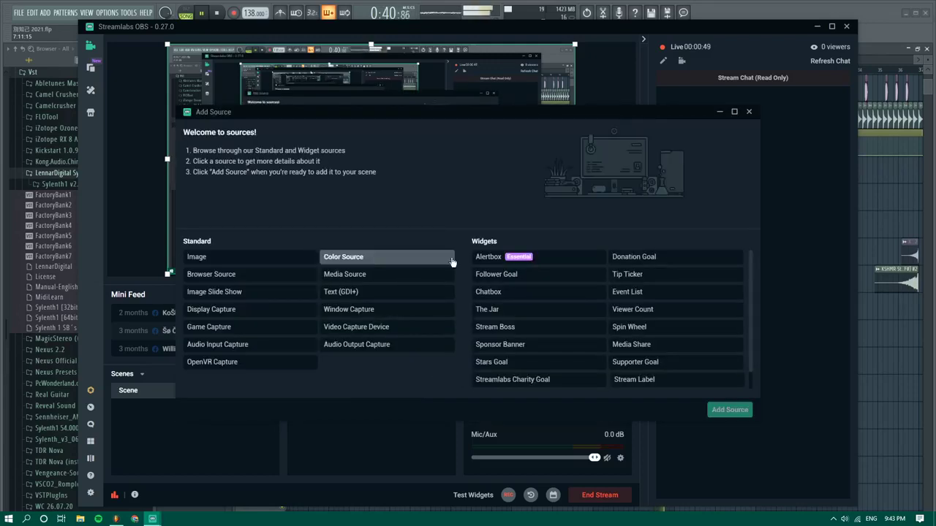
pyautogui.click(501, 294)
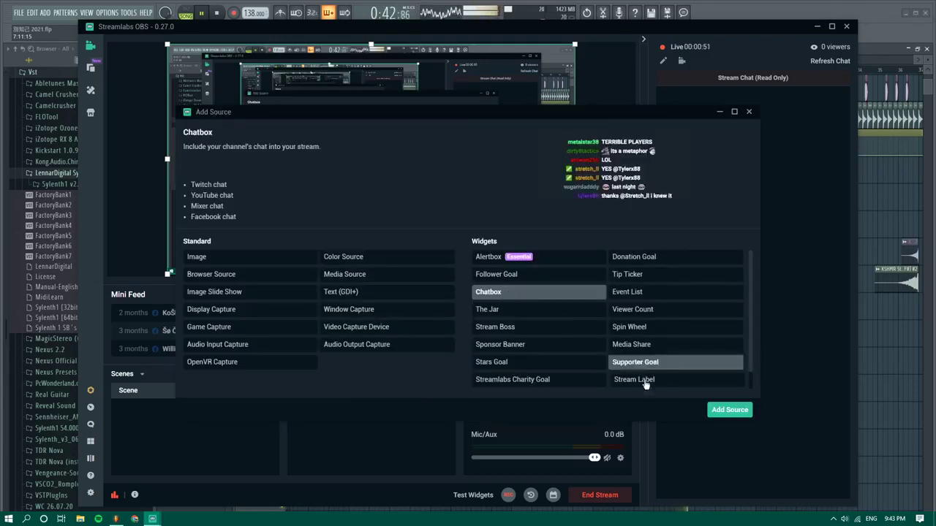
pyautogui.click(728, 410)
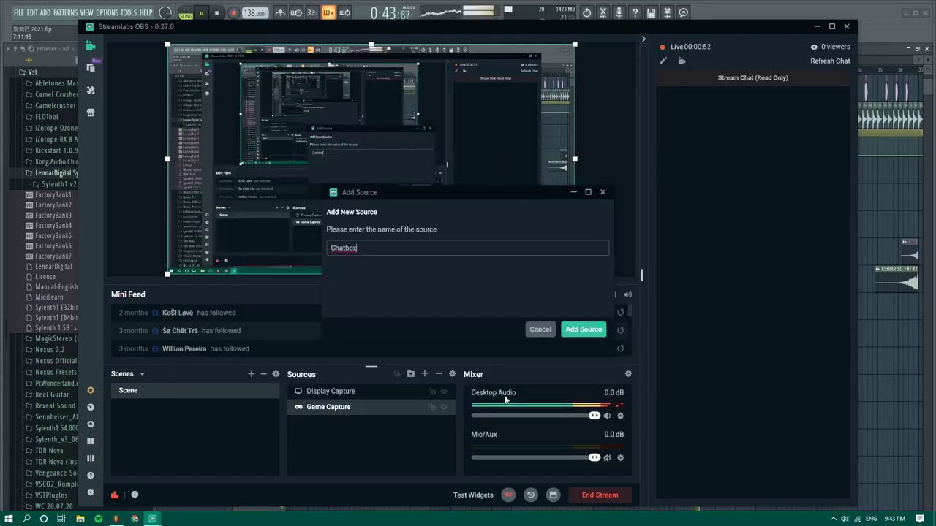
pyautogui.click(589, 332)
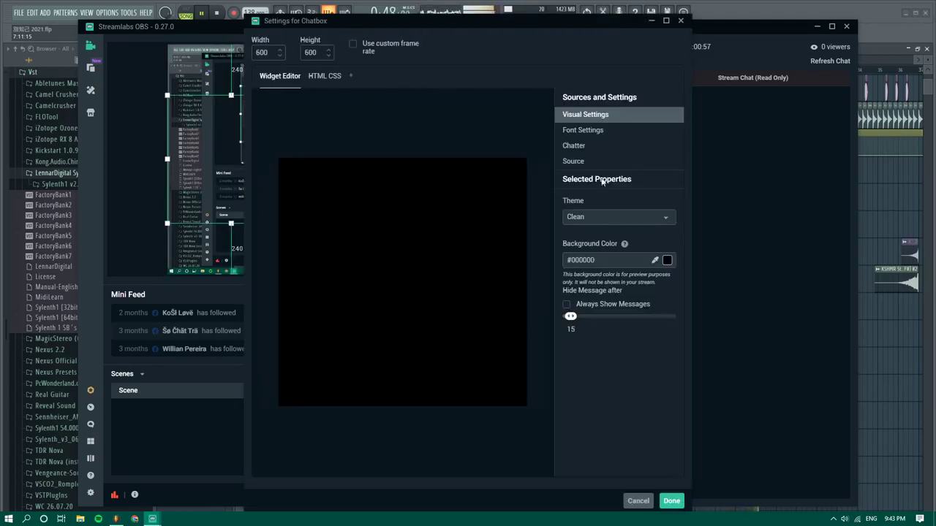
pyautogui.click(669, 501)
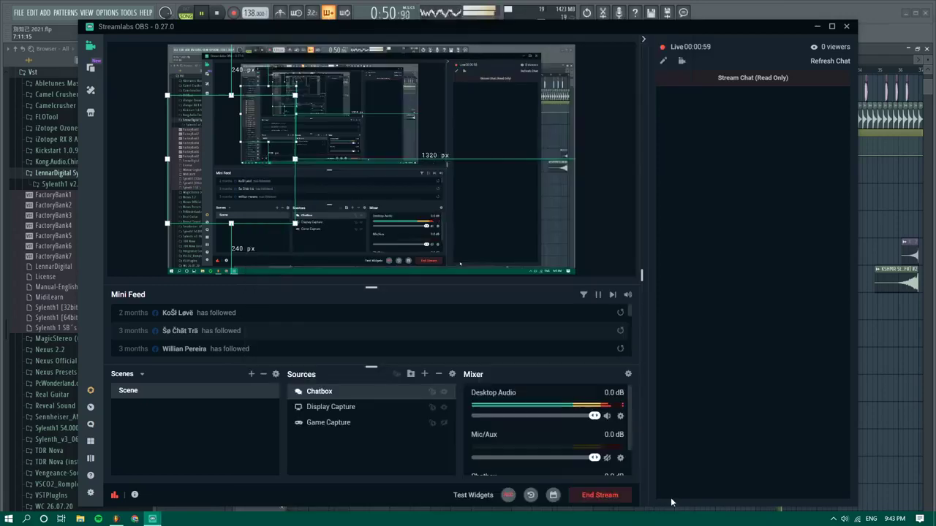
pyautogui.click(424, 374)
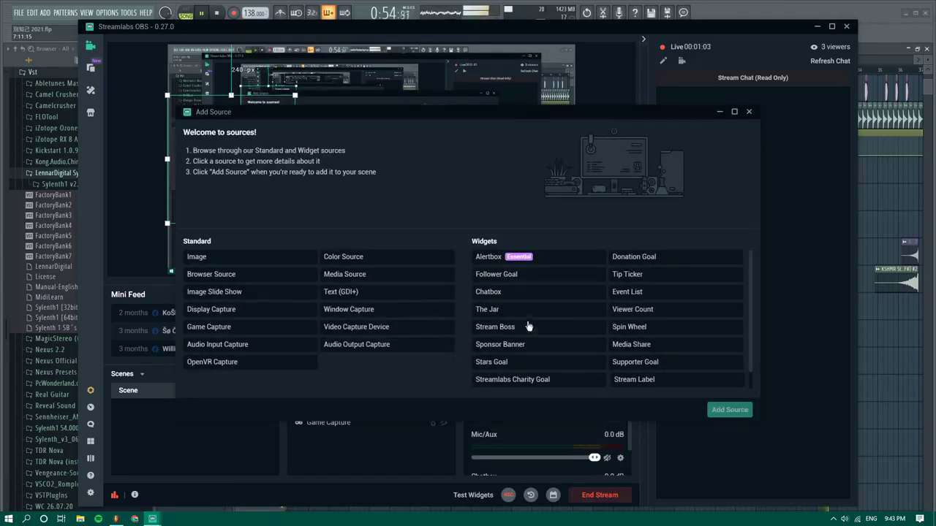
pyautogui.click(749, 113)
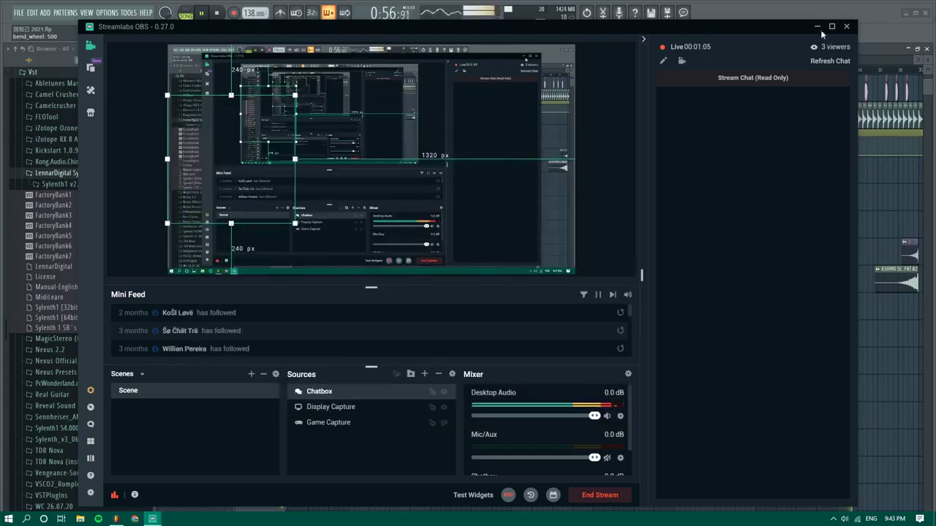
# Step: Return to FL Studio and examine the arrangement from bar 33 onward with compact tracks while it plays
pyautogui.click(817, 27)
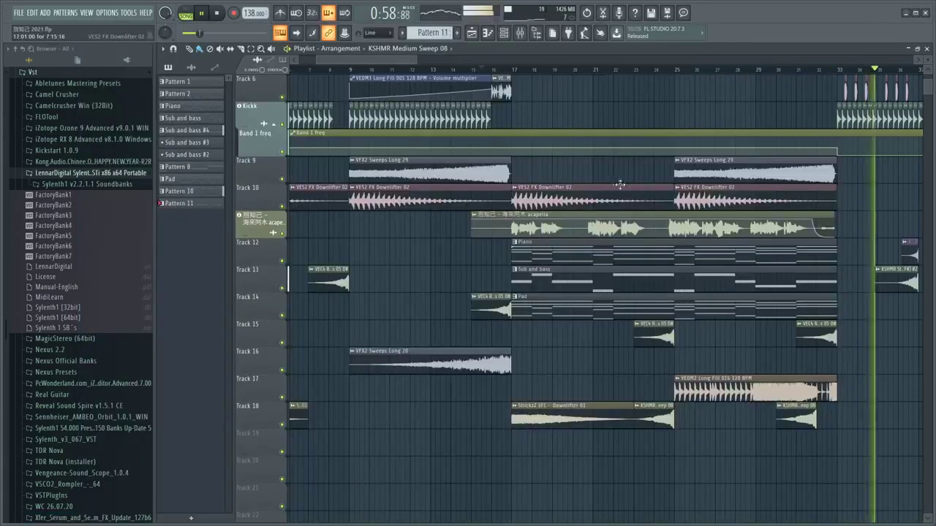
pyautogui.scroll(-5, 717, 211)
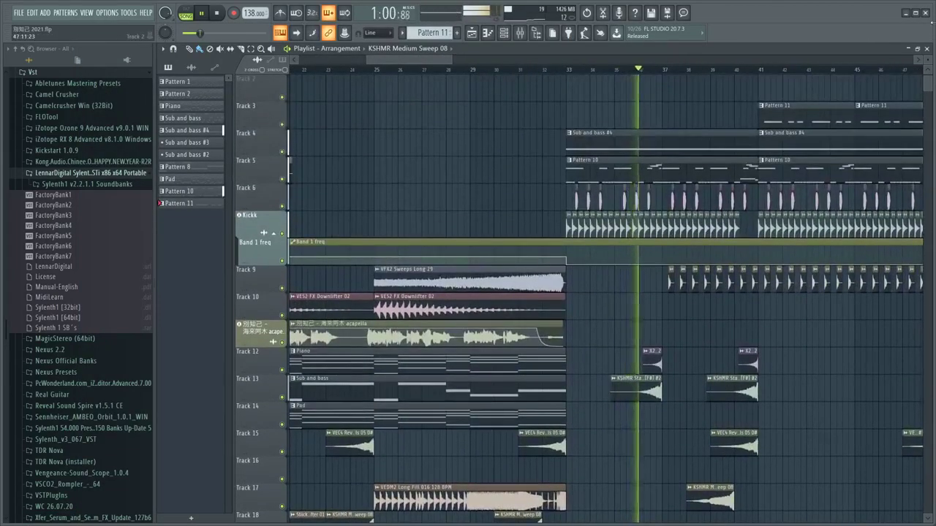
pyautogui.scroll(3, 777, 212)
pyautogui.scroll(-4, 690, 183)
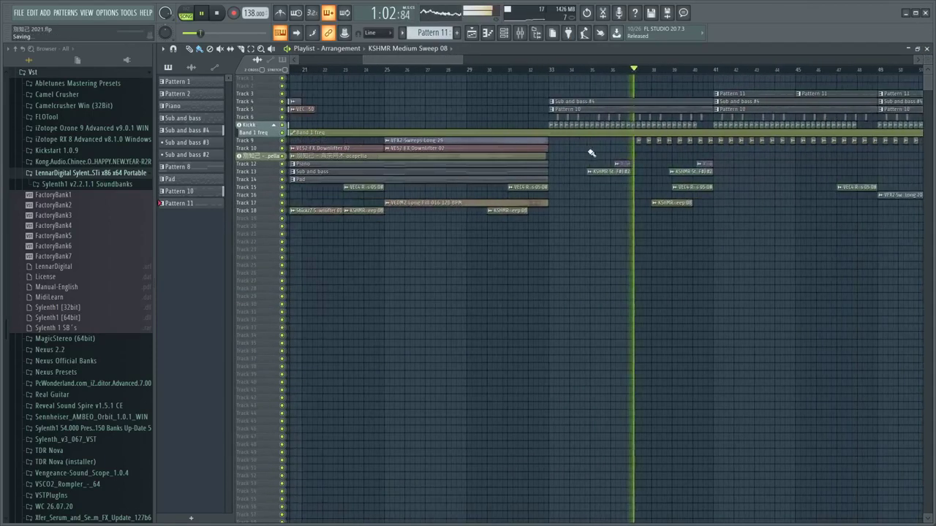
pyautogui.moveTo(443, 60); pyautogui.dragTo(461, 60)
pyautogui.scroll(-2, 471, 79)
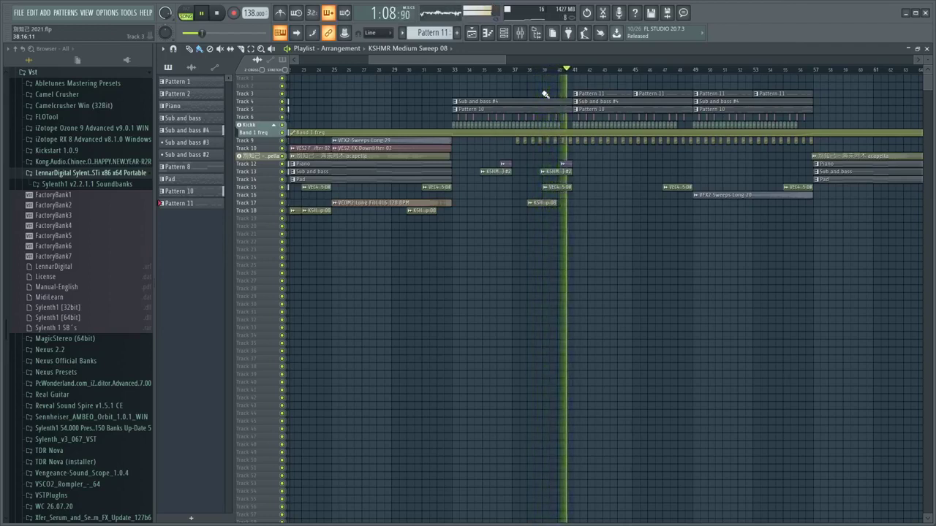
pyautogui.moveTo(481, 61); pyautogui.dragTo(502, 63)
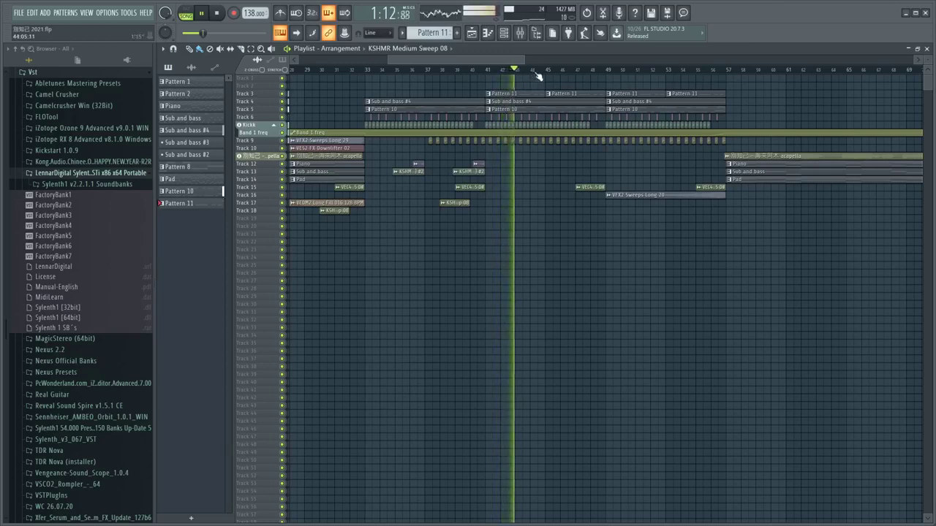
# Step: Enlarge the channel rack downward so more channels fit, and close it
pyautogui.click(504, 33)
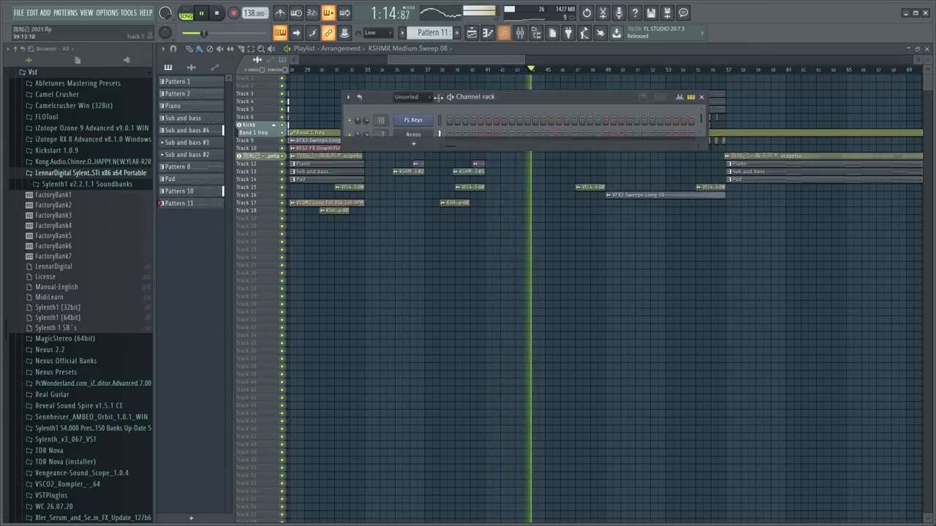
pyautogui.moveTo(519, 150); pyautogui.dragTo(545, 326)
pyautogui.press('F6')
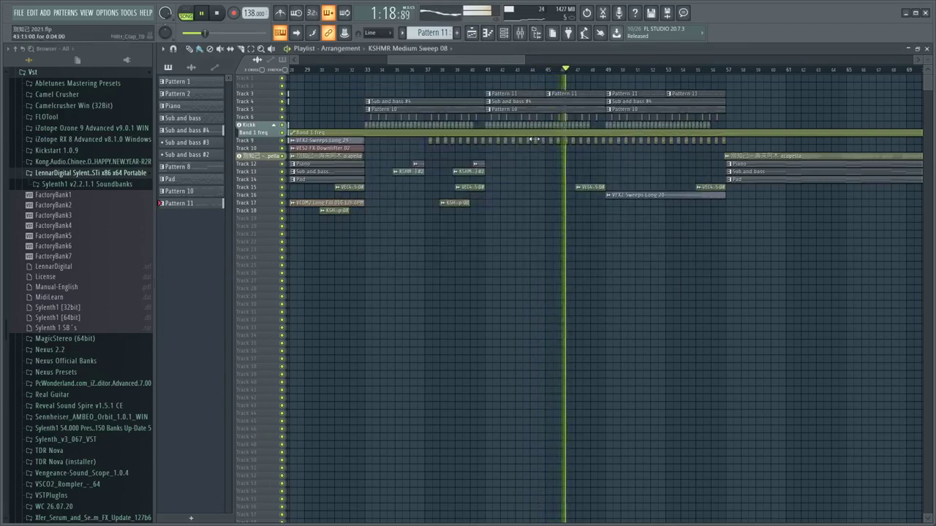
# Step: Replay the song from just before bar 33 and increase the height of the playlist tracks
pyautogui.moveTo(493, 61); pyautogui.dragTo(512, 63)
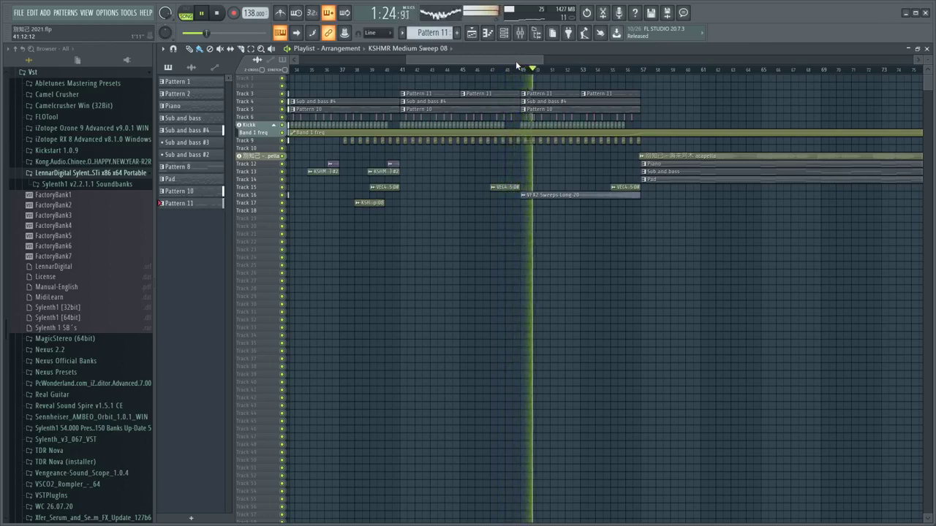
pyautogui.moveTo(444, 58); pyautogui.dragTo(404, 62)
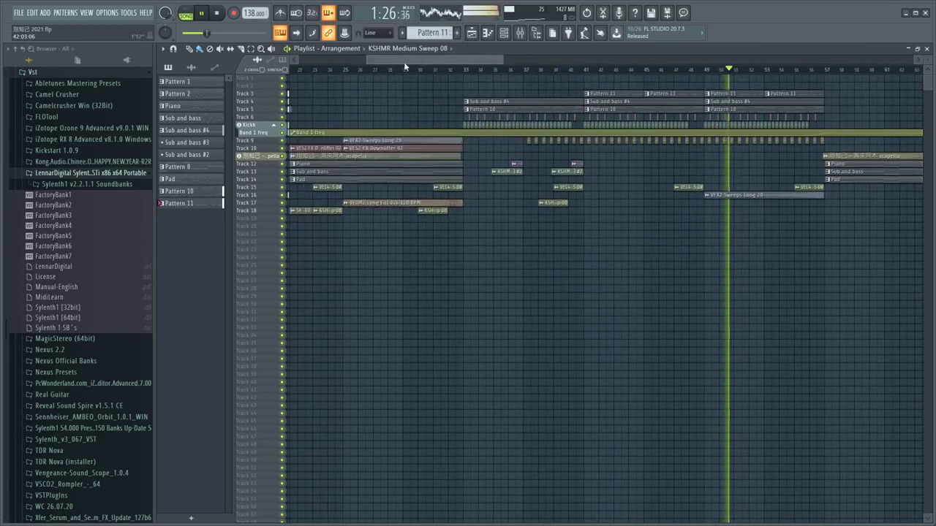
pyautogui.click(459, 71)
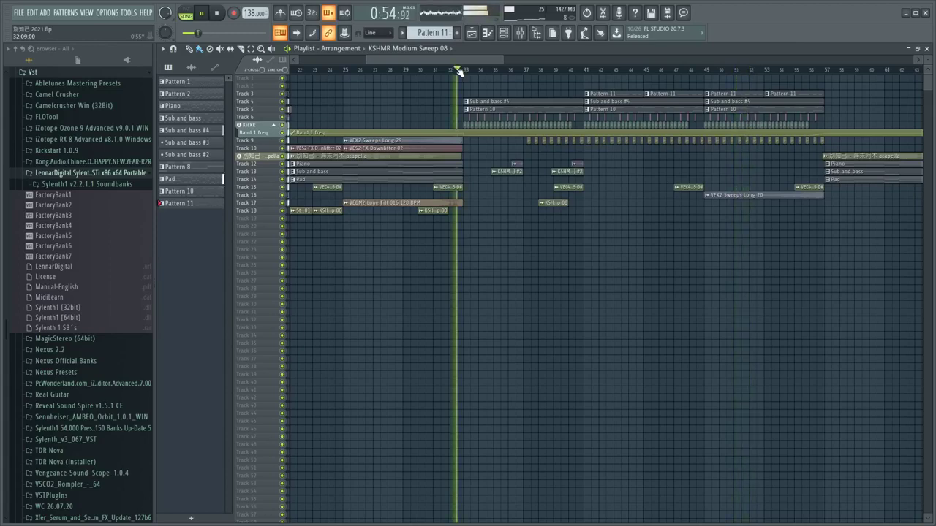
pyautogui.moveTo(925, 61); pyautogui.dragTo(926, 88)
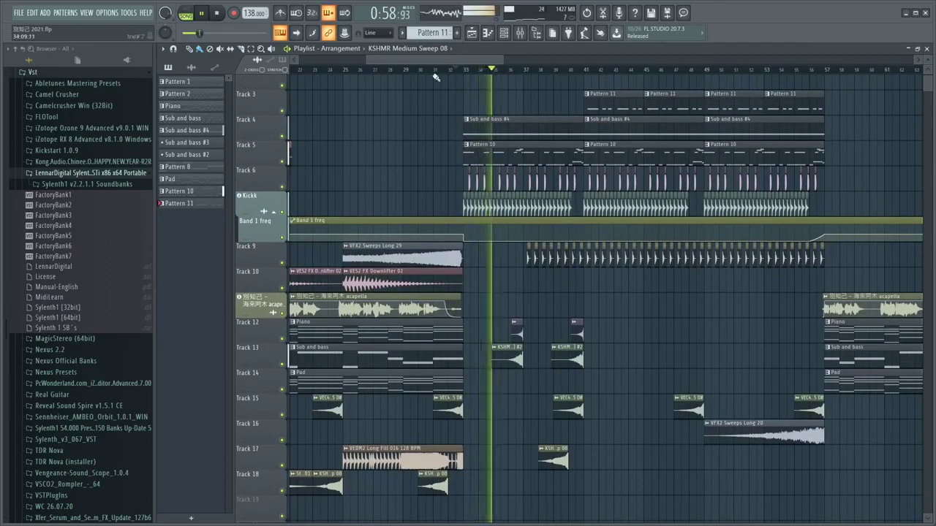
# Step: Collapse the LennarDigital Sylenth folder and its parent Vst folder in the file browser
pyautogui.click(75, 174)
pyautogui.scroll(5, 69, 183)
pyautogui.click(33, 257)
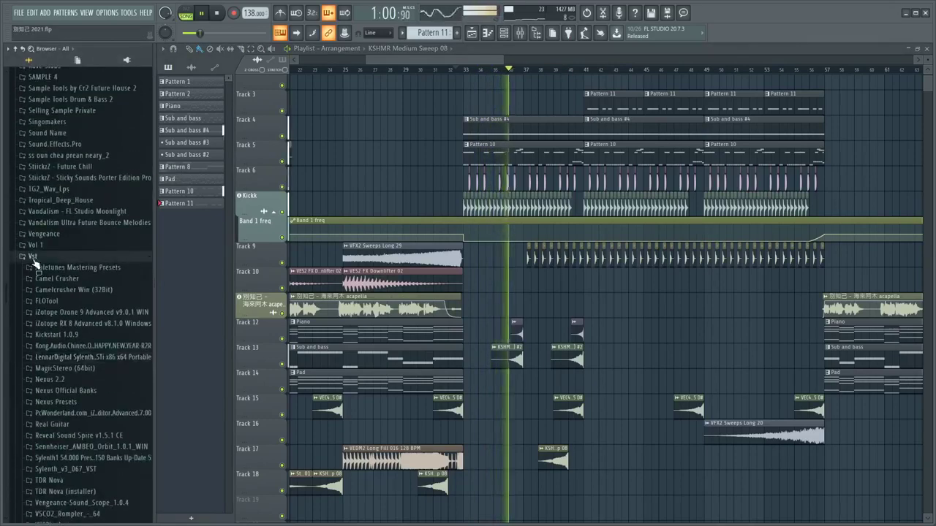
# Step: Examine the mixer's track levels and Master effects during playback, and return to the playlist
pyautogui.click(522, 34)
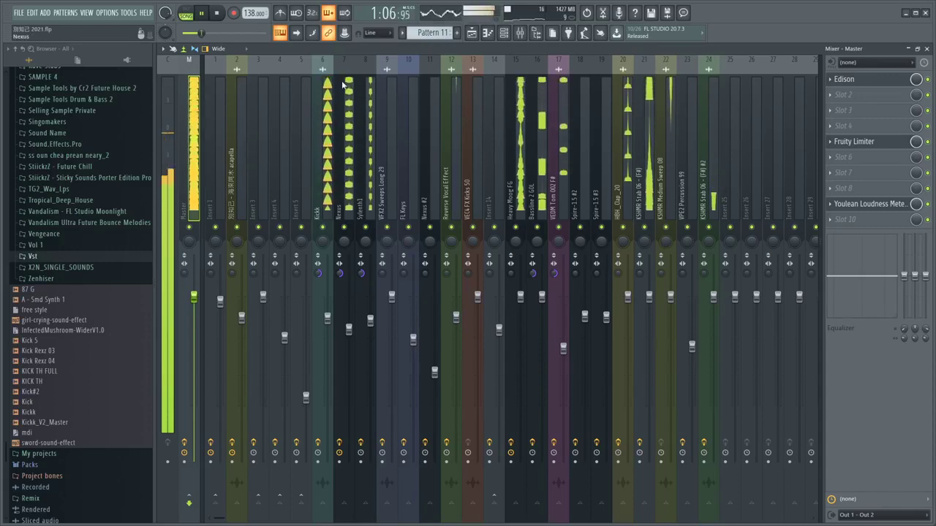
pyautogui.click(475, 37)
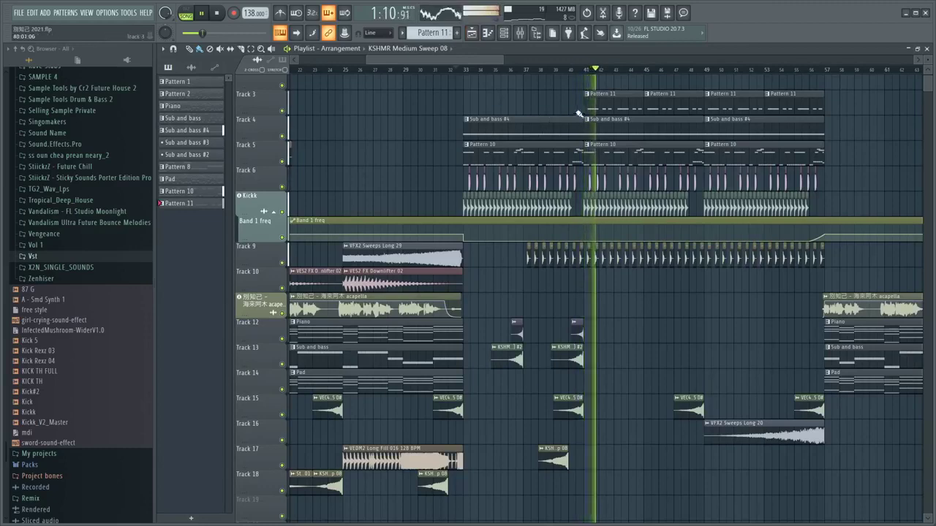
# Step: Switch playback to pattern mode for Pattern 11 and open the Spire-1.5 #3 synth from the channel rack
pyautogui.click(185, 13)
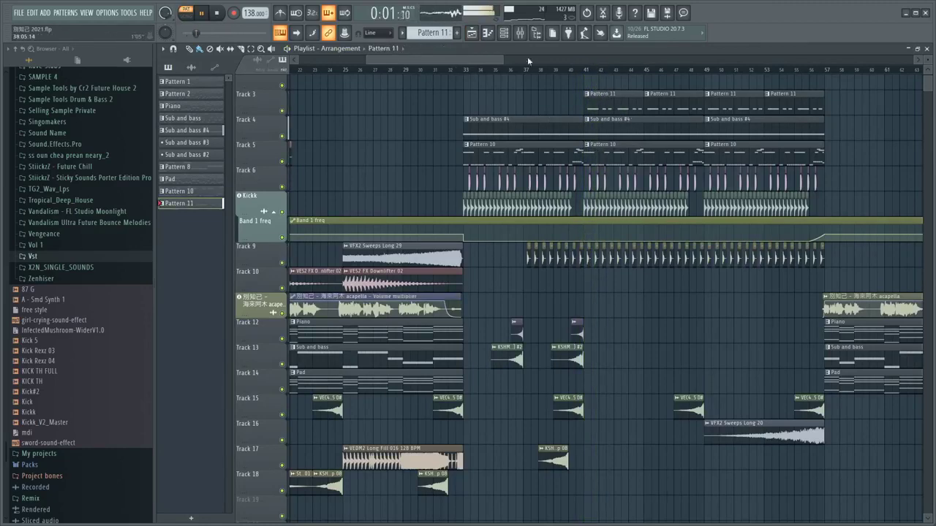
pyautogui.click(508, 34)
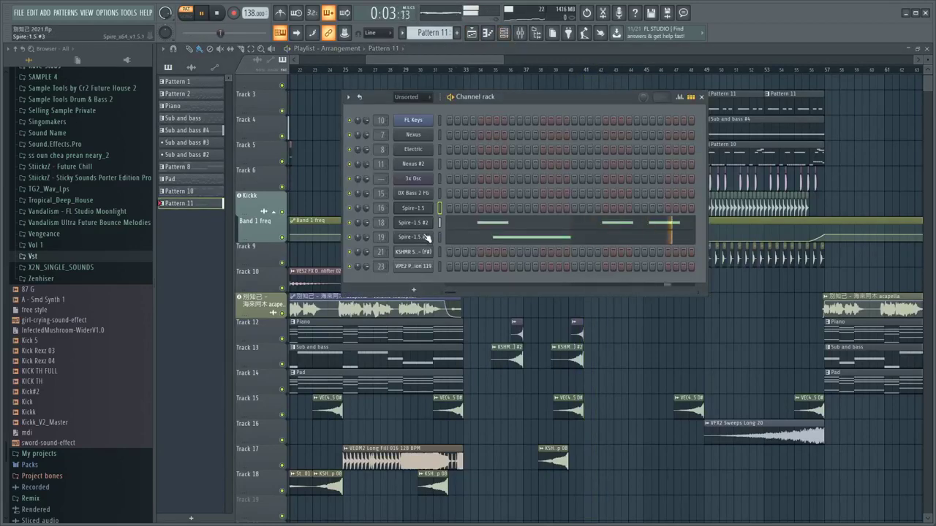
pyautogui.click(428, 238)
pyautogui.click(411, 173)
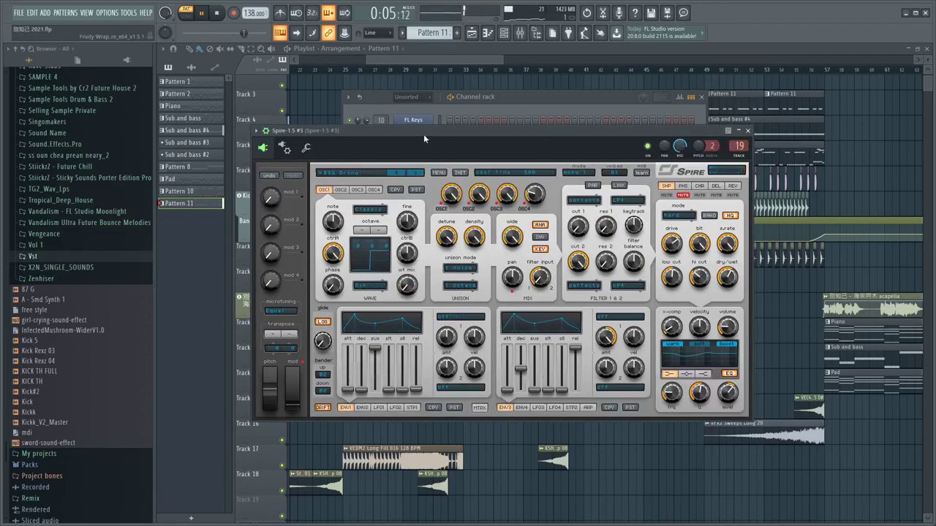
# Step: Open Spire's preset browser and audition reveal-sound bank presets, including BA Perfect Sub, LD Complextro Chords and BA Endboss
pyautogui.moveTo(425, 133); pyautogui.dragTo(429, 125)
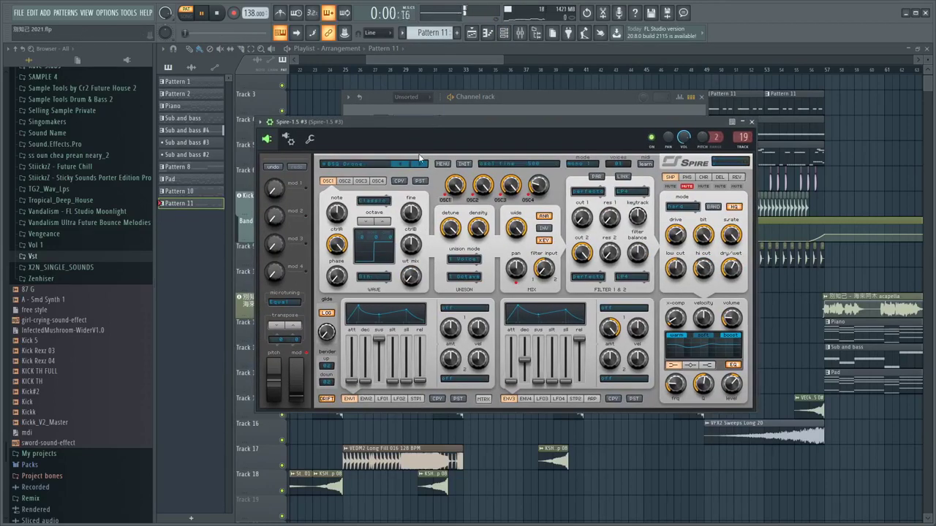
pyautogui.click(374, 166)
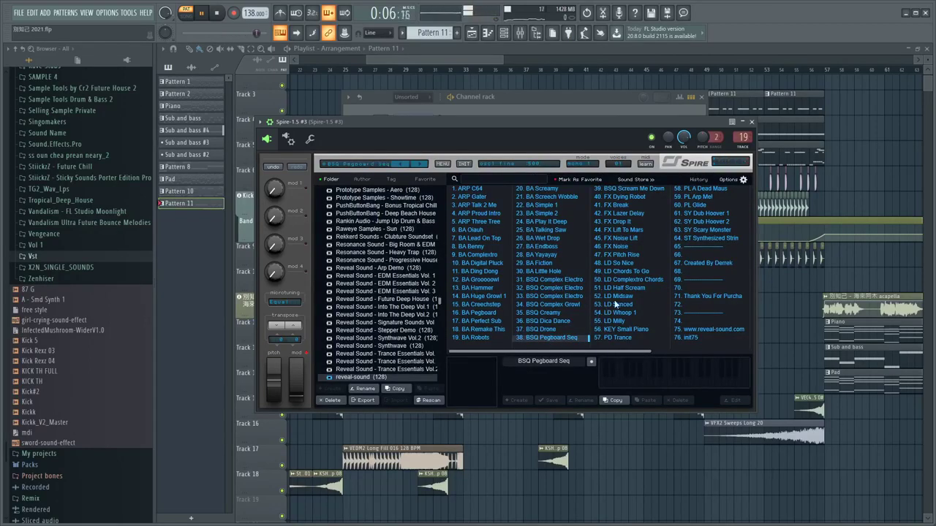
pyautogui.click(481, 330)
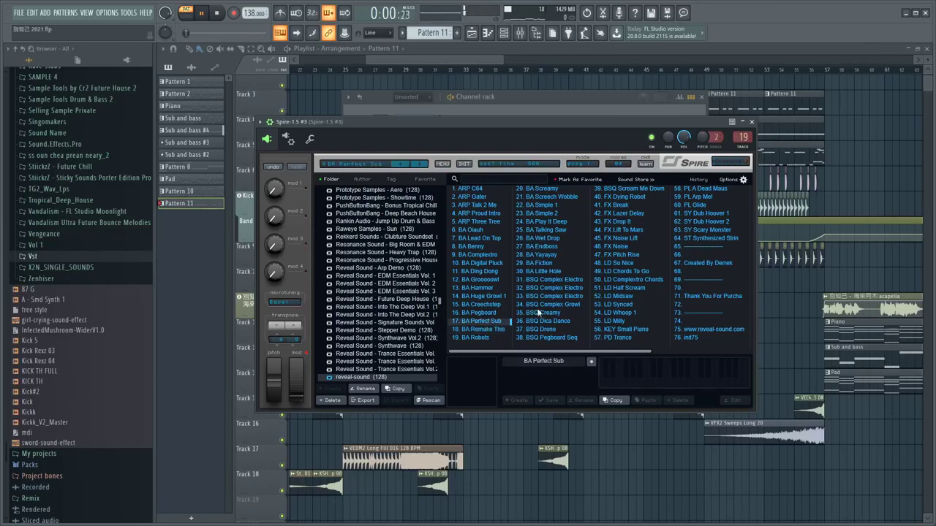
pyautogui.click(621, 281)
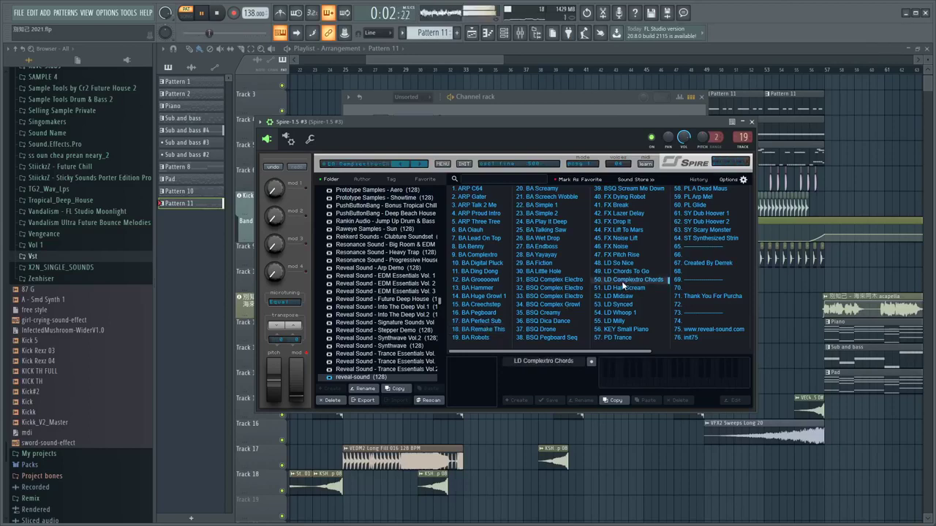
pyautogui.click(621, 271)
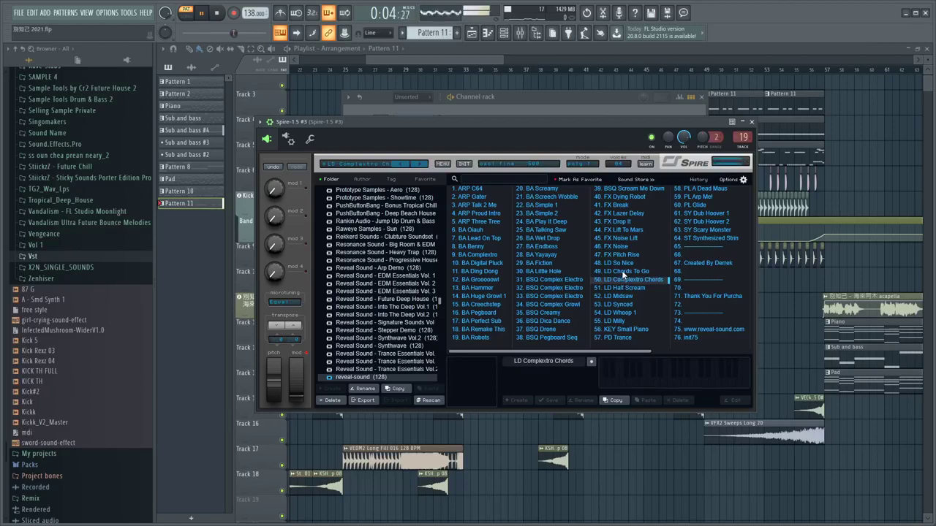
pyautogui.click(620, 312)
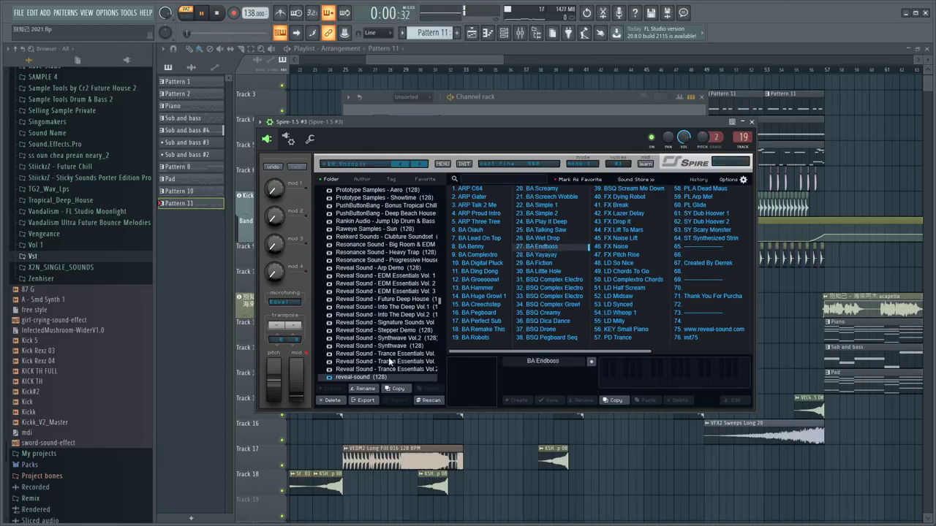
# Step: Audition LD Technicolor, LD Source 2 and PL Timeless from the Reveal Sound - EDM Essentials Vol. 1 bank, and return to the playlist
pyautogui.click(399, 276)
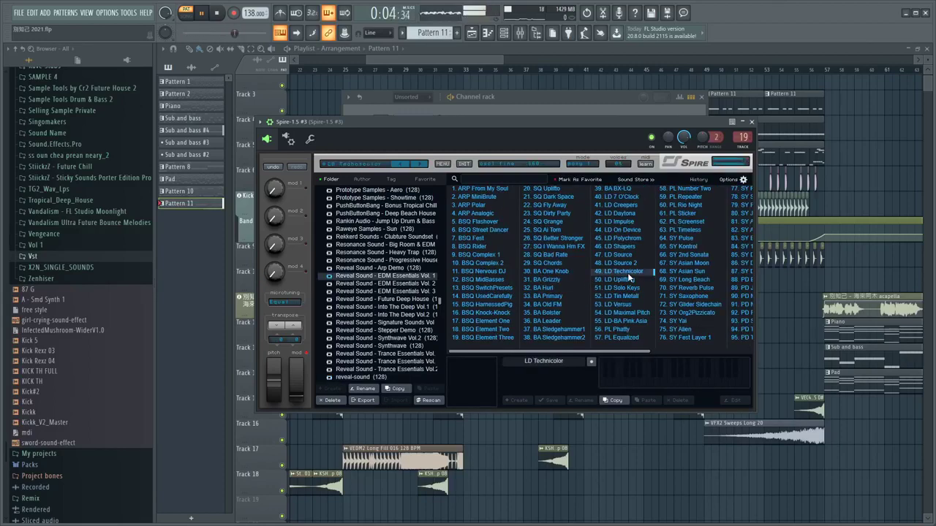
pyautogui.click(629, 263)
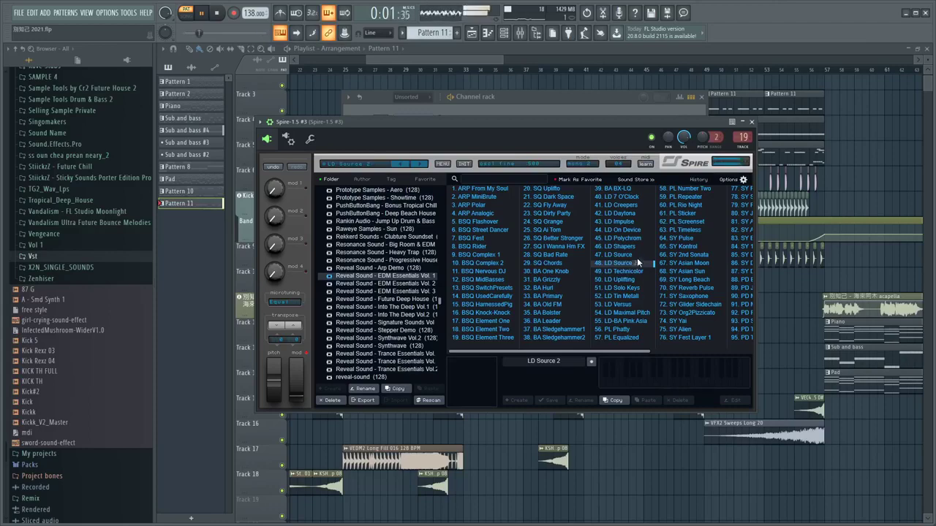
pyautogui.click(679, 227)
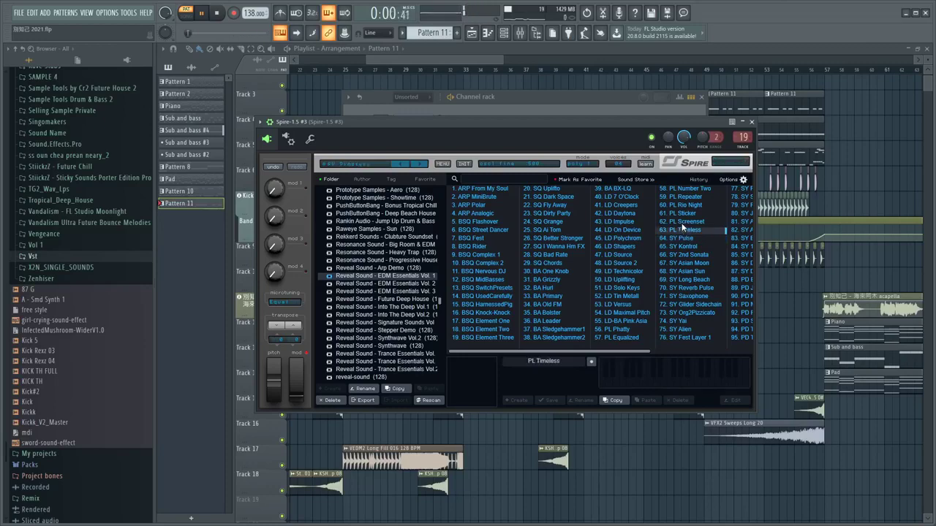
pyautogui.press('F12')
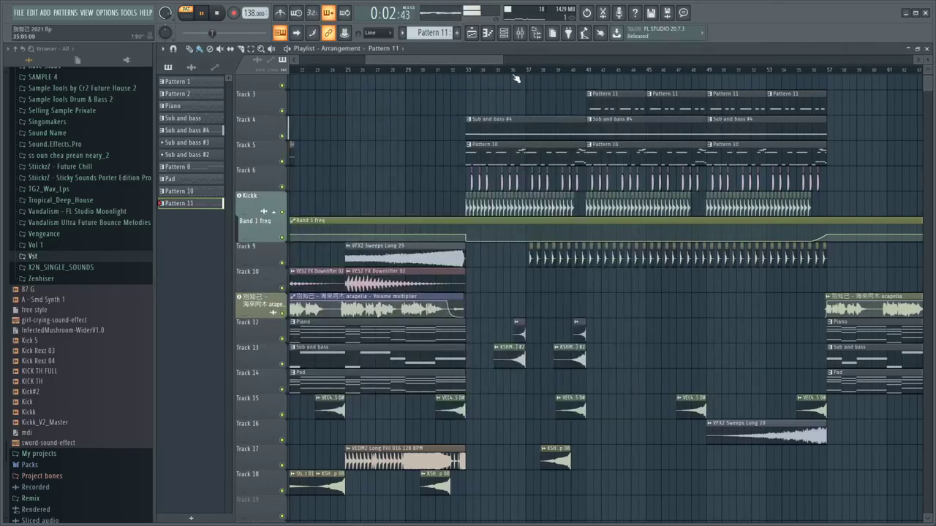
# Step: Play the song in song mode from just before bar 33
pyautogui.click(454, 70)
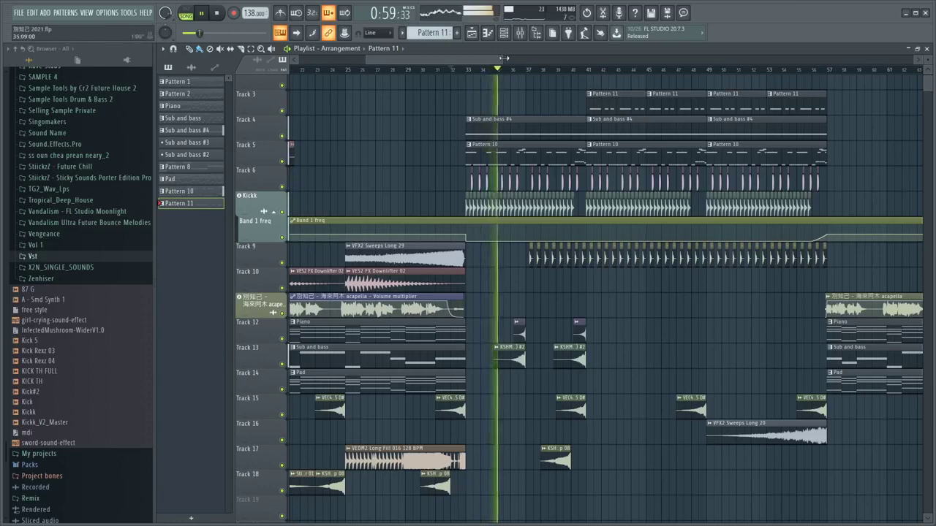
pyautogui.moveTo(504, 58); pyautogui.dragTo(458, 59)
pyautogui.moveTo(373, 58); pyautogui.dragTo(463, 62)
pyautogui.scroll(1, 471, 101)
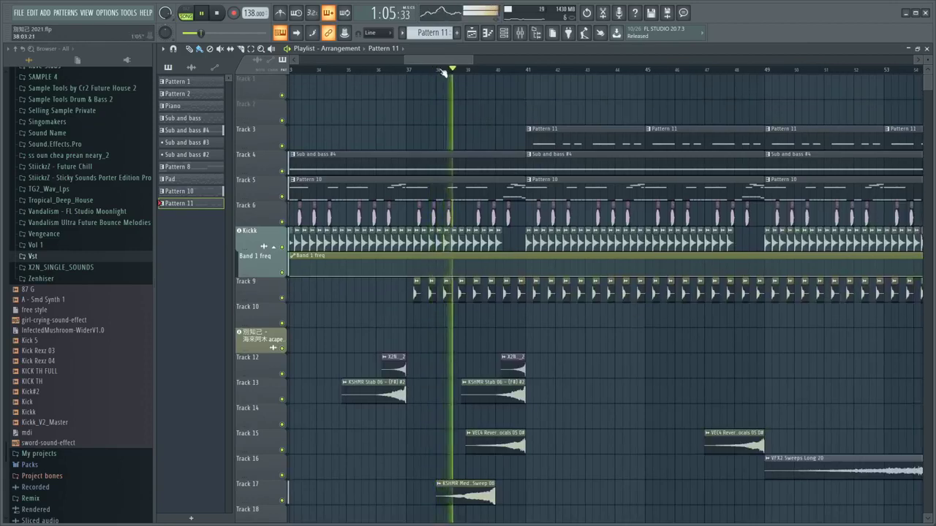
# Step: Open Pattern 10 in the piano roll, examine its DX Bass 2 FG notes and return to the playlist
pyautogui.doubleClick(450, 193)
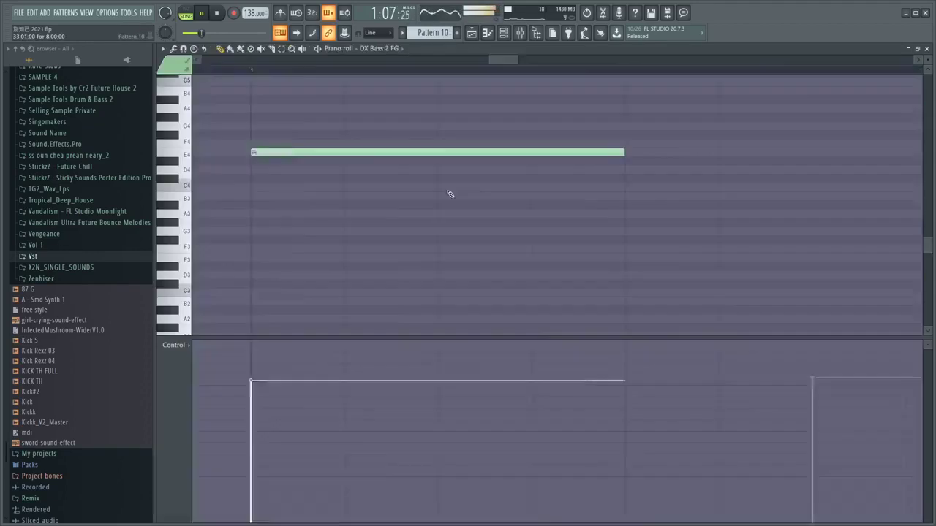
pyautogui.moveTo(720, 60); pyautogui.dragTo(662, 69)
pyautogui.scroll(3, 435, 112)
pyautogui.click(486, 36)
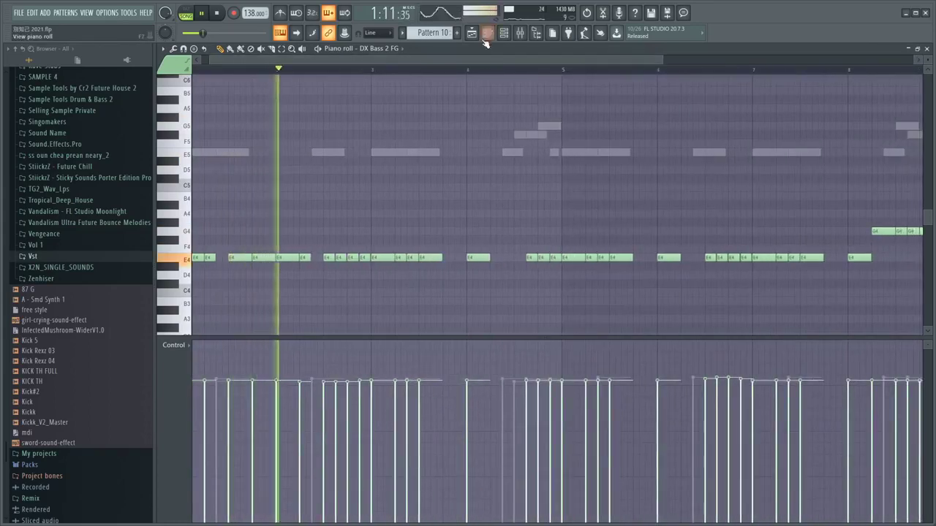
pyautogui.click(485, 37)
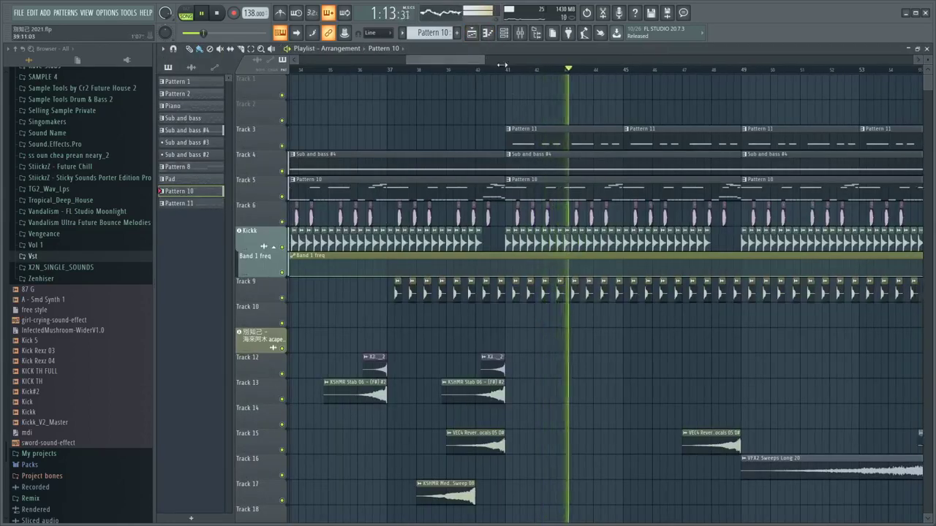
# Step: Place a KSHMR Stab 06 clip on Track 13 and an X2N_Impact_2 clip on Track 12, both ending at bar 49
pyautogui.moveTo(502, 65)
pyautogui.mouseDown()
pyautogui.moveTo(529, 65)
pyautogui.moveTo(486, 63)
pyautogui.mouseUp()
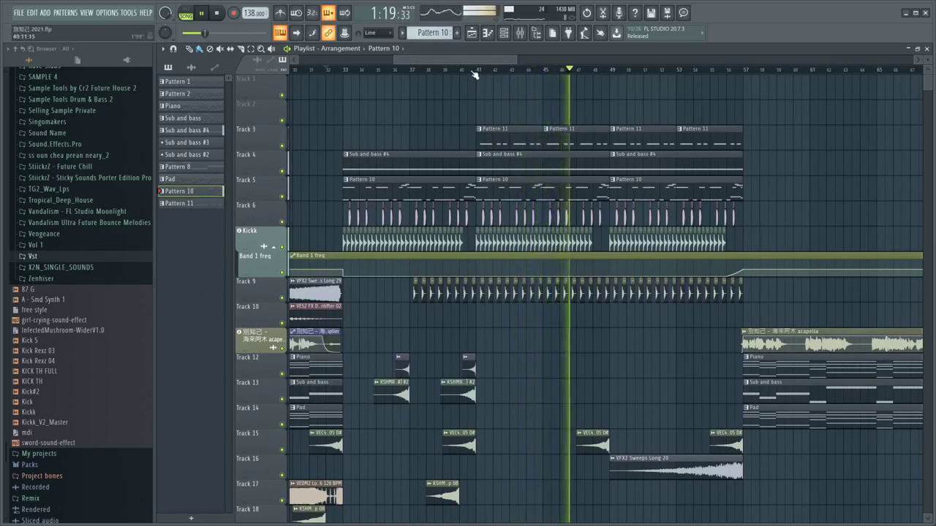
pyautogui.click(576, 74)
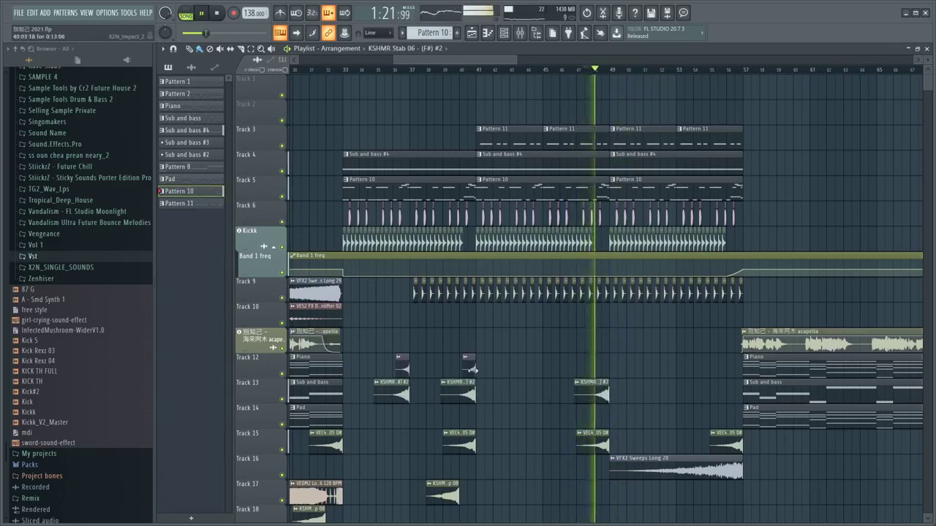
pyautogui.click(601, 366)
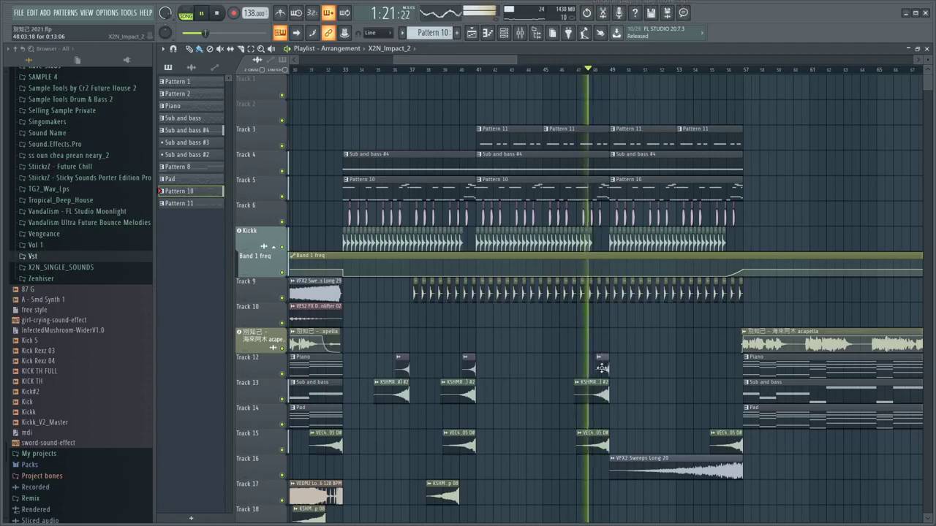
pyautogui.scroll(6, 600, 329)
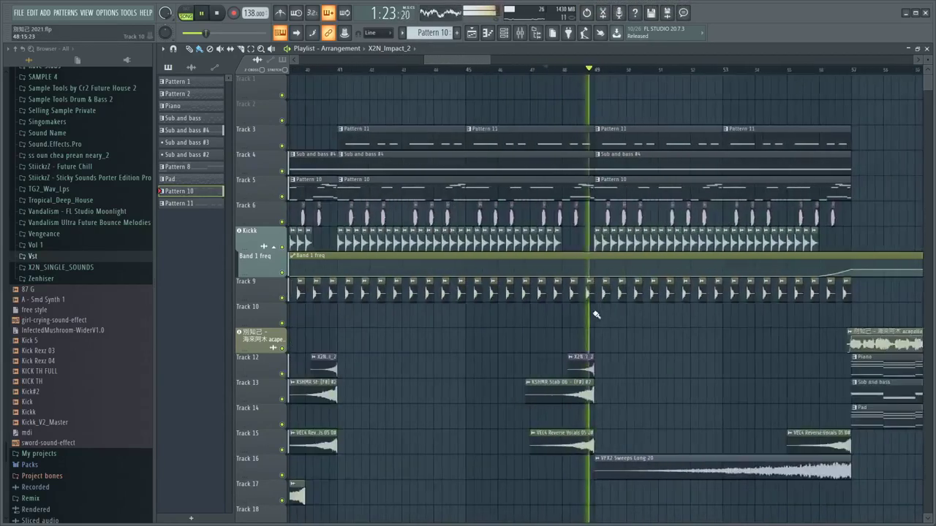
pyautogui.scroll(-1, 596, 314)
# Step: Expand the Zenhiser folder, its Zenhiser Elements Of Psytrance subfolder and the ELEMENTSOFPSY folder in the file browser
pyautogui.scroll(8, 40, 358)
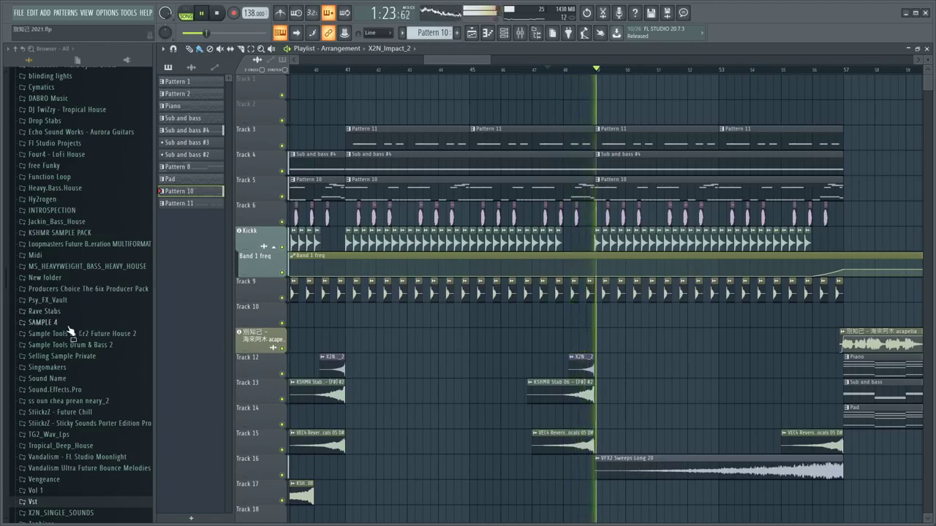
pyautogui.scroll(-6, 66, 332)
pyautogui.click(52, 337)
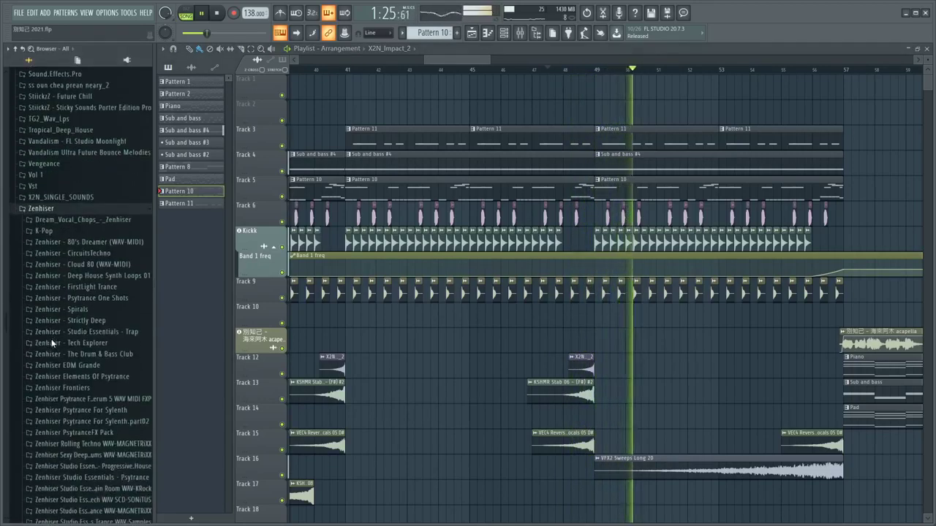
pyautogui.scroll(-6, 117, 278)
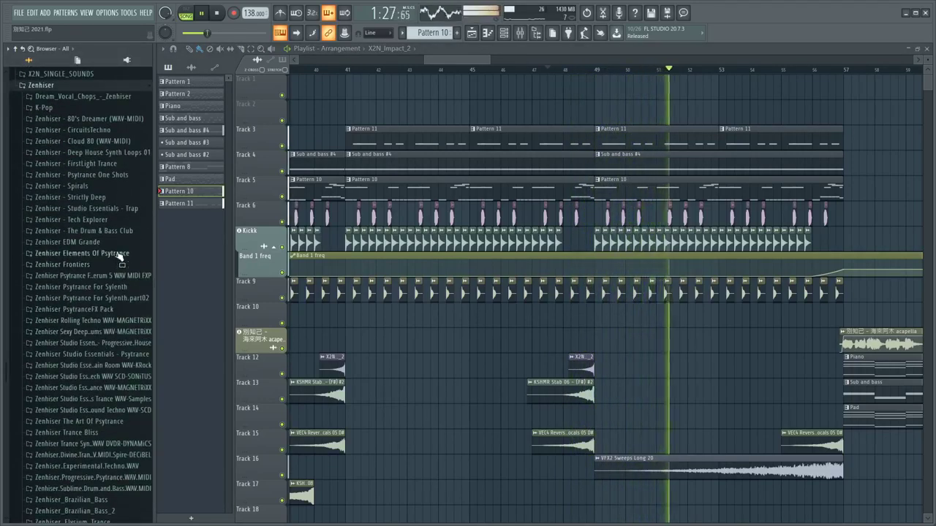
pyautogui.click(92, 253)
pyautogui.click(88, 265)
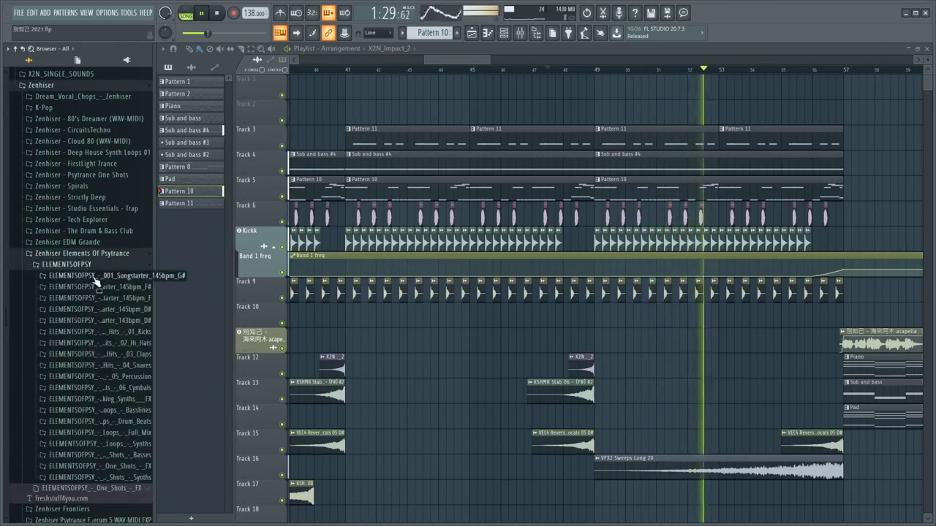
# Step: Stop playback, expand the ELEMENTSOFPSY Drum_Hits 05_Percussion folder and select the 013_Tambourine sample
pyautogui.press('space')
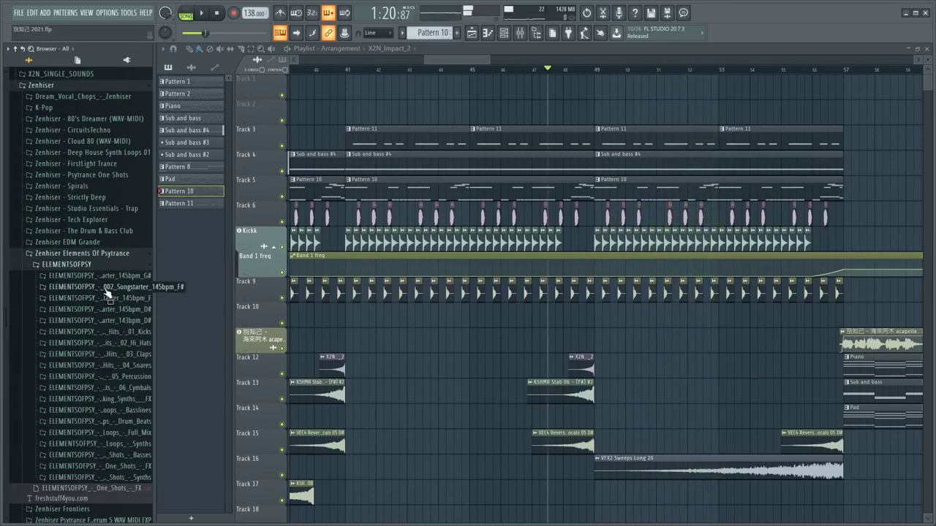
pyautogui.scroll(-2, 106, 293)
pyautogui.click(124, 316)
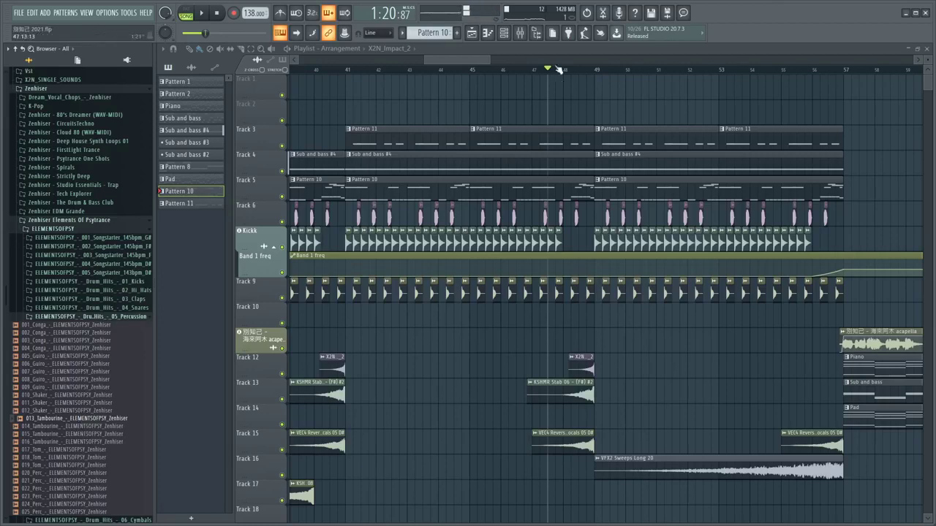
# Step: Add the 013_Tambourine sample to the channel rack as a new channel and open its sampler settings
pyautogui.click(503, 33)
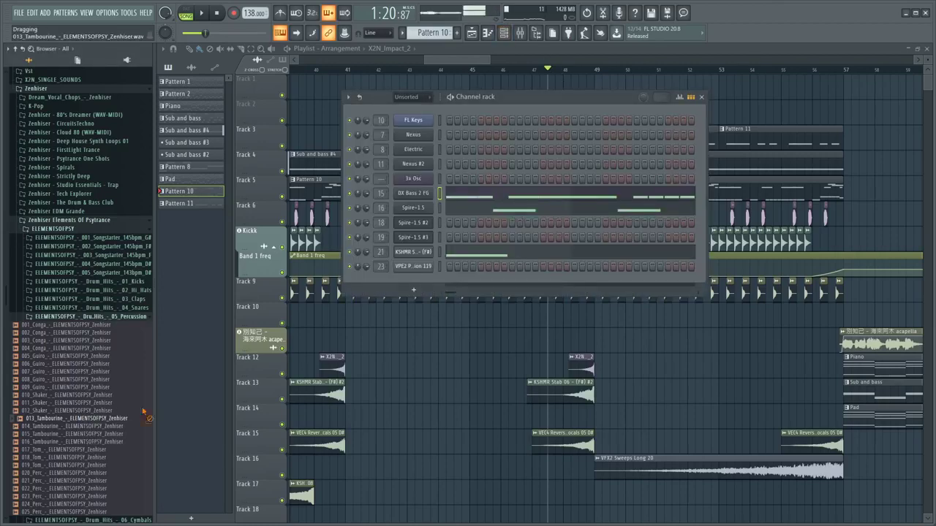
pyautogui.moveTo(143, 411); pyautogui.dragTo(406, 281)
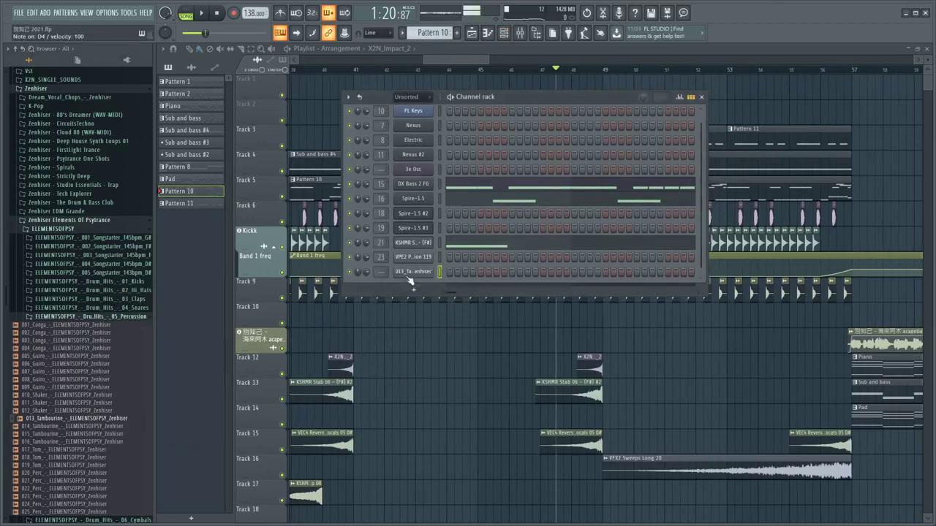
pyautogui.click(411, 284)
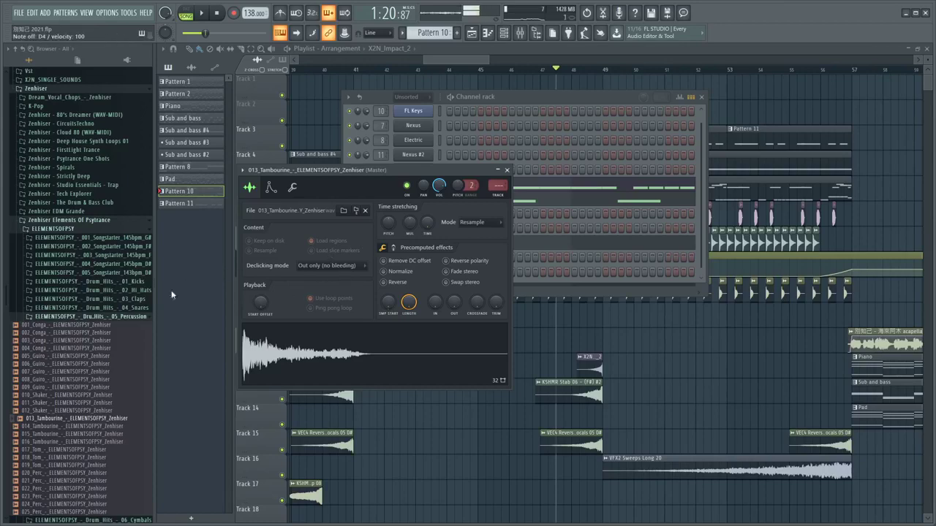
# Step: Collapse the Zenhiser Elements Of Psytrance folder and expand Zenhiser - FirstLight Trance while the song plays
pyautogui.press('space')
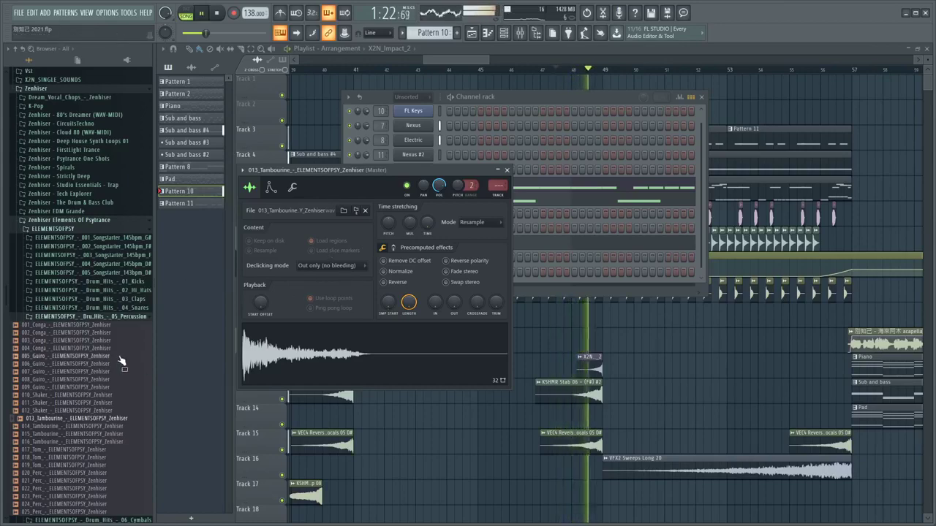
pyautogui.scroll(4, 110, 344)
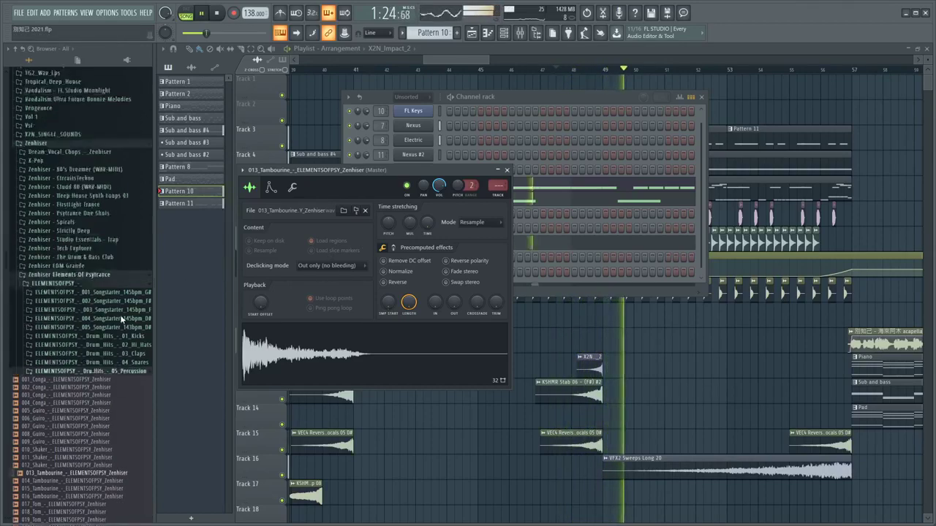
pyautogui.click(95, 314)
pyautogui.scroll(-4, 86, 220)
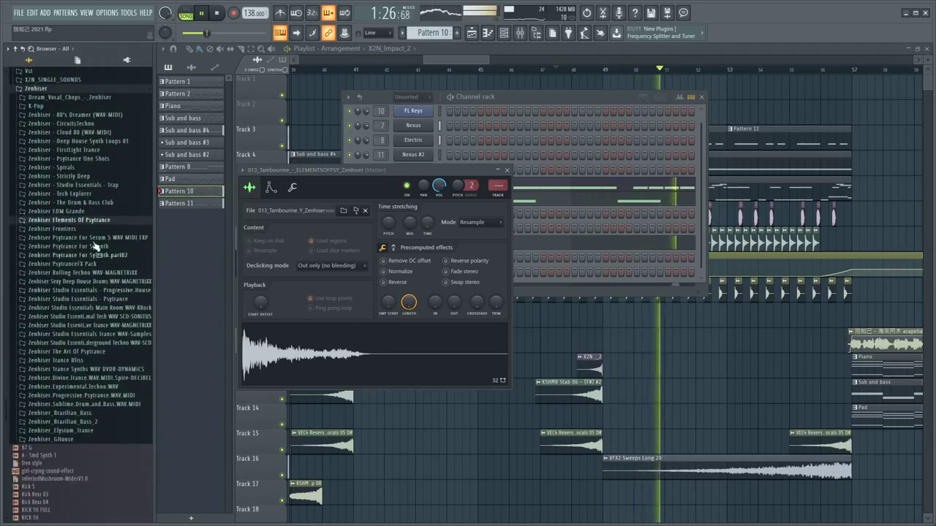
pyautogui.click(95, 158)
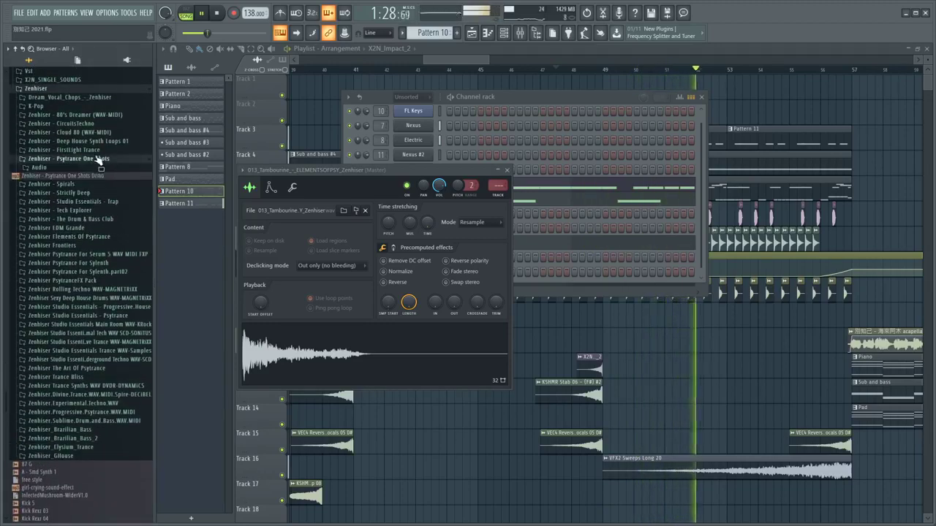
pyautogui.click(98, 149)
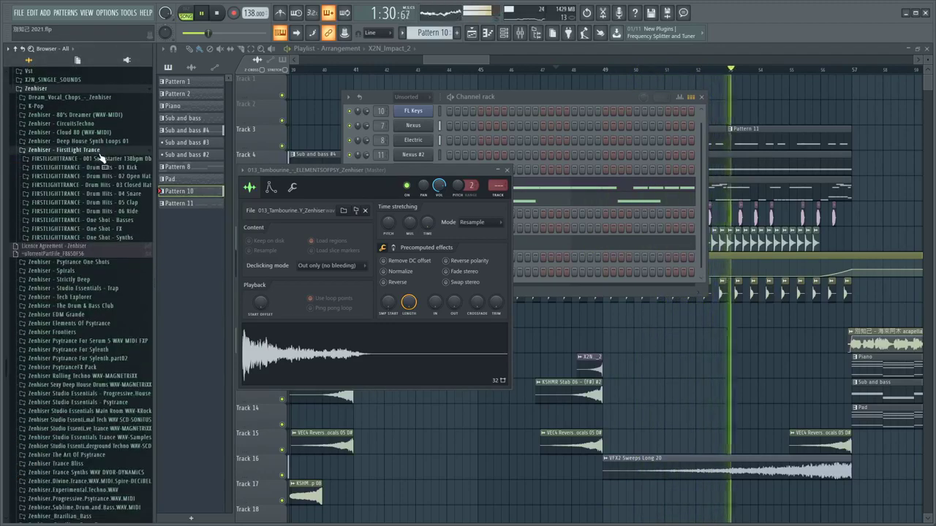
# Step: Browse the one-shot folders of Zenhiser - FirstLight Trance and audition the 018 Bass Hit F sample
pyautogui.click(125, 217)
pyautogui.scroll(-4, 125, 223)
pyautogui.click(115, 261)
pyautogui.press('space')
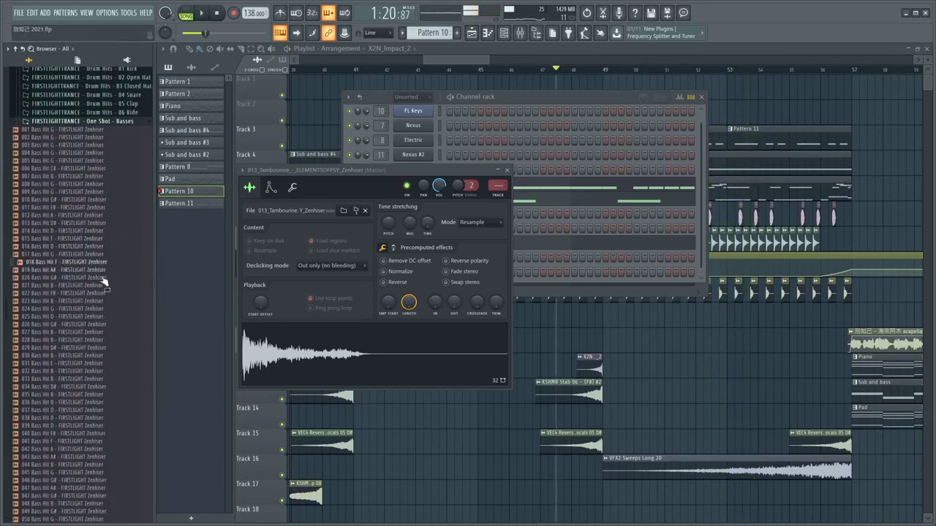
pyautogui.press('space')
pyautogui.click(119, 122)
pyautogui.click(120, 140)
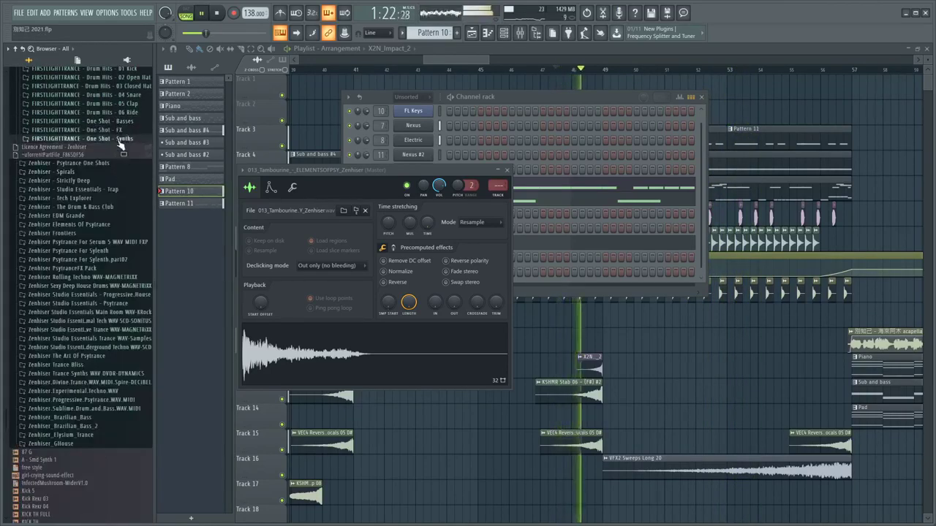
pyautogui.click(121, 129)
pyautogui.scroll(-2, 117, 187)
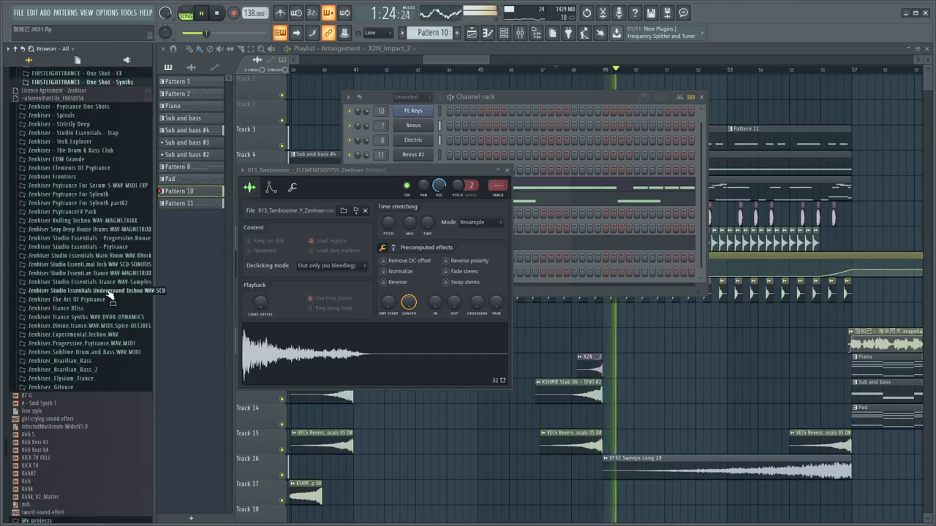
# Step: Audition percussion samples in the SEFF - Drums - Percussions folder of Zenhiser The Art Of Psytrance and collapse the pack
pyautogui.click(87, 300)
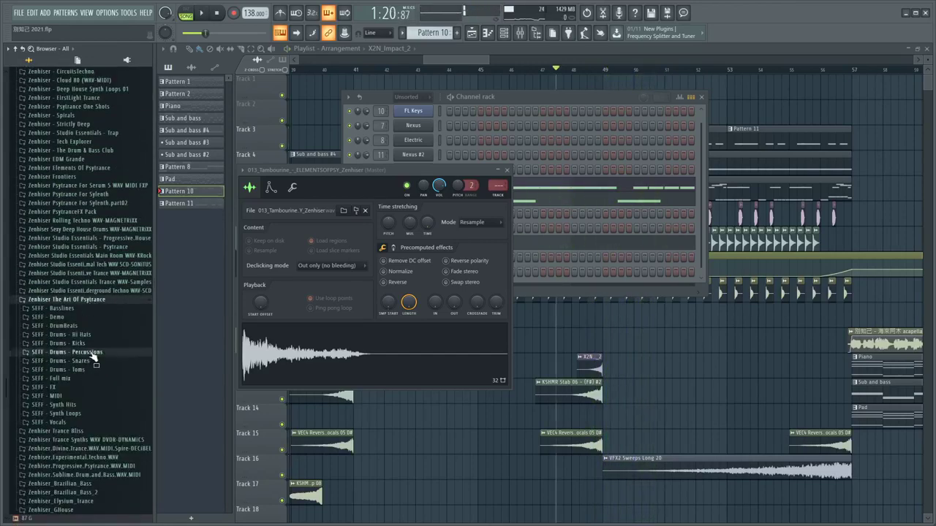
pyautogui.click(91, 354)
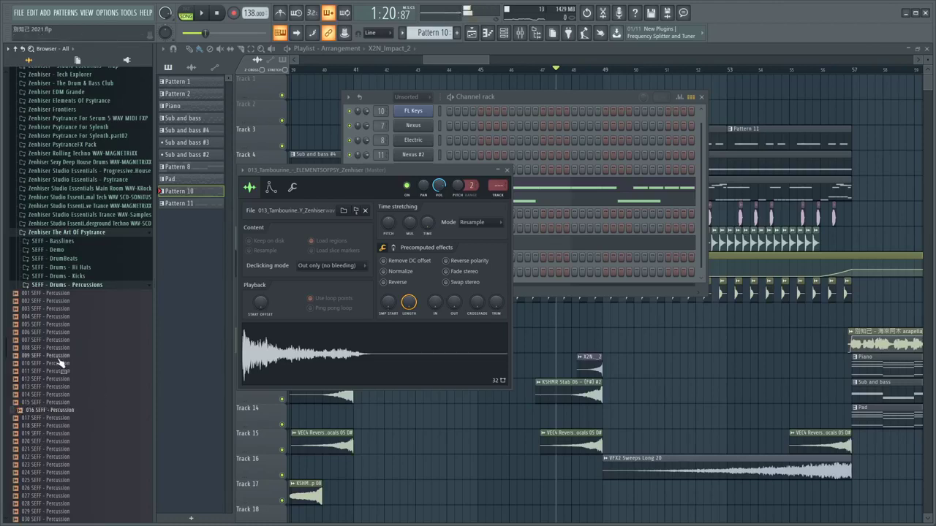
pyautogui.click(71, 233)
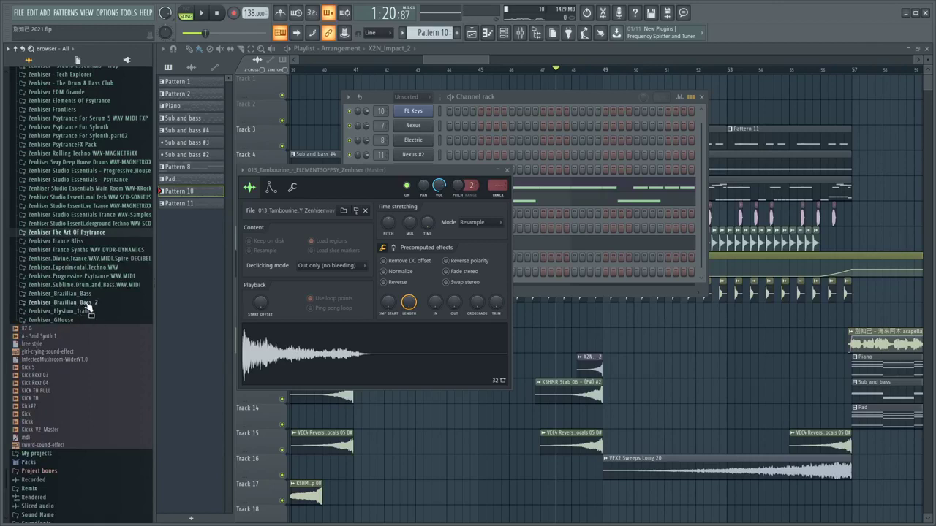
# Step: Audition samples in the PROGPSYTRANCE - Drums - 04 Percussion folder of Zenhiser Progressive Psytrance, including 001 and 044 Percussion
pyautogui.click(80, 276)
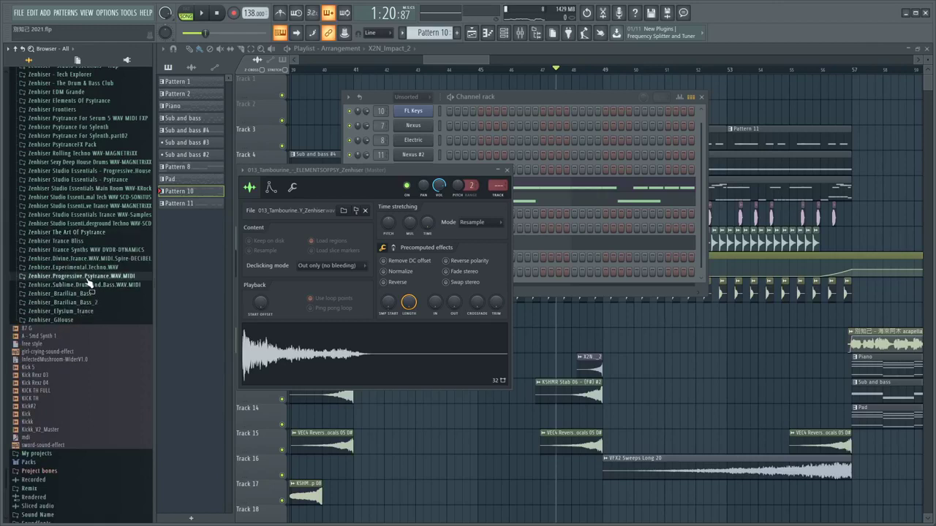
pyautogui.click(118, 312)
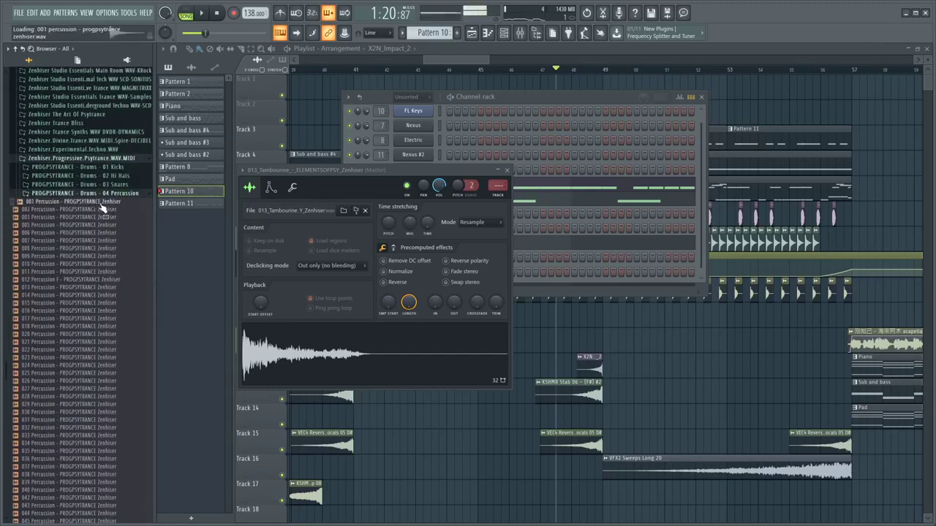
pyautogui.scroll(-7, 95, 394)
pyautogui.click(88, 374)
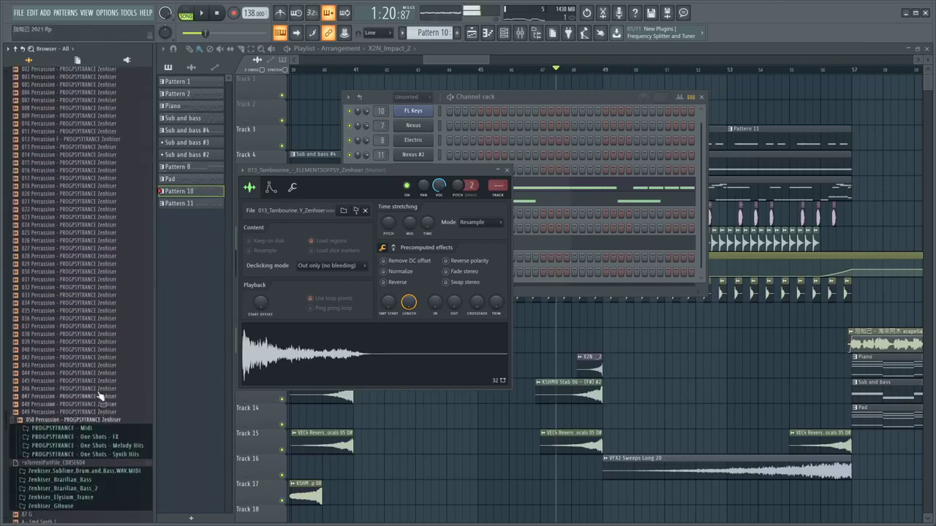
# Step: Stop the song and open the 013_Tambourine channel's piano roll in a new empty pattern
pyautogui.rightClick(683, 333)
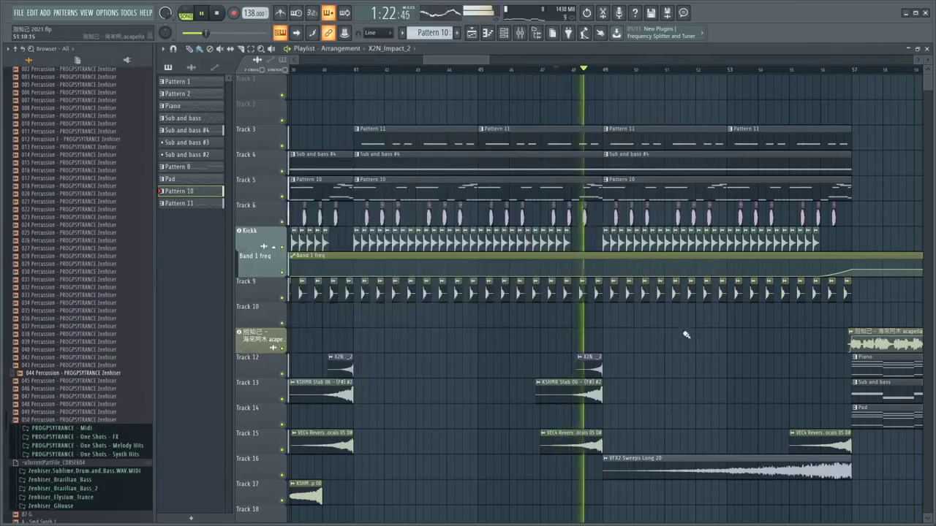
pyautogui.scroll(-3, 683, 313)
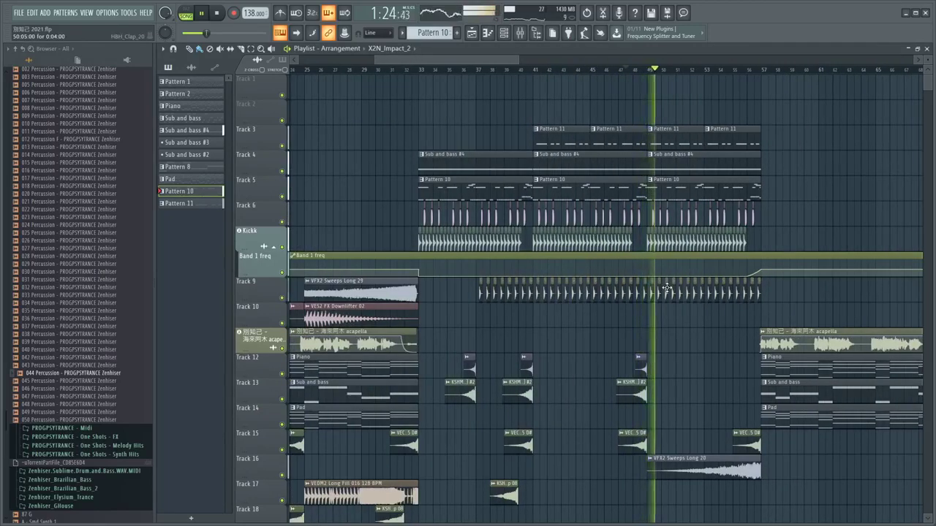
pyautogui.press('space')
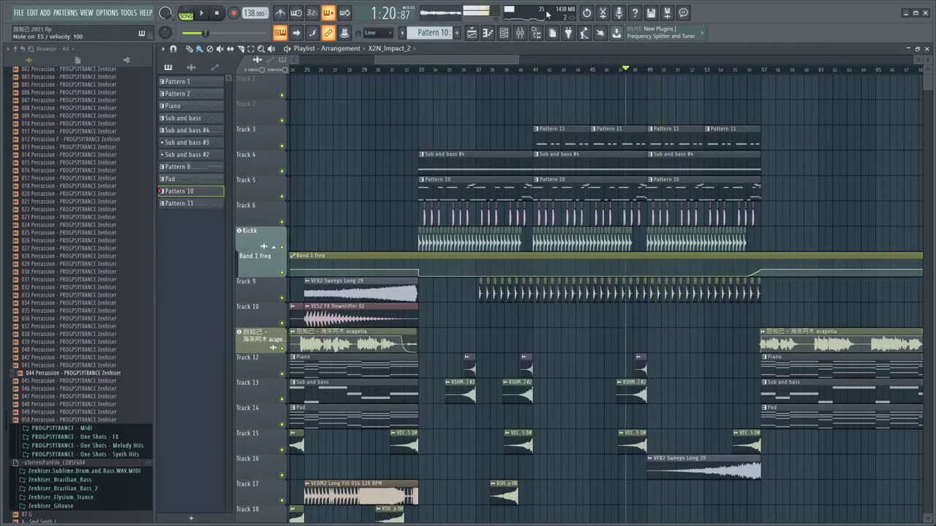
pyautogui.click(511, 34)
pyautogui.rightClick(428, 271)
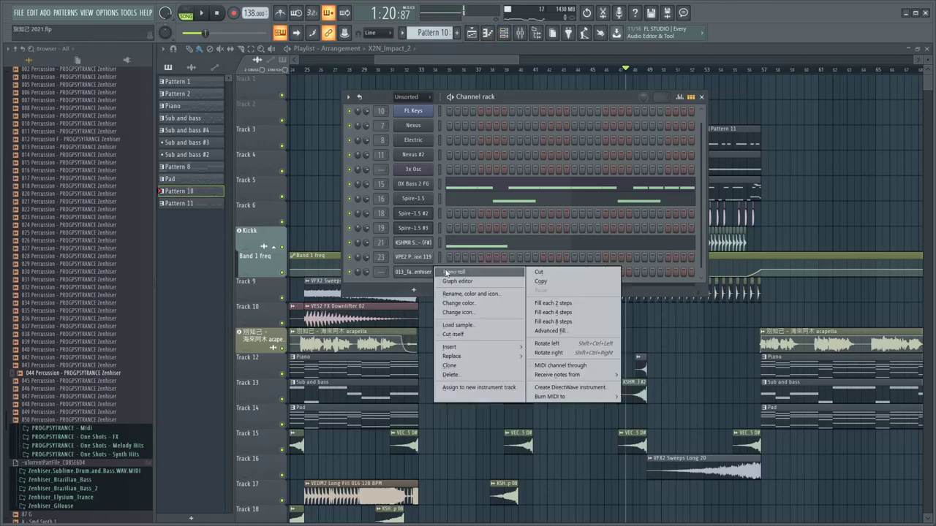
pyautogui.click(454, 272)
pyautogui.click(458, 33)
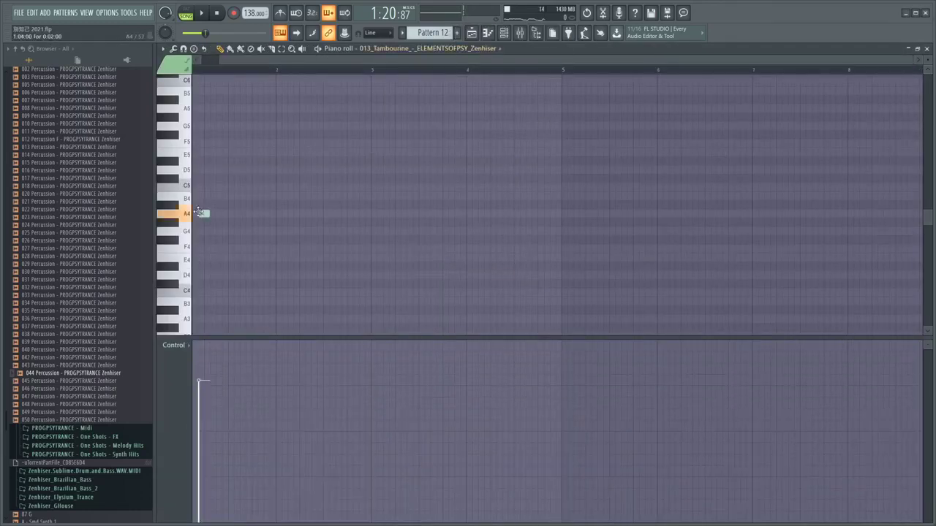
# Step: Place five E4 tambourine notes two steps apart, ending at the close of bar 1, and preview the pattern
pyautogui.keyDown('ctrl'); pyautogui.scroll(2, 199, 234); pyautogui.keyUp('ctrl')
pyautogui.scroll(-3, 188, 247)
pyautogui.click(225, 187)
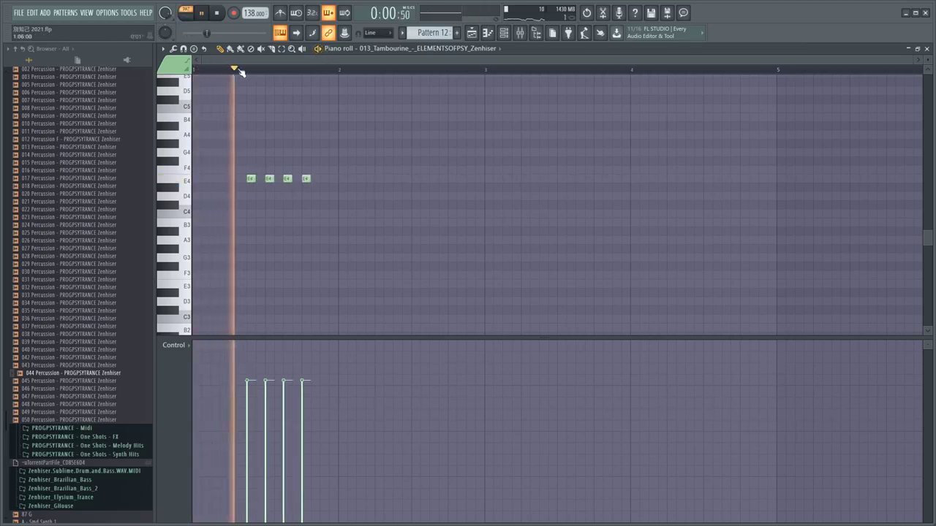
pyautogui.click(324, 179)
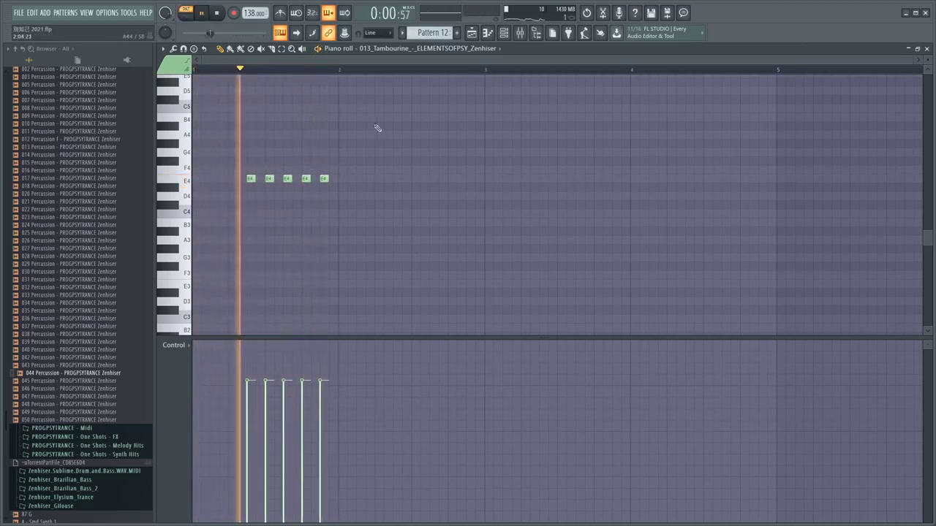
pyautogui.press('space')
# Step: Play the song from bar 41 and place tambourine pattern clips on Track 2 at bars 50, 52, 54 and 56
pyautogui.click(478, 34)
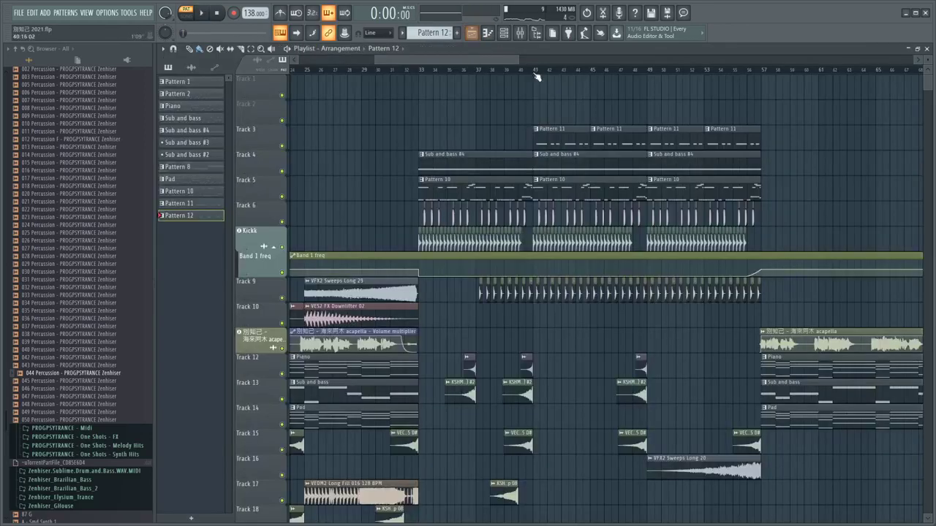
pyautogui.click(534, 70)
pyautogui.press('space')
pyautogui.click(650, 102)
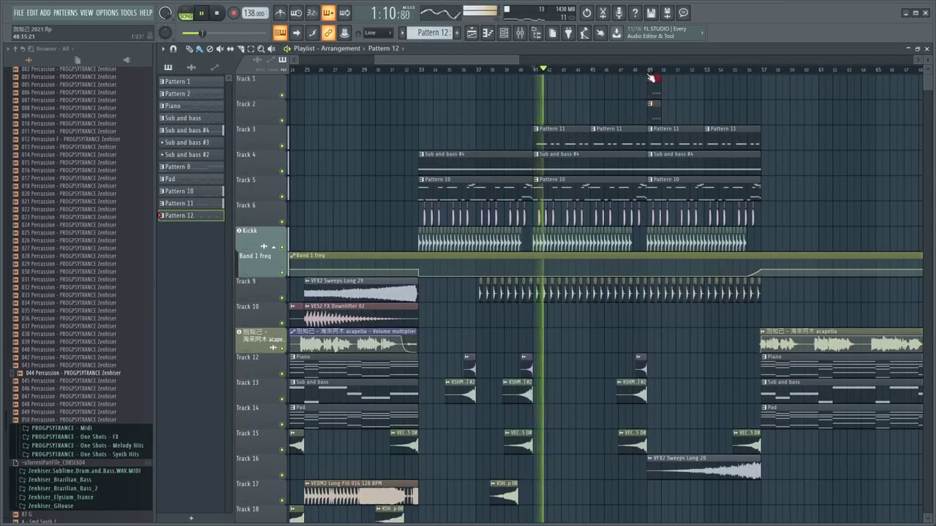
pyautogui.moveTo(656, 111); pyautogui.dragTo(726, 115)
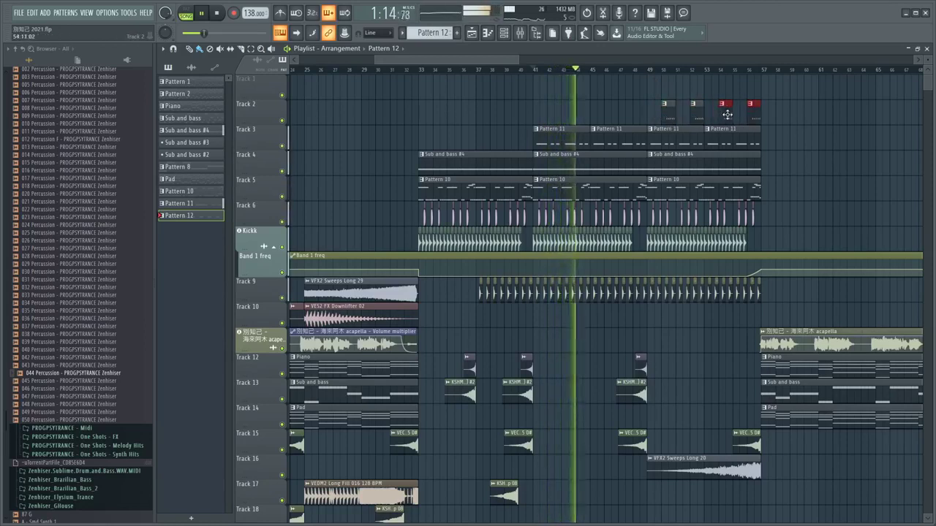
# Step: Merge the four Track 2 tambourine clips into one pattern and shift all its notes one bar later
pyautogui.moveTo(791, 115); pyautogui.dragTo(637, 111)
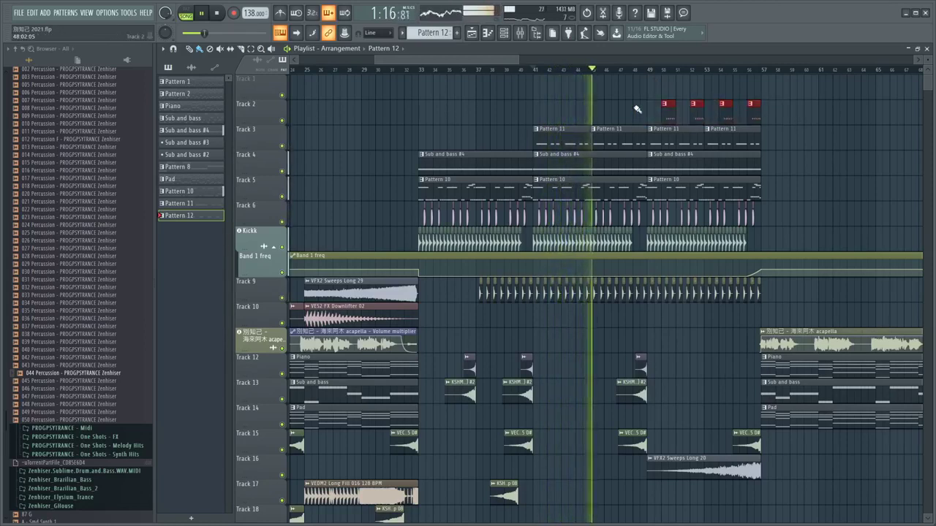
pyautogui.hotkey('ctrl', 'g')
pyautogui.doubleClick(669, 110)
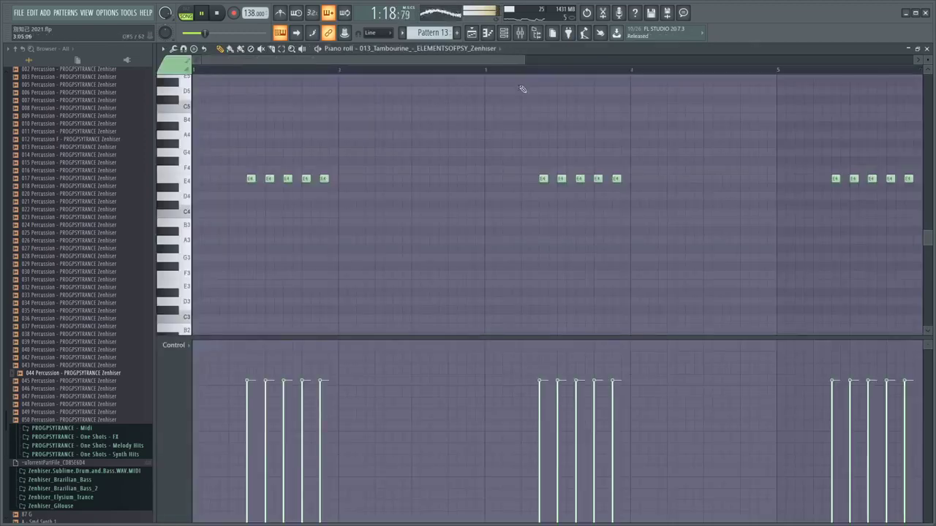
pyautogui.hotkey('ctrl', 'a')
pyautogui.moveTo(250, 179); pyautogui.dragTo(395, 179)
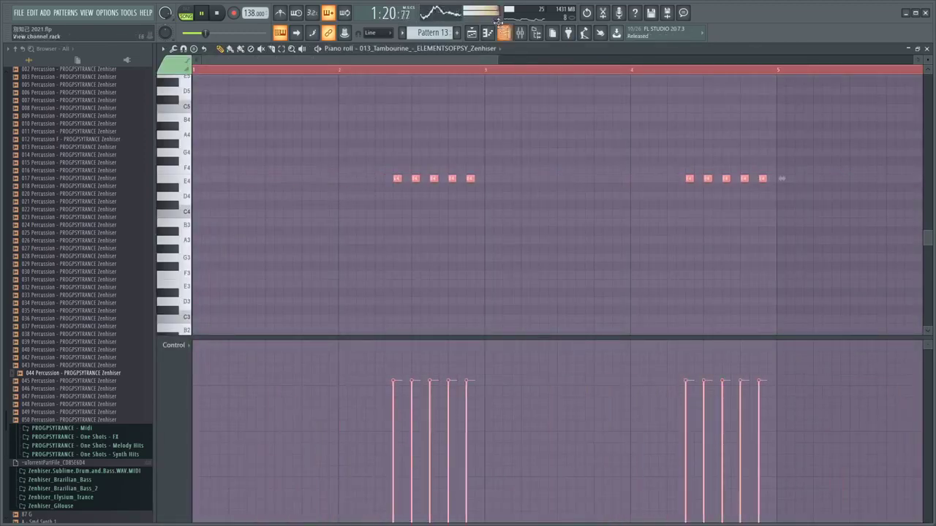
# Step: Move the merged tambourine clip on Track 2 to start at bar 49 and save the project
pyautogui.click(471, 32)
pyautogui.moveTo(675, 106); pyautogui.dragTo(661, 107)
pyautogui.hotkey('ctrl', 's')
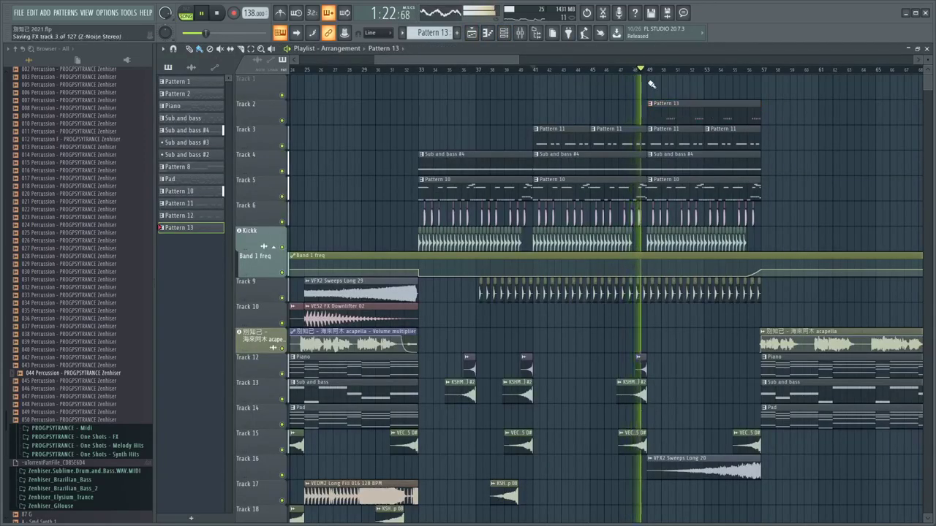
# Step: Shift all notes in the merged tambourine pattern two steps earlier and add a sixth E4 note to the first group
pyautogui.scroll(6, 652, 84)
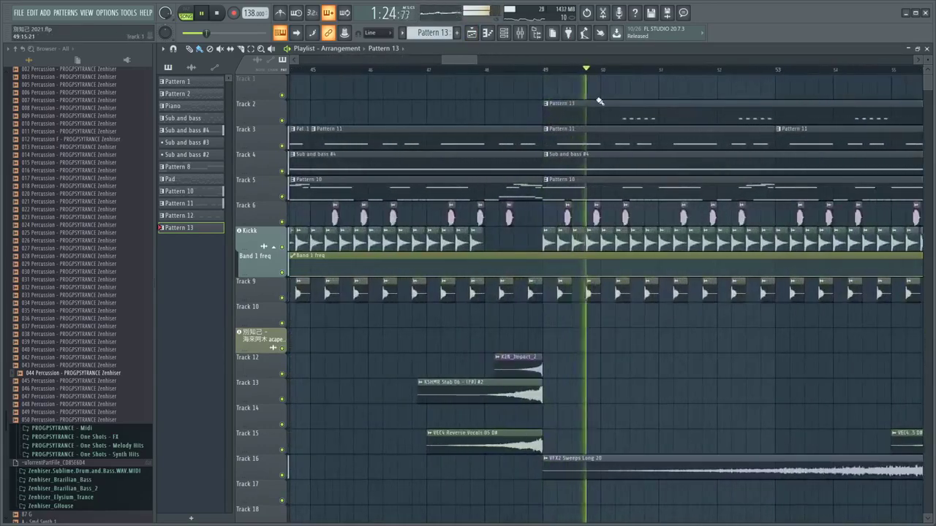
pyautogui.scroll(2, 628, 108)
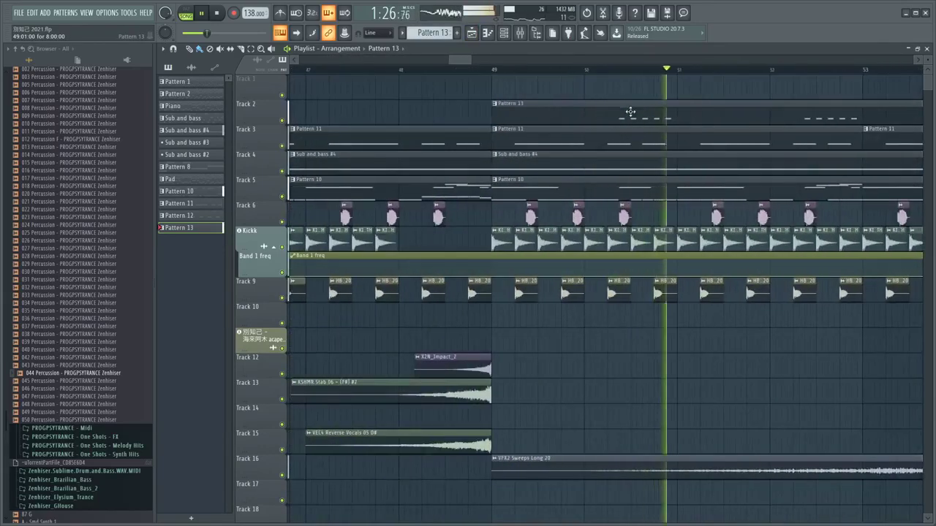
pyautogui.press('space')
pyautogui.doubleClick(630, 112)
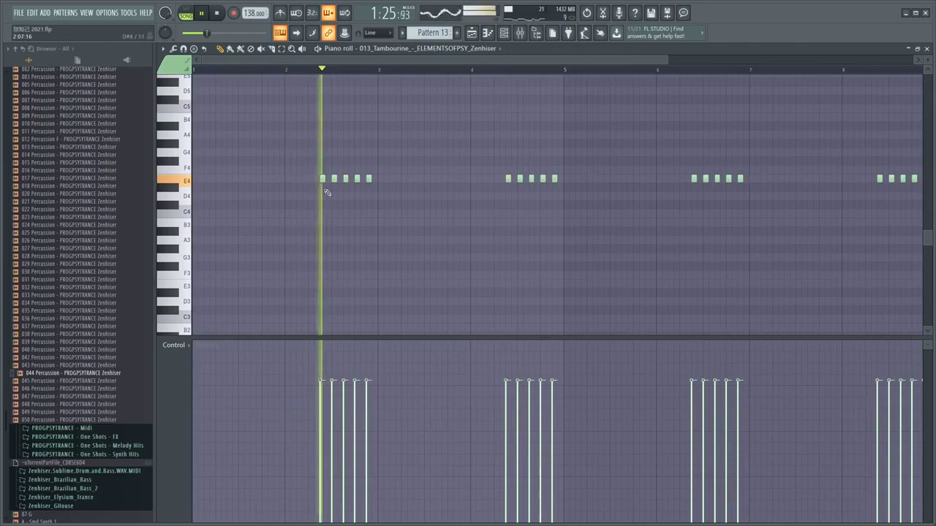
pyautogui.hotkey('ctrl', 'a')
pyautogui.moveTo(323, 179); pyautogui.dragTo(310, 180)
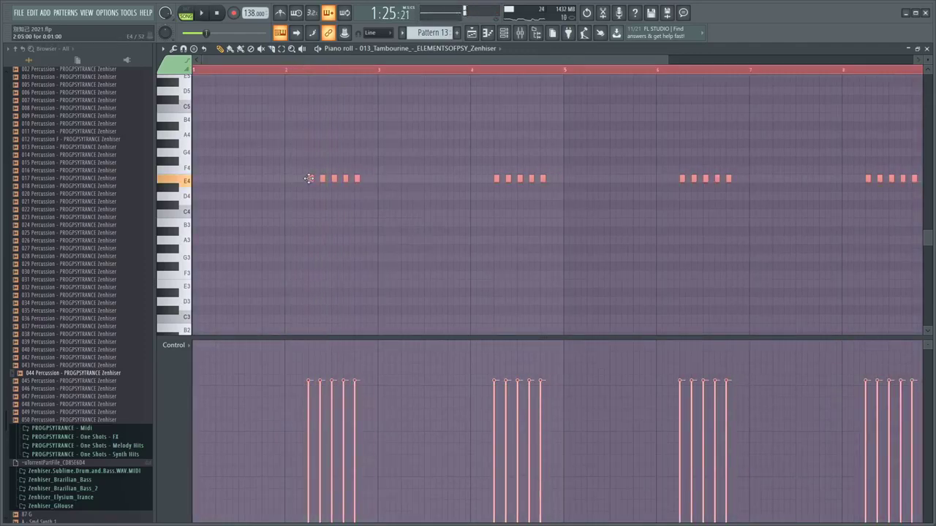
pyautogui.click(369, 179)
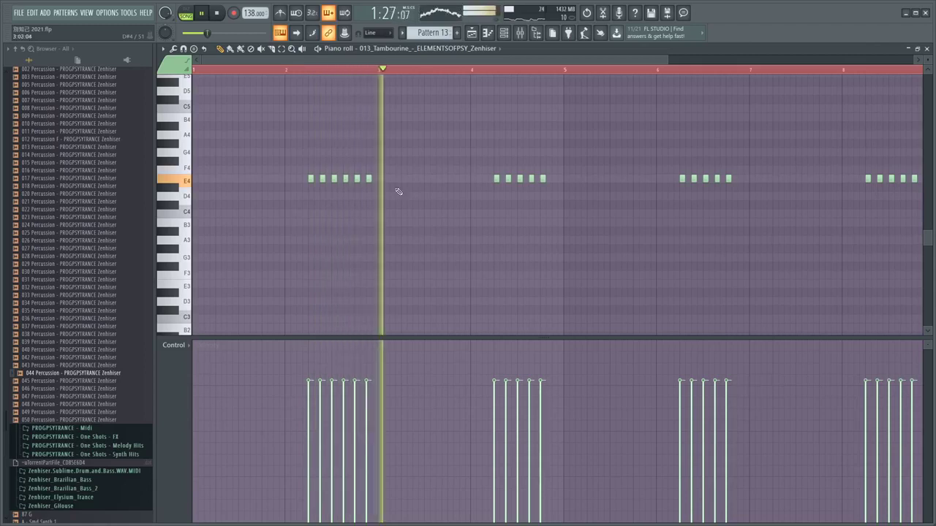
# Step: Play back the tambourine pattern and delete the note groups in bars 4 and 8
pyautogui.scroll(-2, 434, 192)
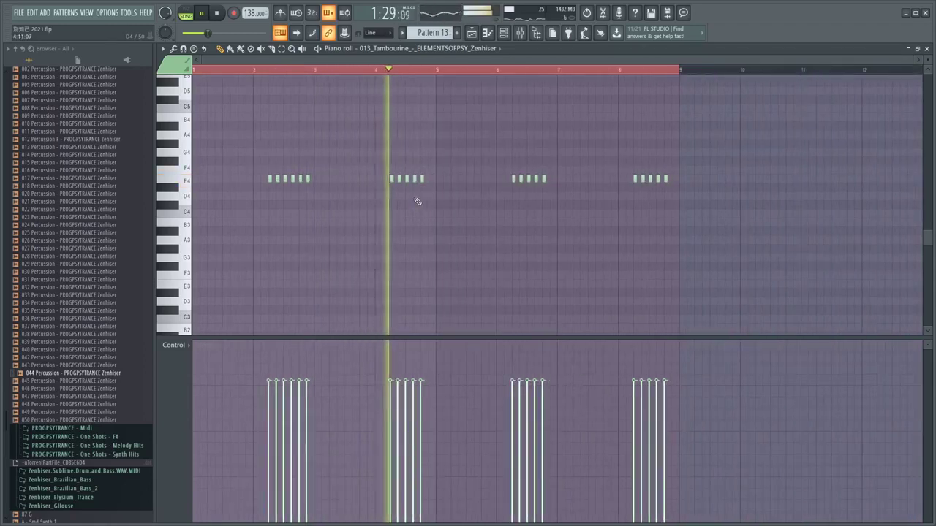
pyautogui.press('space')
pyautogui.press('space')
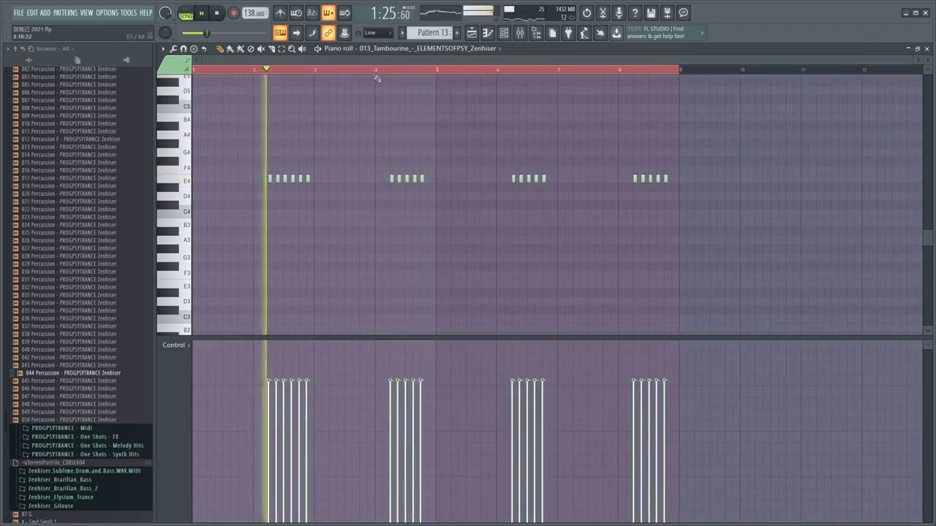
pyautogui.click(376, 71)
pyautogui.rightClick(422, 179)
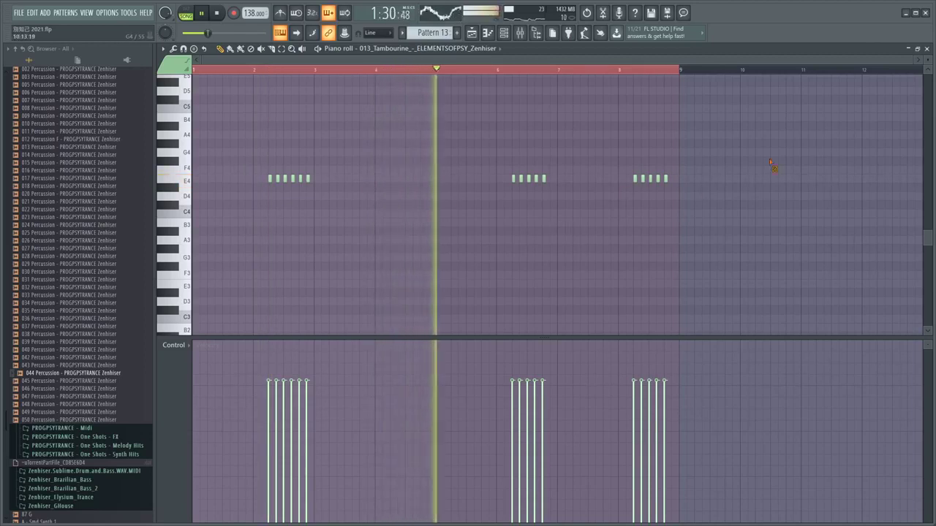
pyautogui.rightClick(658, 178)
# Step: Stop playback and route the 013_Tambourine channel to a free mixer track
pyautogui.click(504, 35)
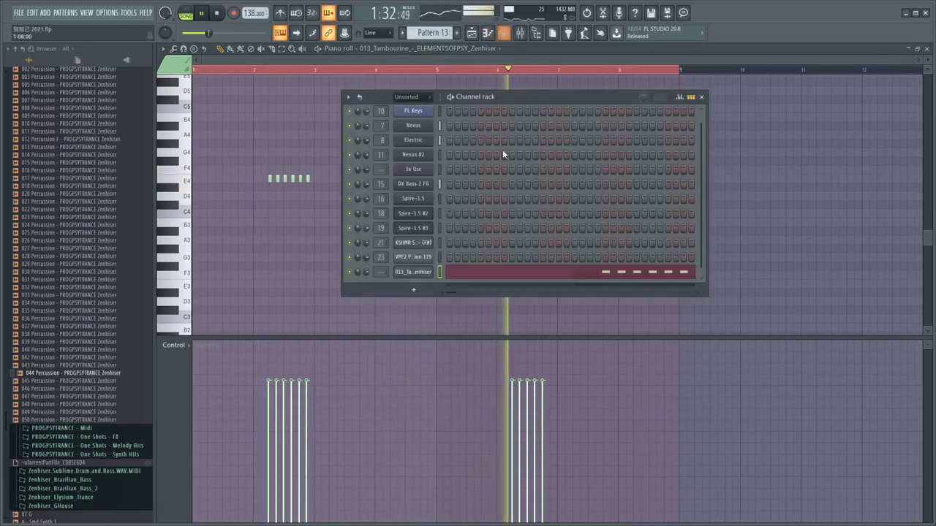
pyautogui.press('space')
pyautogui.click(424, 272)
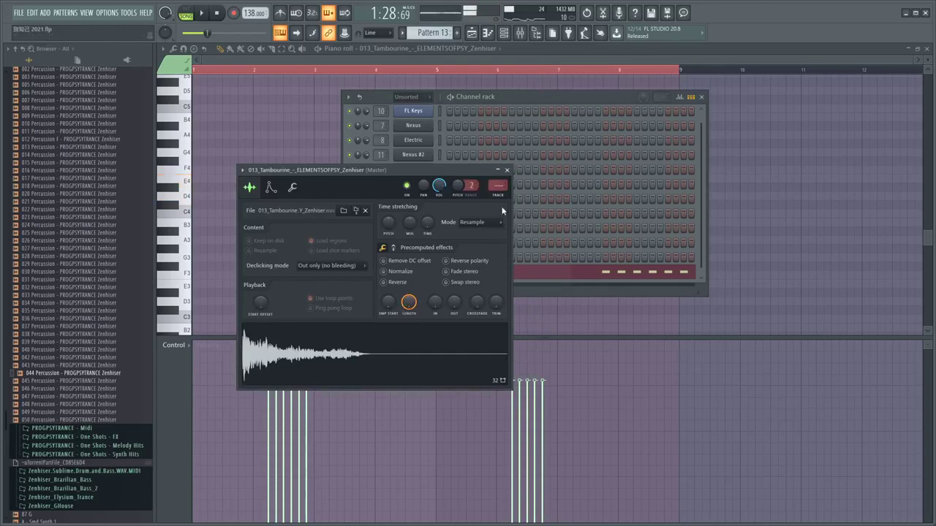
pyautogui.hotkey('ctrl', 'l')
# Step: Load Fruity Parametric EQ 2 into effect slot 3 of the tambourine's mixer track
pyautogui.click(830, 111)
pyautogui.moveTo(838, 123)
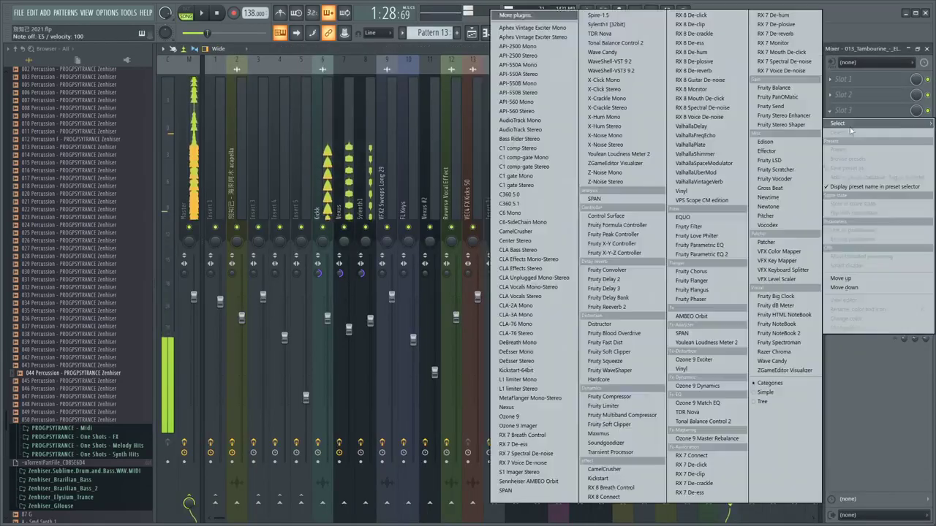
pyautogui.click(698, 255)
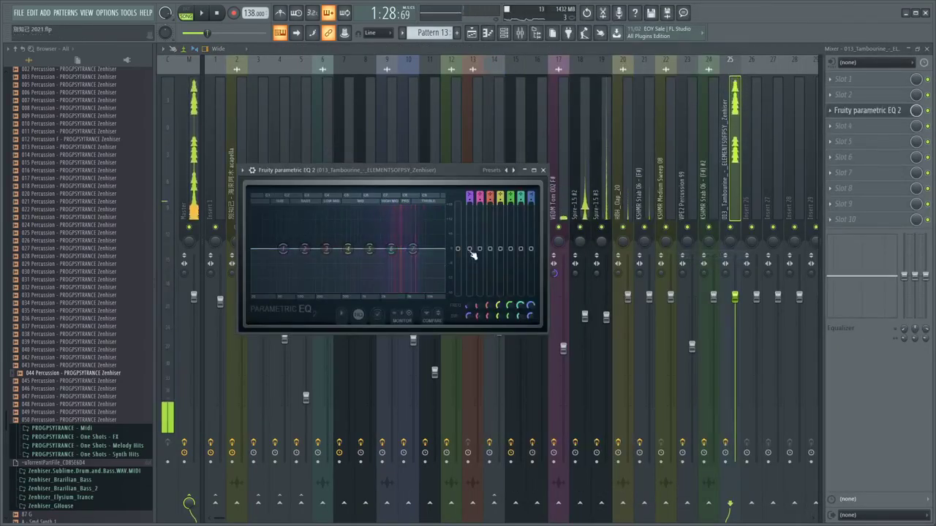
# Step: Raise the EQ's main level to 4.5 dB and boost band 6 near 5006 Hz, auditioning the result in playback
pyautogui.moveTo(458, 249); pyautogui.dragTo(458, 237)
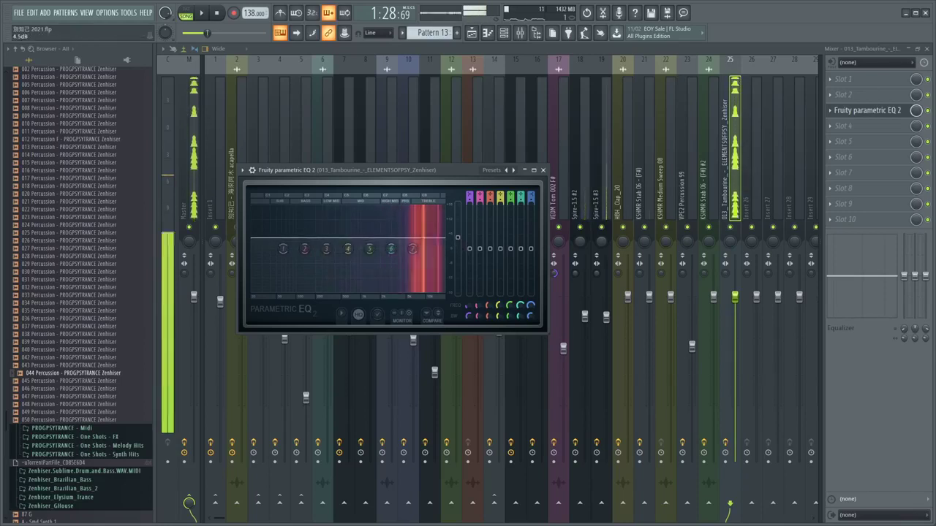
pyautogui.press('space')
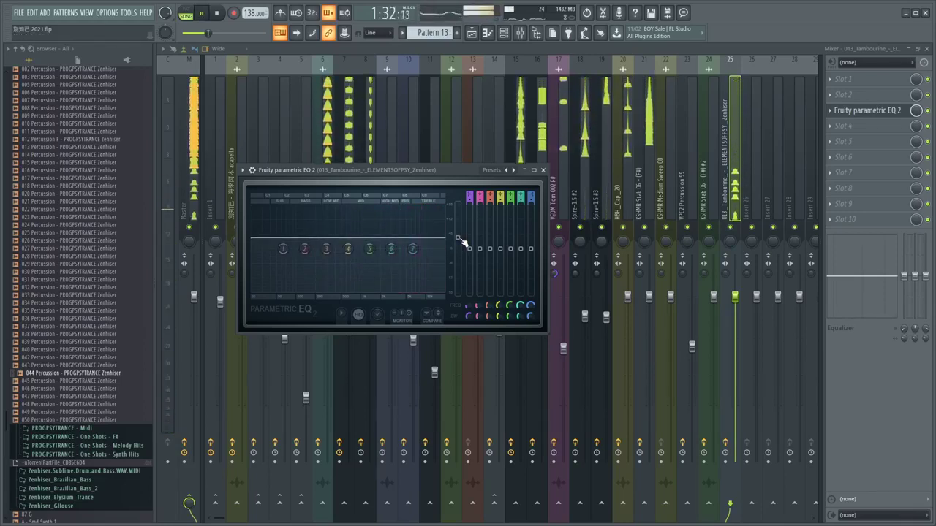
pyautogui.press('space')
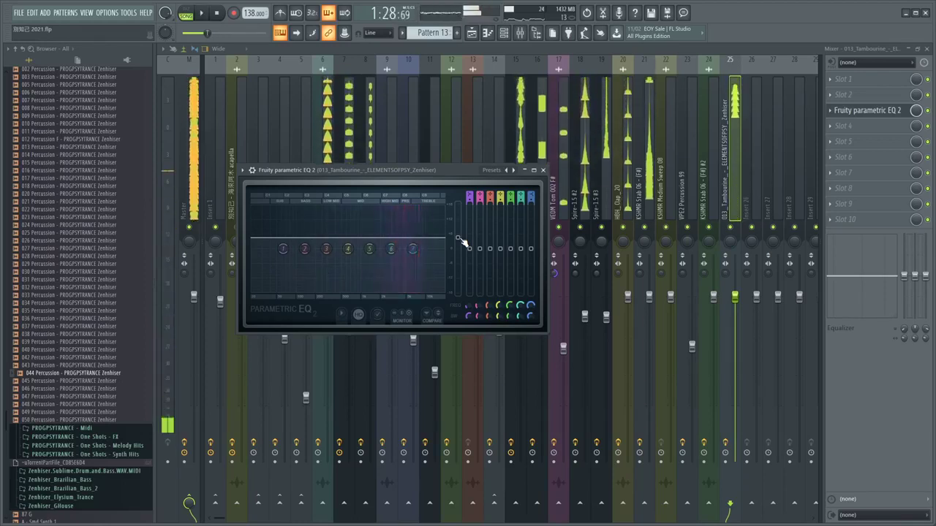
pyautogui.moveTo(423, 252)
pyautogui.mouseDown()
pyautogui.moveTo(418, 216)
pyautogui.moveTo(421, 254)
pyautogui.moveTo(419, 240)
pyautogui.mouseUp()
pyautogui.press('space')
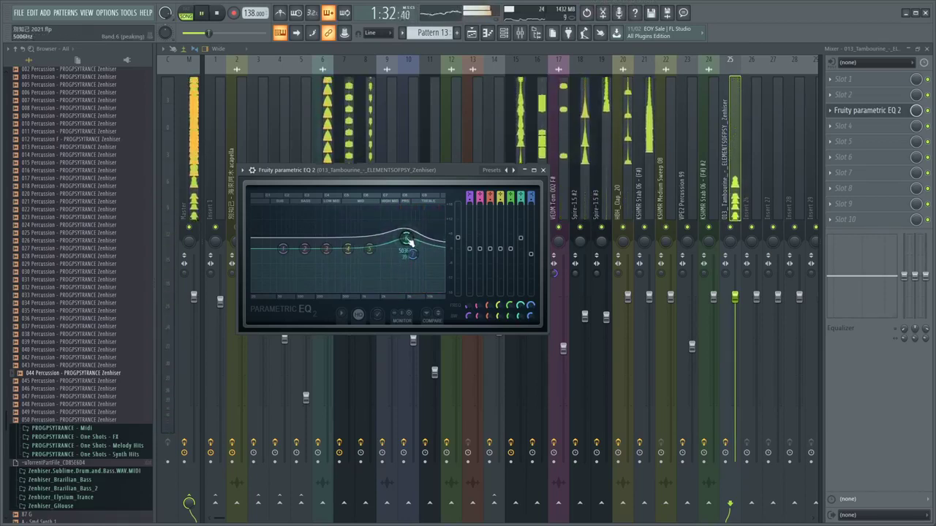
pyautogui.press('space')
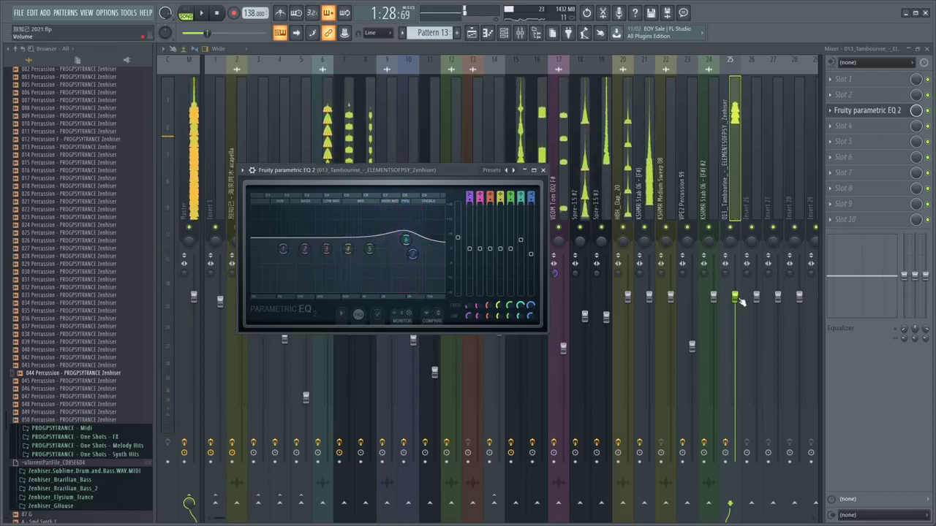
# Step: Load Fruity Reeverb 2 into effect slot 5 with a 63% wet level and lower the tambourine track's volume to 92%
pyautogui.moveTo(735, 297); pyautogui.dragTo(735, 304)
pyautogui.click(892, 150)
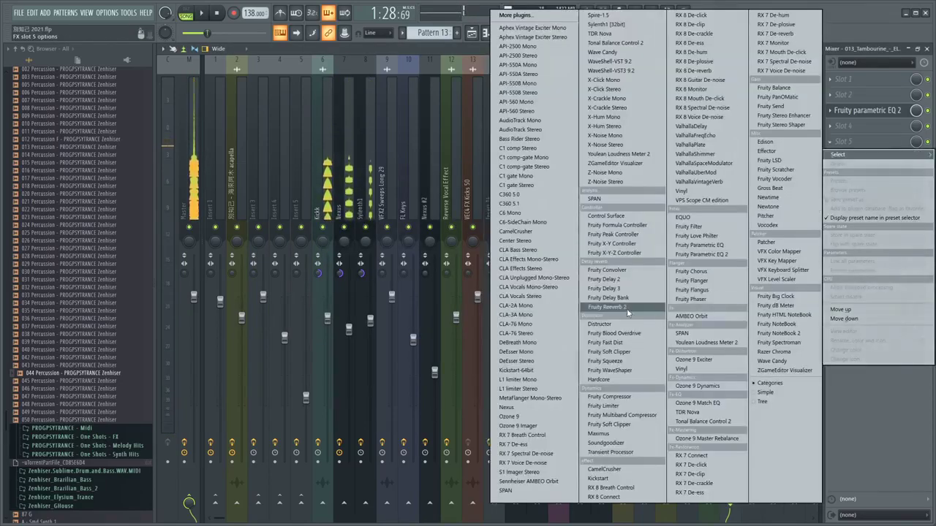
pyautogui.click(607, 307)
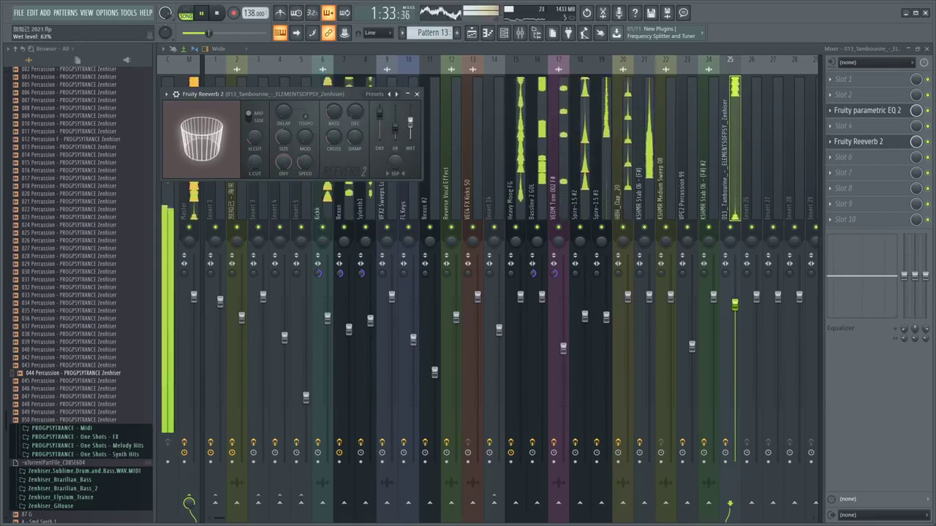
pyautogui.moveTo(735, 305); pyautogui.dragTo(734, 311)
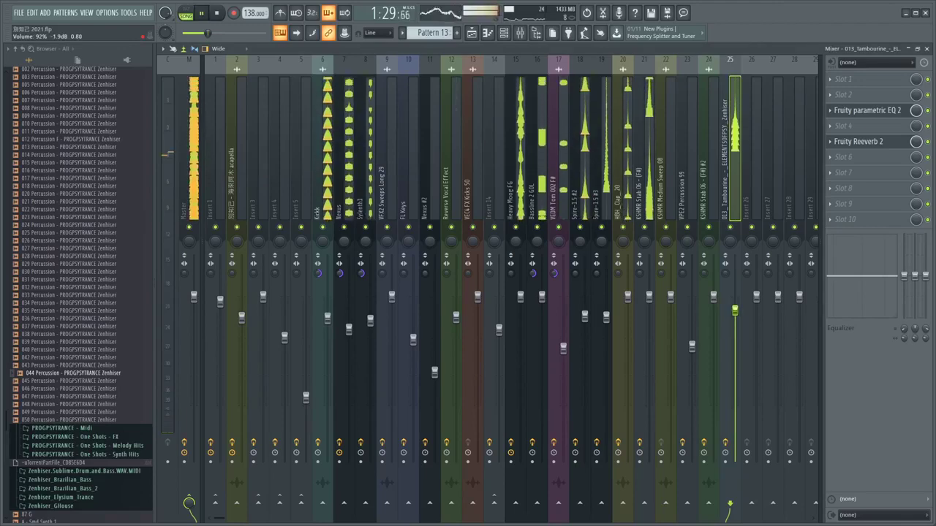
# Step: Add a sixth E4 note to the end of the second tambourine note group in bar 6 of Pattern 13
pyautogui.click(487, 32)
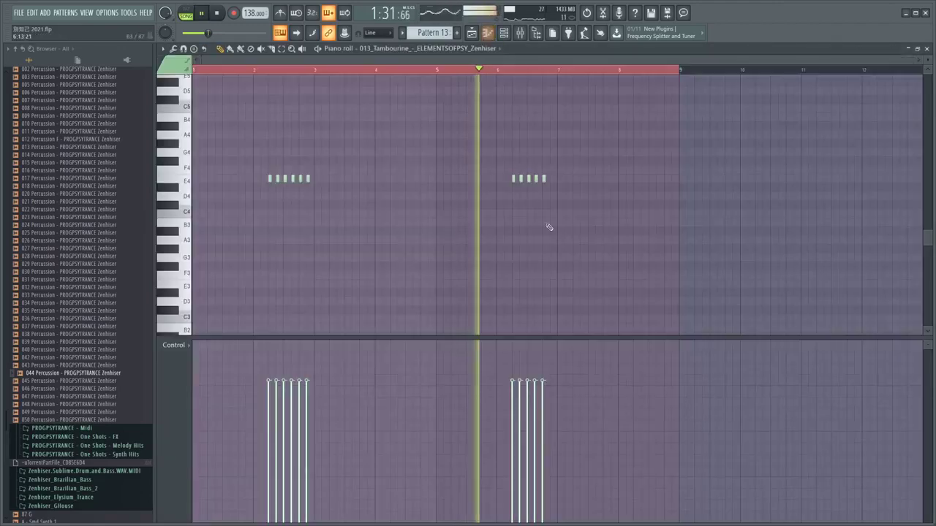
pyautogui.scroll(2, 549, 227)
pyautogui.click(668, 180)
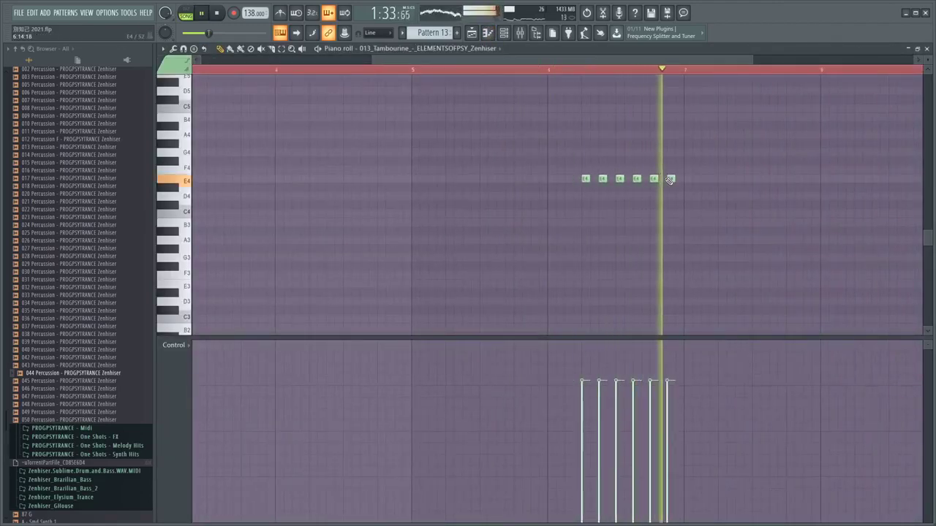
pyautogui.scroll(-2, 570, 220)
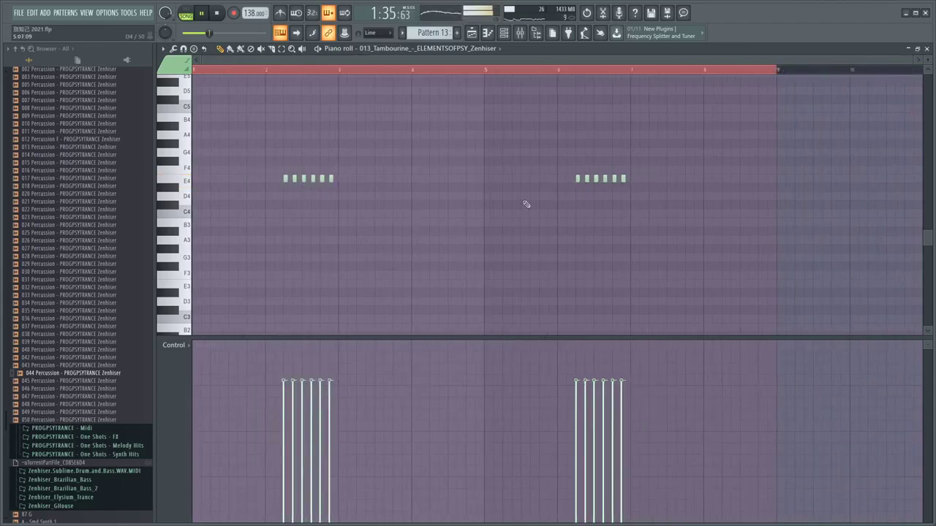
# Step: Play back the arrangement up to bar 57 in the playlist, with the track heights reduced for an overview
pyautogui.click(472, 33)
pyautogui.scroll(-4, 474, 150)
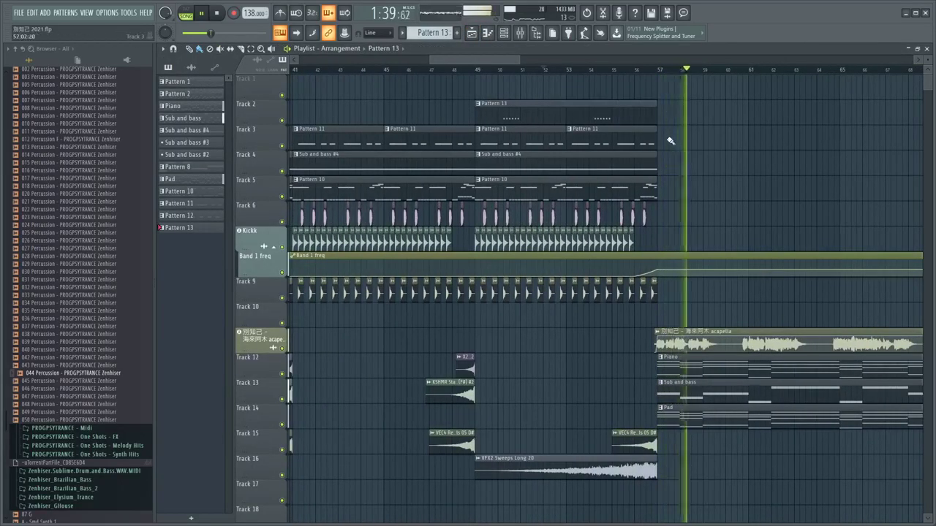
pyautogui.scroll(-2, 669, 157)
pyautogui.press('space')
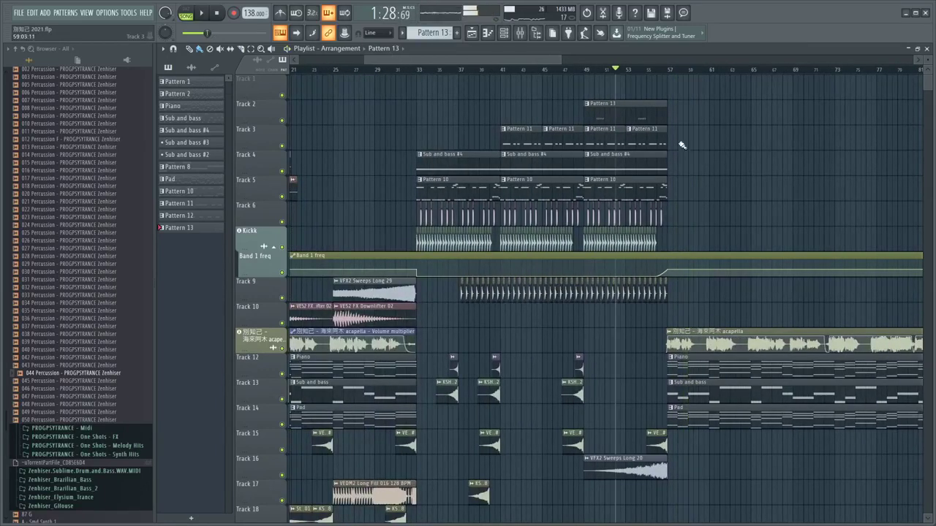
pyautogui.press('space')
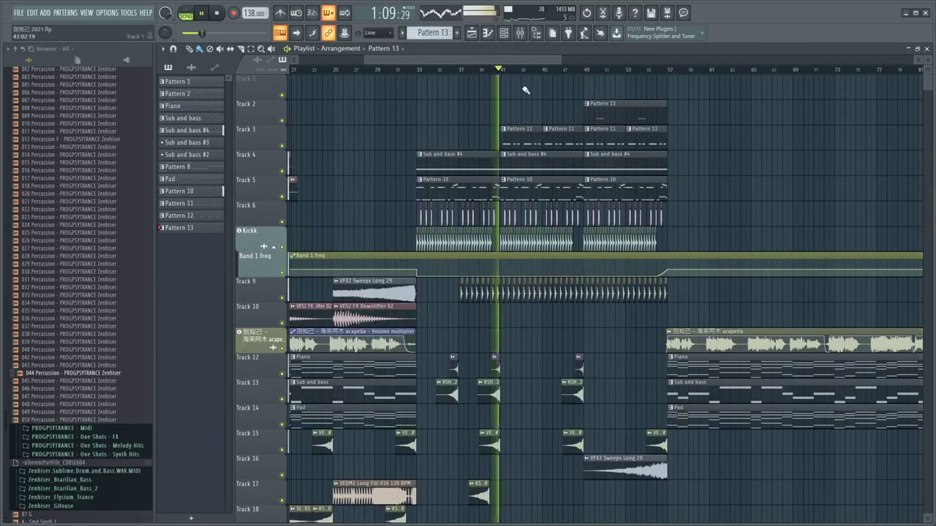
pyautogui.scroll(-1, 525, 91)
pyautogui.scroll(-1, 528, 95)
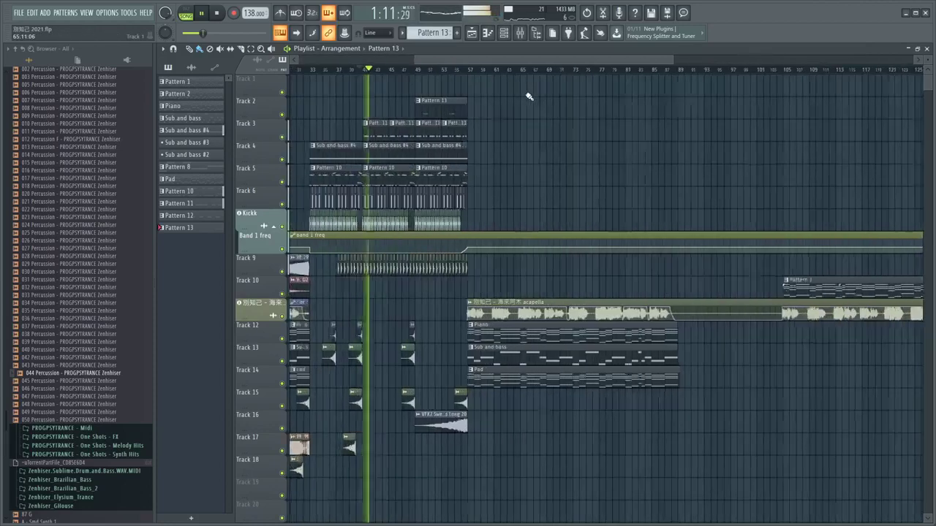
pyautogui.scroll(1, 529, 97)
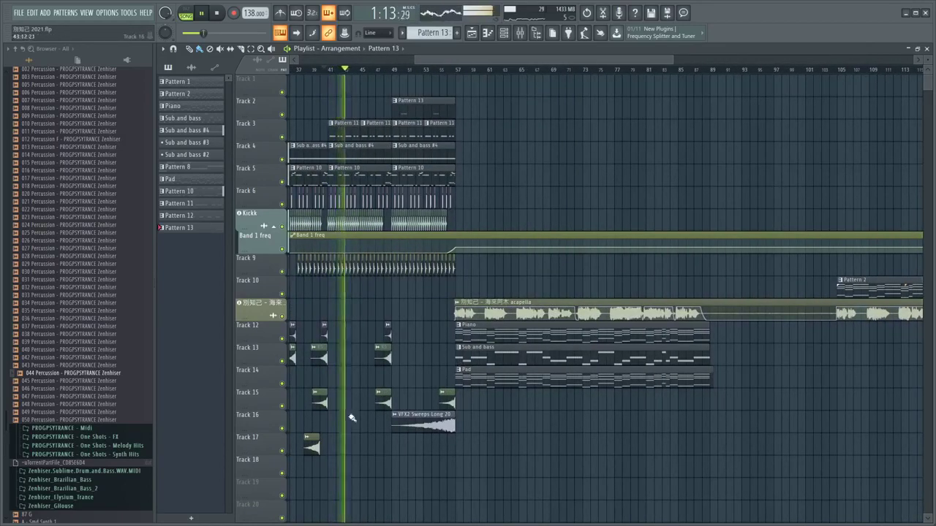
pyautogui.moveTo(928, 67); pyautogui.dragTo(928, 95)
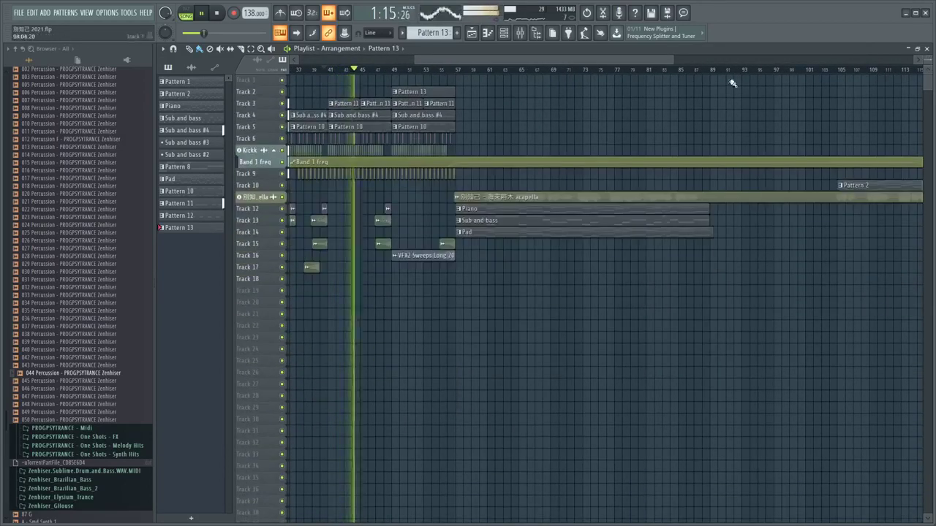
pyautogui.moveTo(488, 60); pyautogui.dragTo(394, 64)
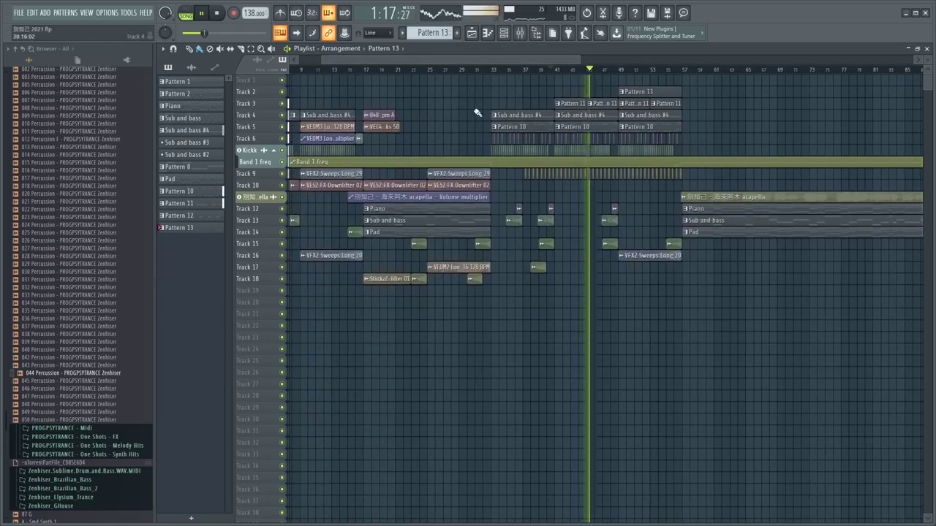
pyautogui.moveTo(927, 83)
pyautogui.mouseDown()
pyautogui.moveTo(929, 94)
pyautogui.moveTo(927, 86)
pyautogui.mouseUp()
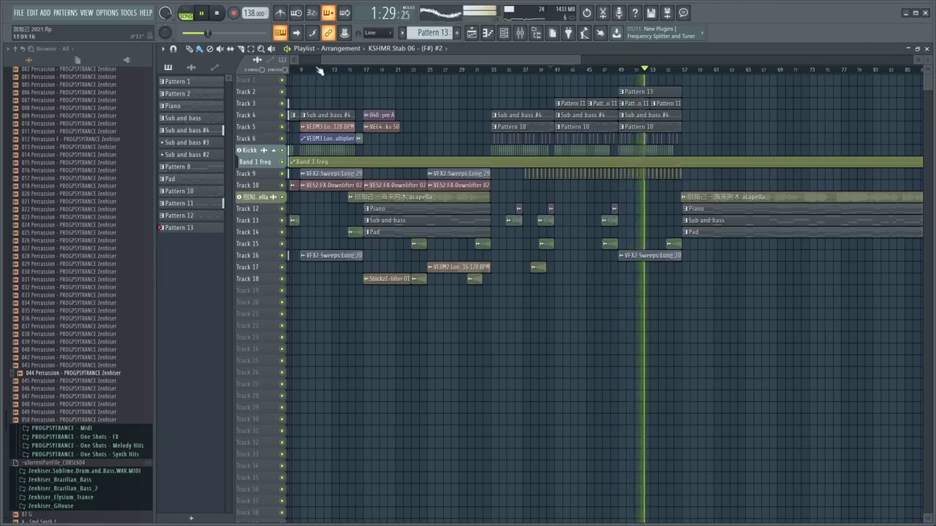
pyautogui.moveTo(321, 60); pyautogui.dragTo(383, 64)
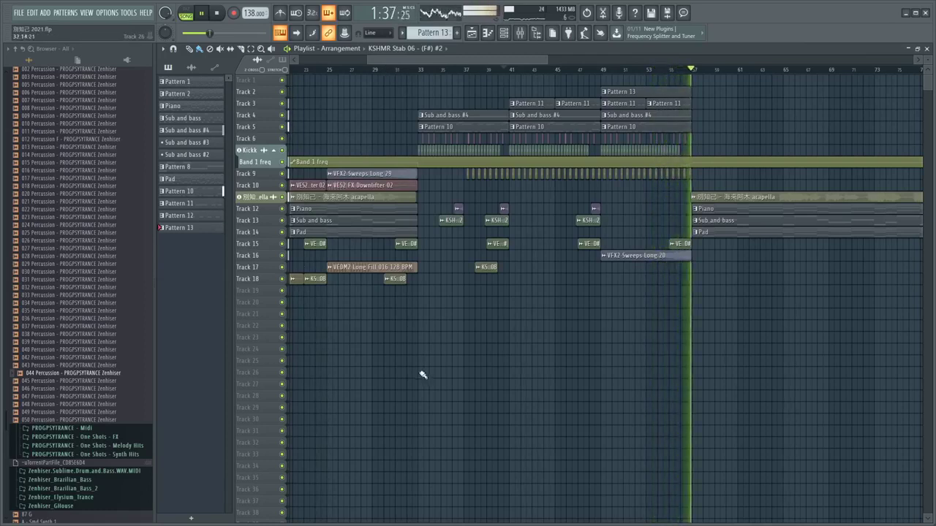
# Step: Switch to Streamlabs OBS, review the stream's new notifications and return to FL Studio
pyautogui.click(905, 14)
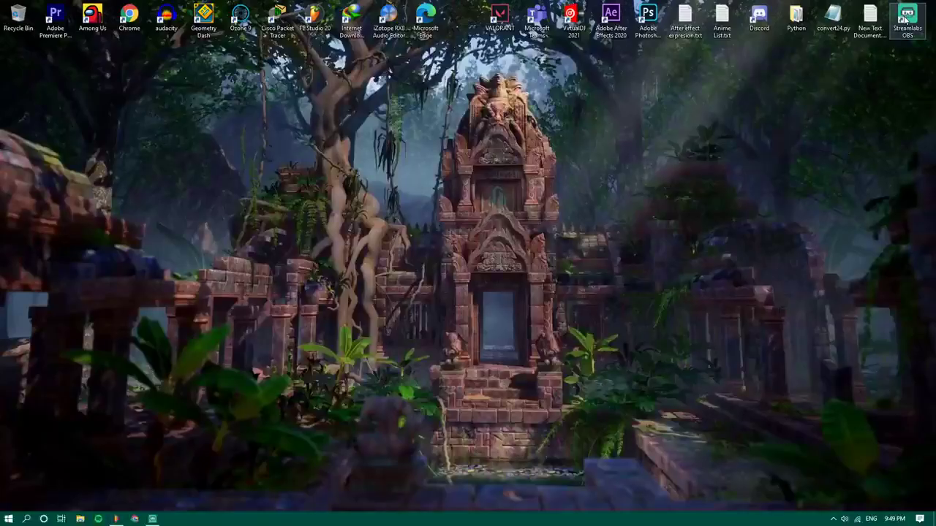
pyautogui.click(152, 519)
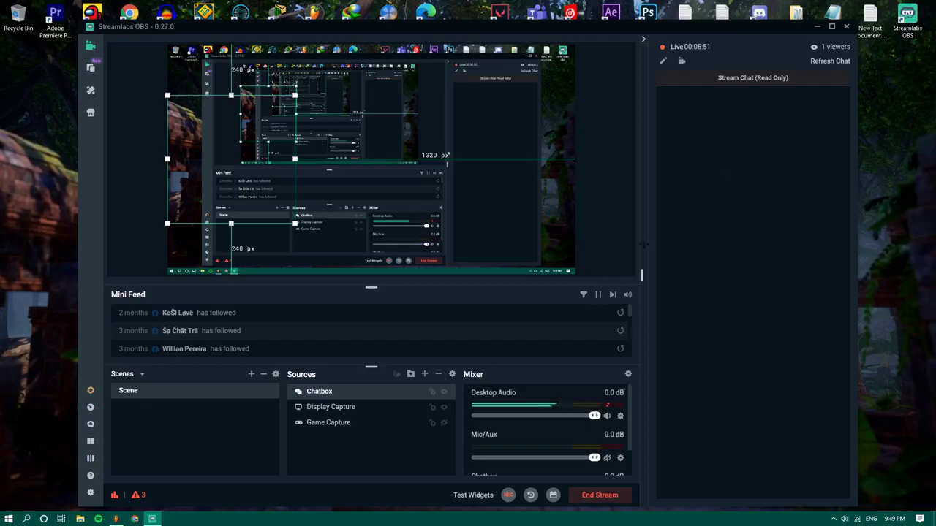
pyautogui.click(138, 496)
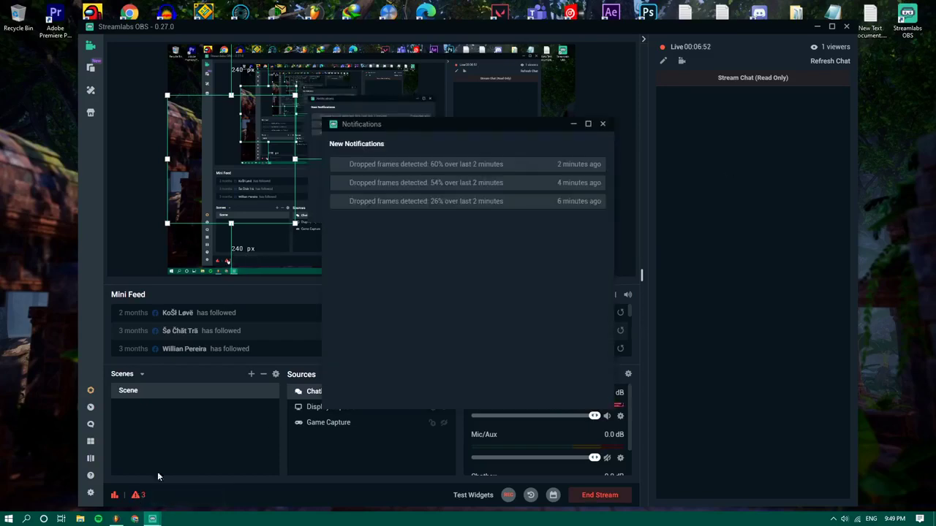
pyautogui.click(602, 125)
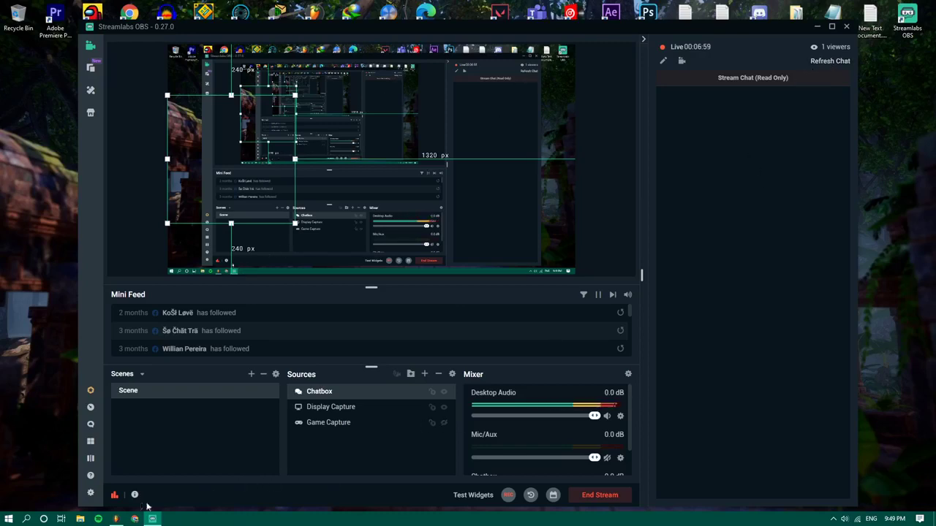
pyautogui.click(117, 520)
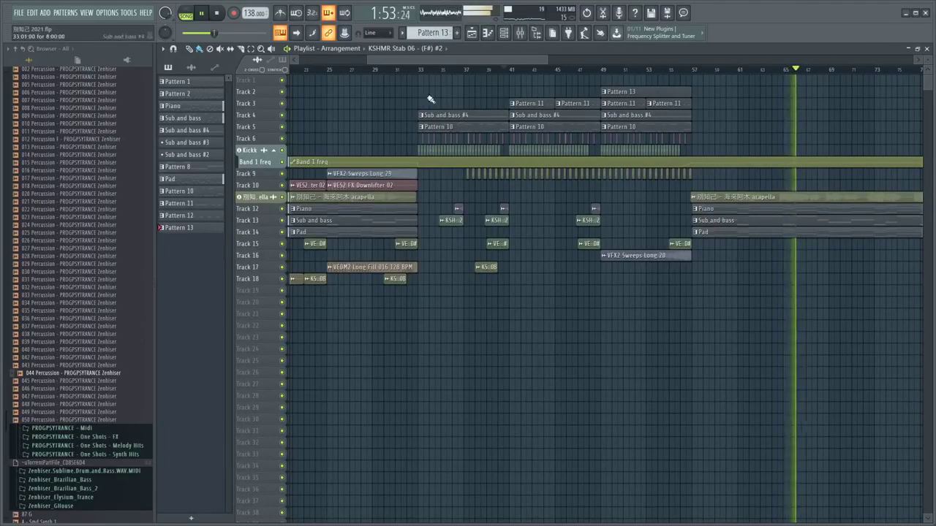
# Step: Play back the drop from just before bar 33, restarting it once, then stop playback
pyautogui.click(414, 71)
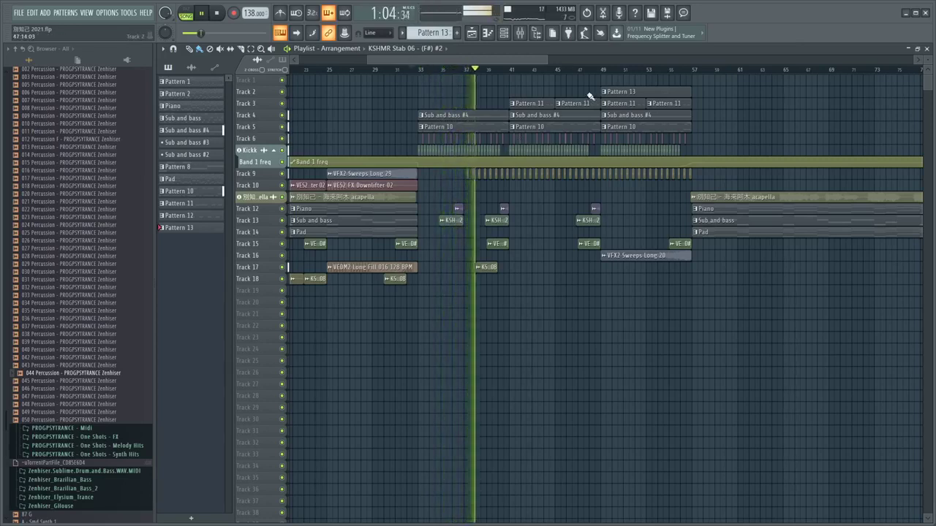
pyautogui.click(208, 18)
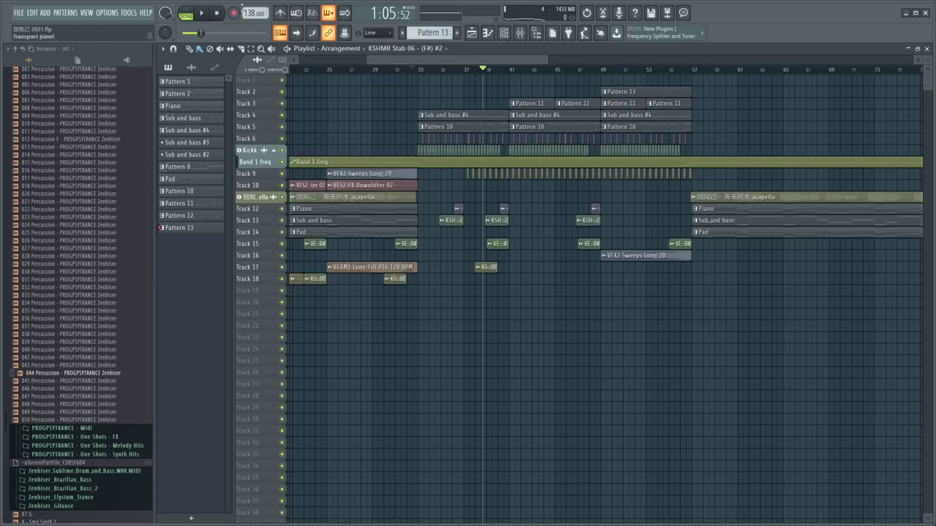
pyautogui.press('space')
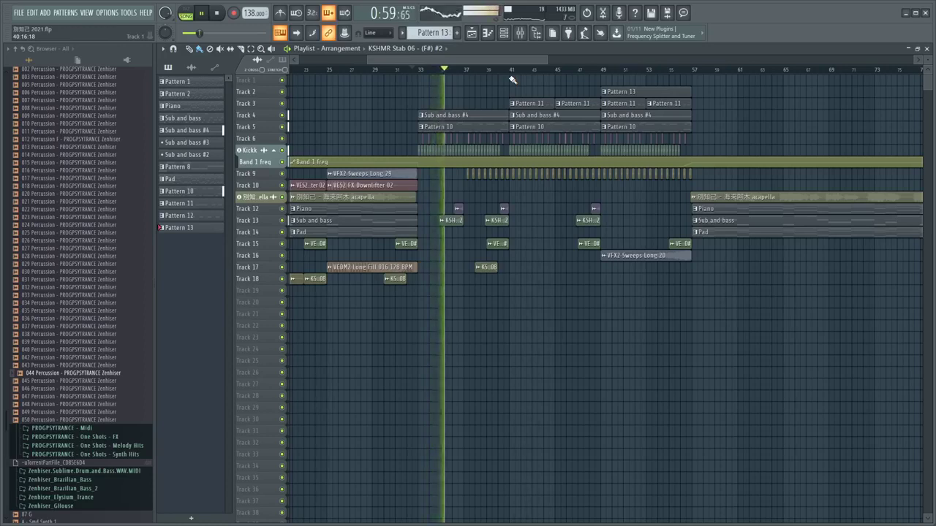
pyautogui.keyDown('ctrl'); pyautogui.scroll(3, 468, 121); pyautogui.keyUp('ctrl')
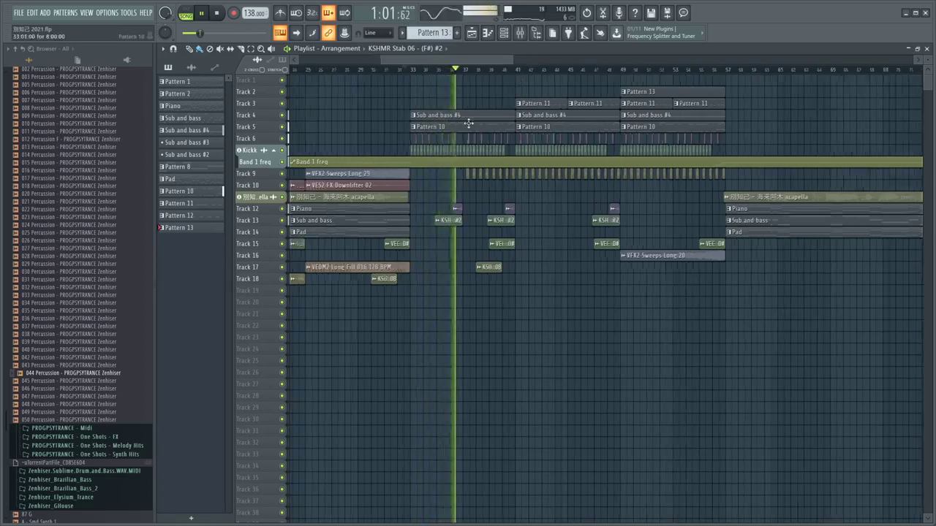
pyautogui.press('space')
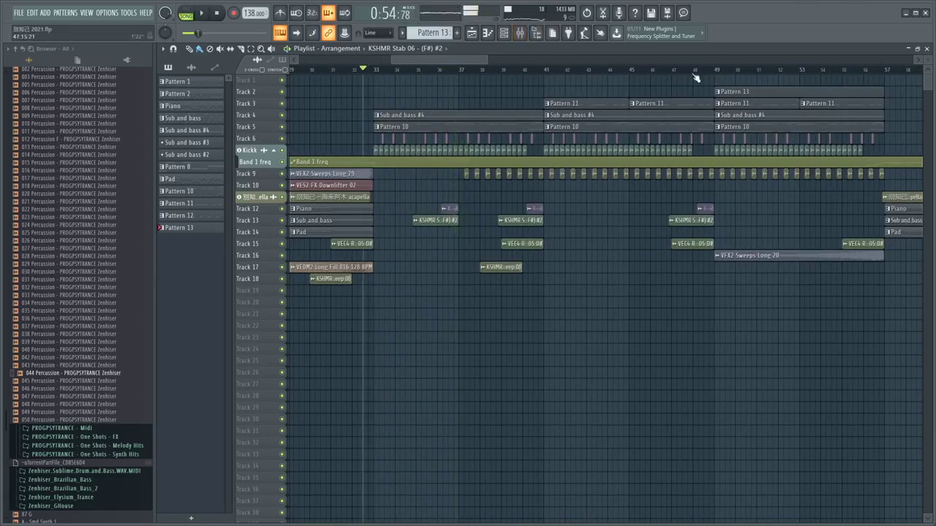
# Step: Audition the section around bar 49 with the mixer open and lower the tambourine track's fader a little further
pyautogui.press('space')
pyautogui.press('F9')
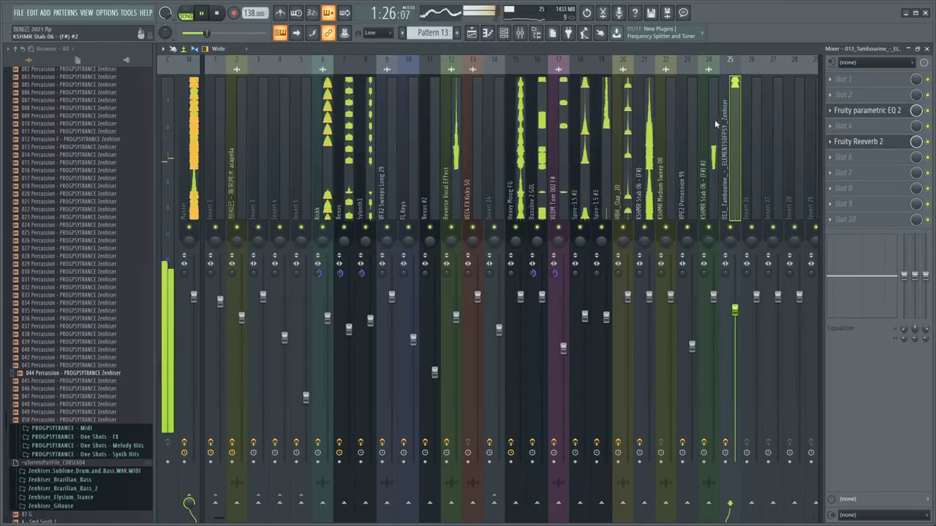
pyautogui.press('space')
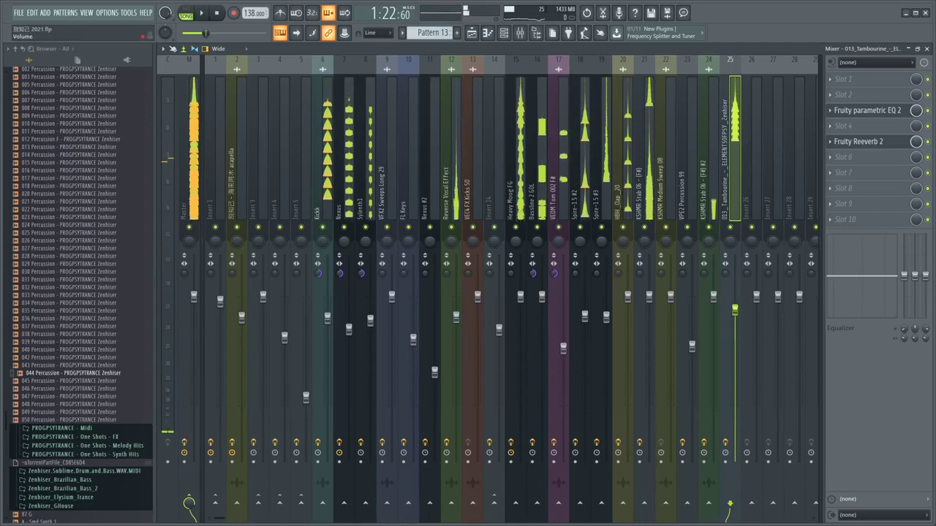
pyautogui.moveTo(735, 310); pyautogui.dragTo(735, 320)
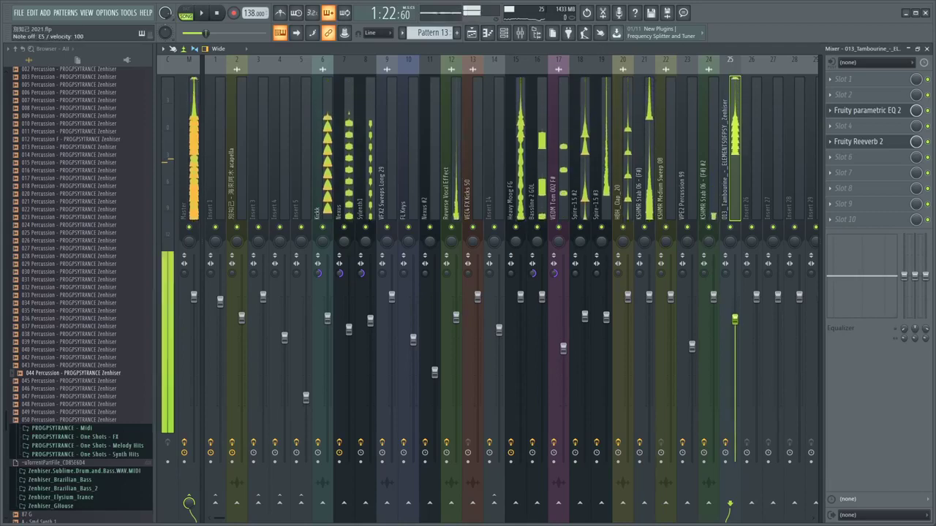
# Step: Move Fruity Reeverb 2 up to slot 4 on the tambourine track and load Fruity Stereo Enhancer in slot 5
pyautogui.click(848, 125)
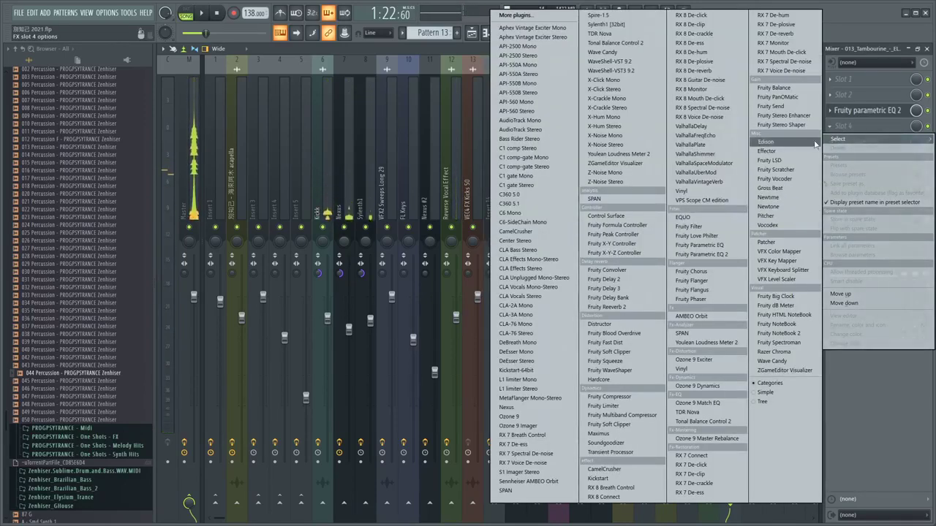
pyautogui.click(606, 307)
pyautogui.click(862, 145)
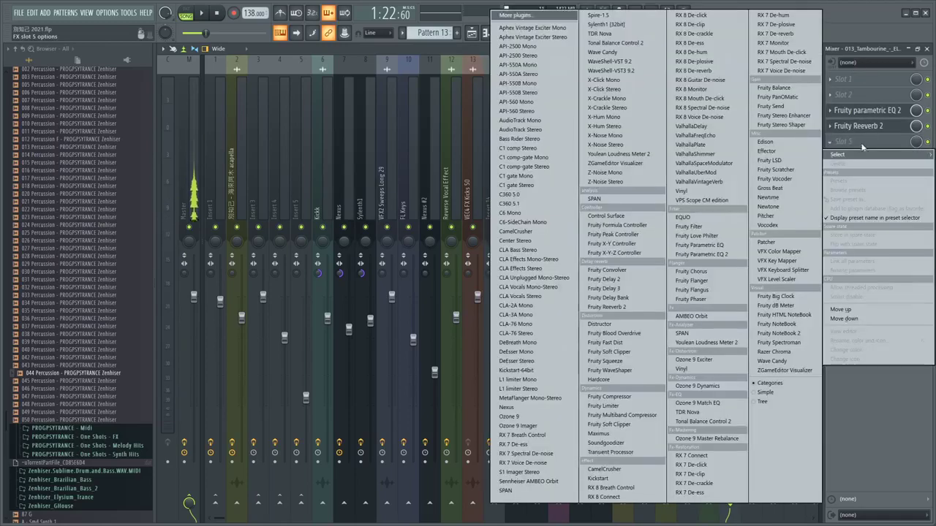
pyautogui.click(782, 115)
# Step: Replace the tambourine's Fruity Stereo Enhancer with Fruity Stereo Shaper and set its phase offset to 48% right
pyautogui.click(831, 143)
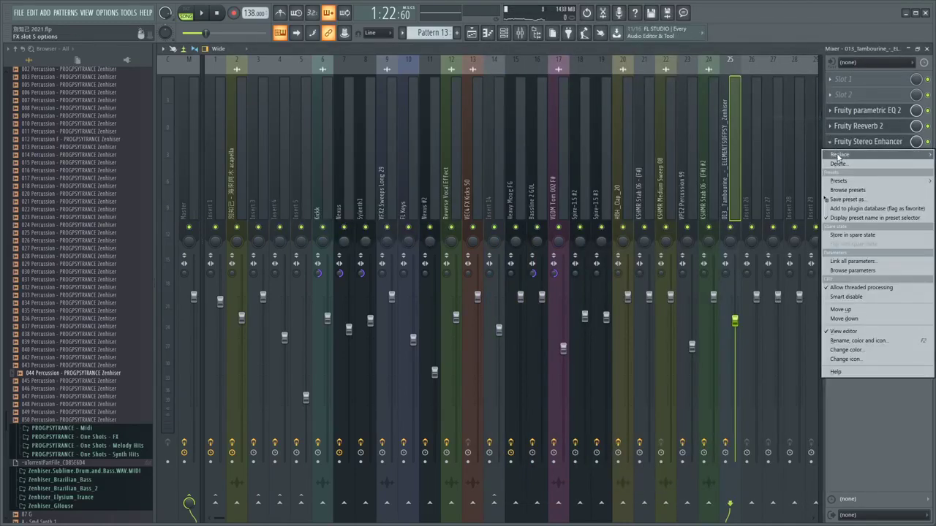
pyautogui.moveTo(838, 157)
pyautogui.click(694, 146)
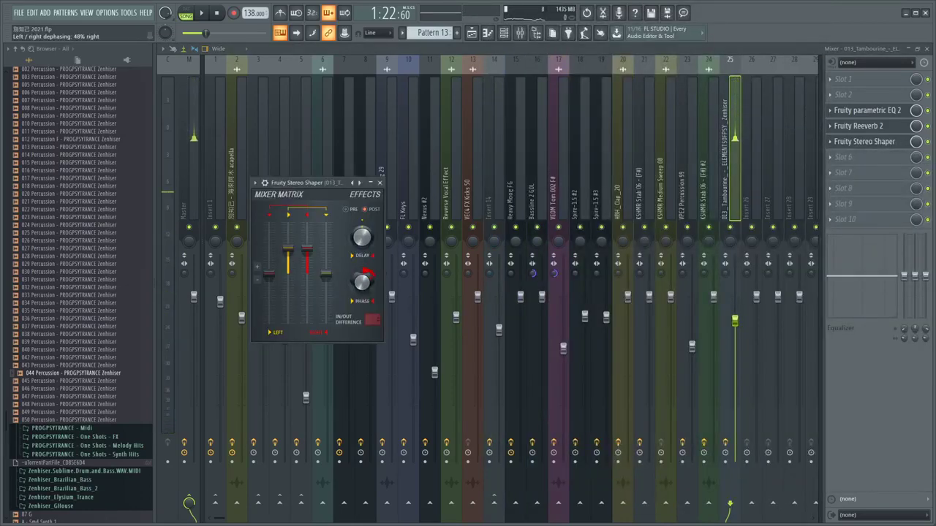
# Step: Play back the section from bar 49 and fine-tune the tambourine track's fader
pyautogui.press('e')
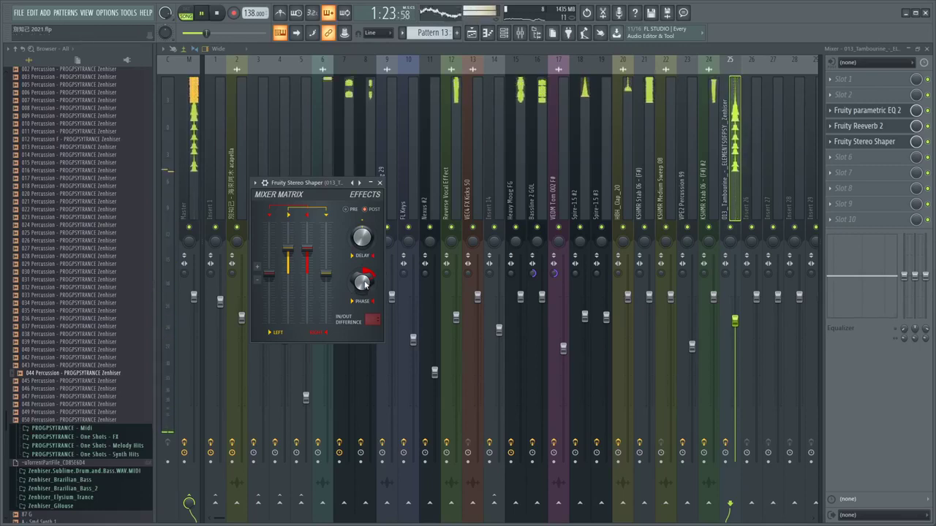
pyautogui.click(731, 329)
pyautogui.moveTo(734, 321); pyautogui.dragTo(736, 321)
# Step: Place the StickzZ SFC - Downlifter 01 #2 clip at bar 33 on Track 10, audition it and open its channel settings
pyautogui.press('F5')
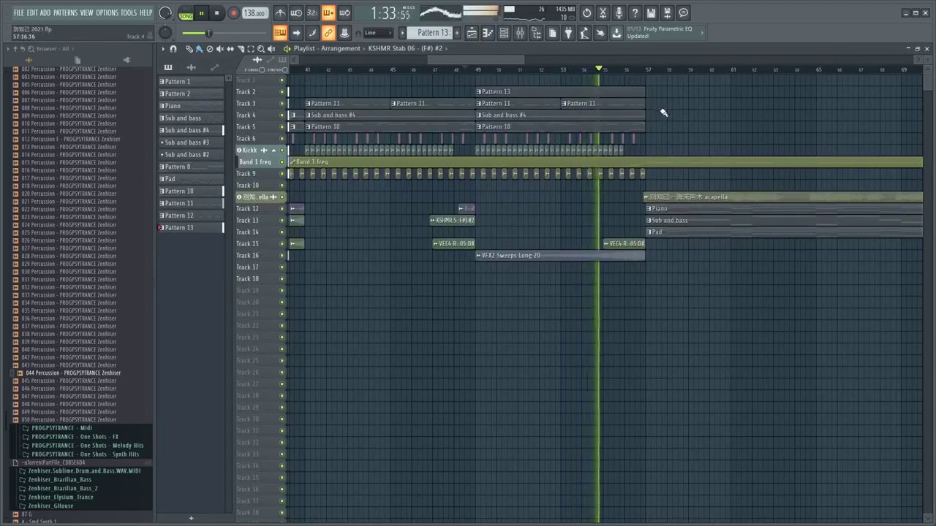
pyautogui.scroll(-3, 605, 80)
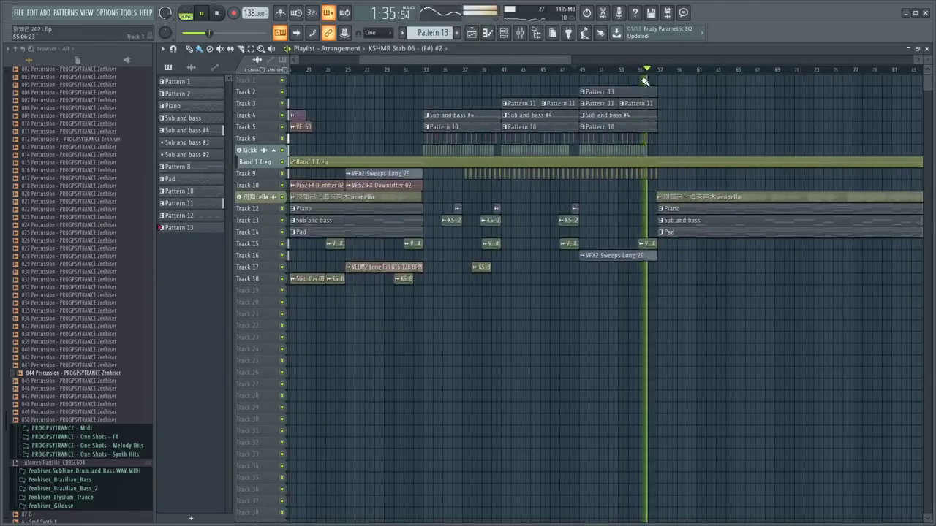
pyautogui.click(421, 69)
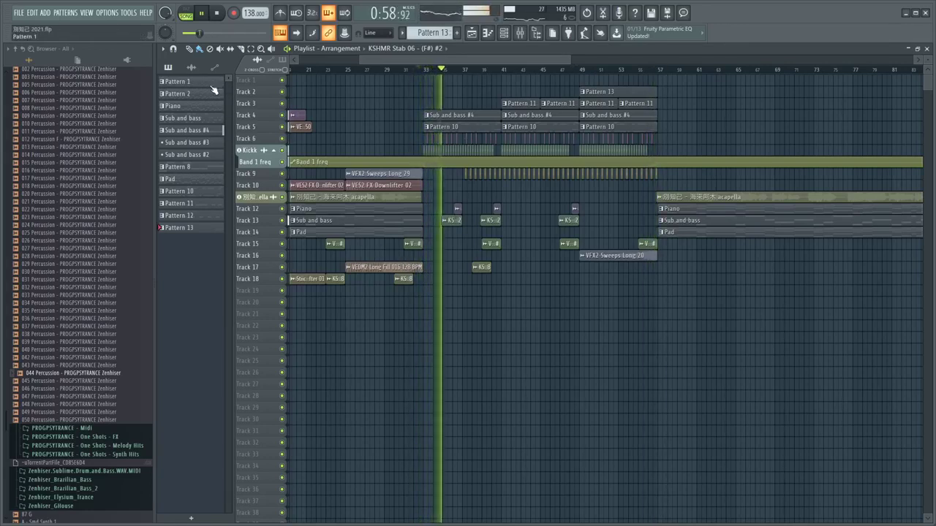
pyautogui.click(191, 67)
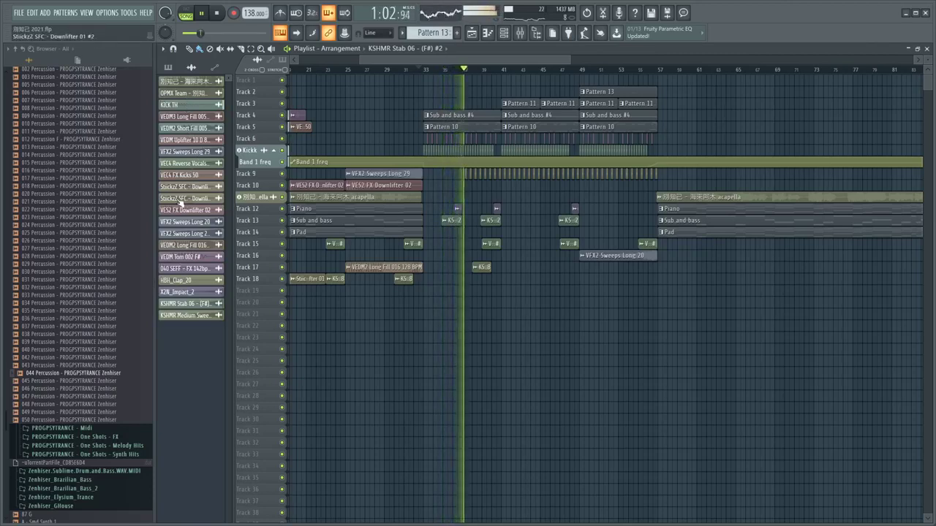
pyautogui.moveTo(181, 199); pyautogui.dragTo(433, 185)
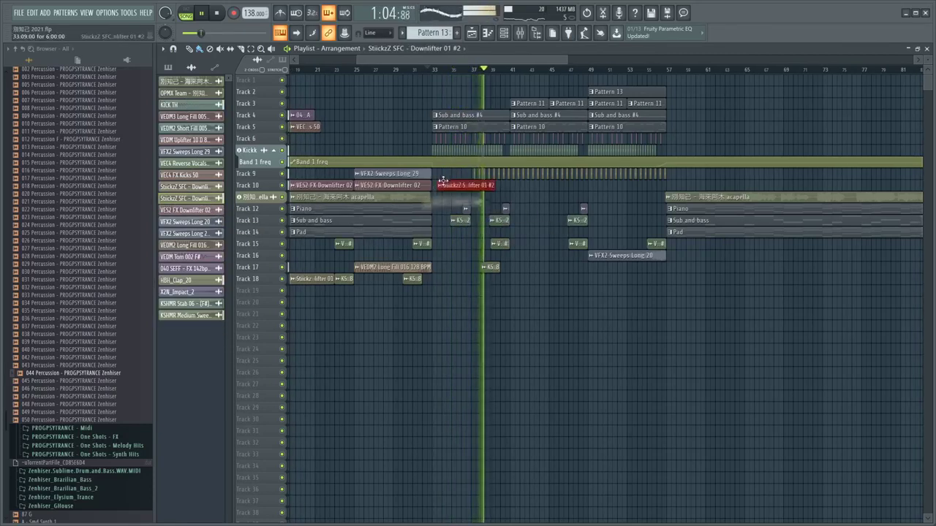
pyautogui.click(430, 70)
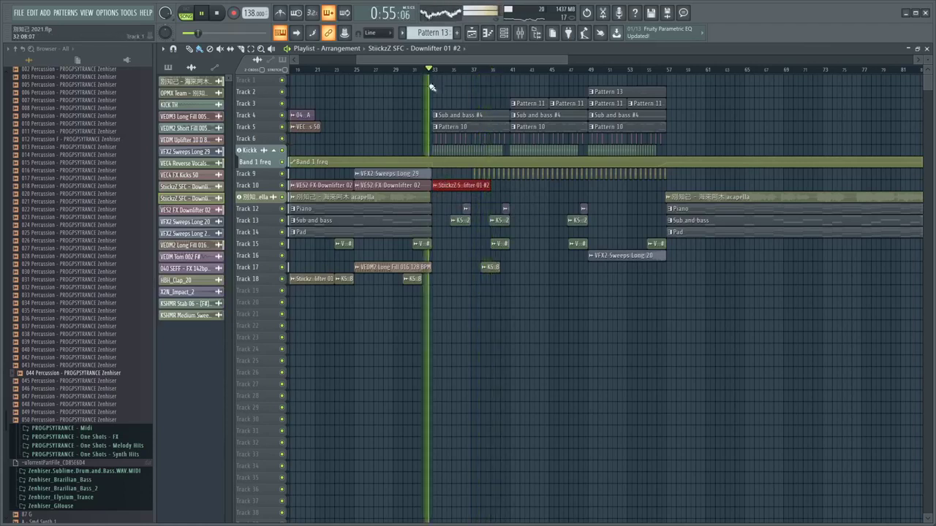
pyautogui.doubleClick(464, 183)
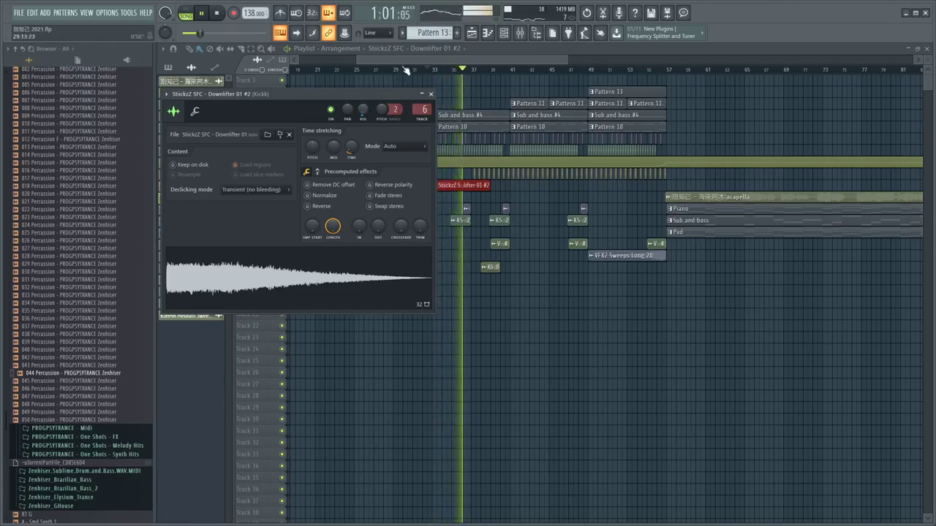
# Step: Add a copy of the VES2 FX Downlifter 02 clip at bar 33 on the acapella track
pyautogui.moveTo(406, 60); pyautogui.dragTo(399, 60)
pyautogui.click(408, 185)
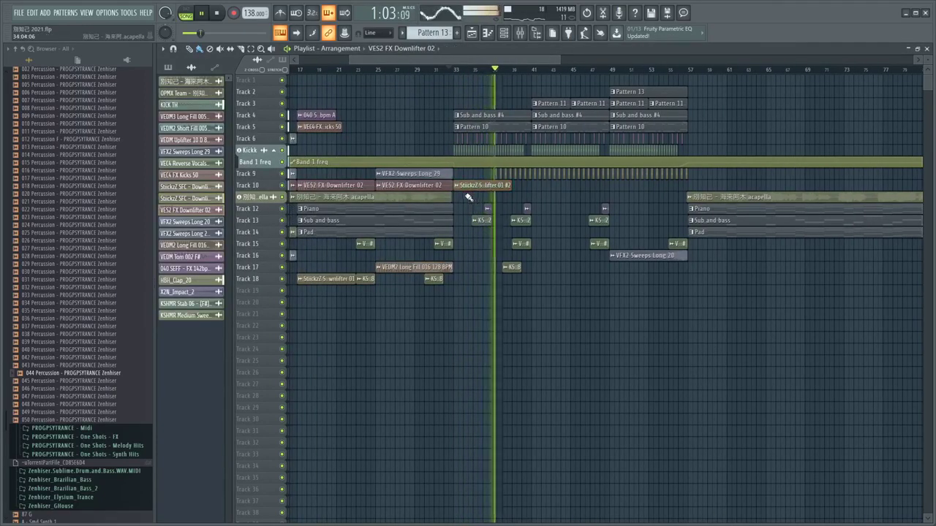
pyautogui.click(472, 198)
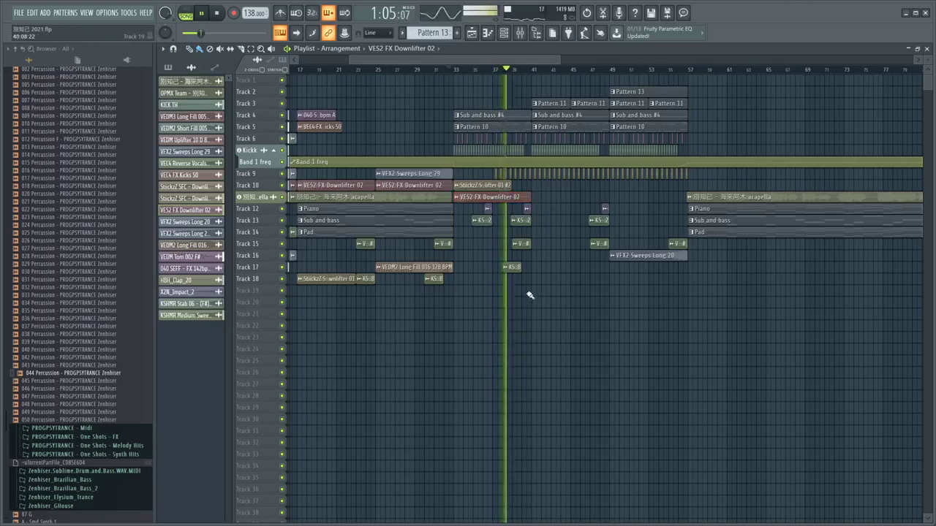
# Step: Listen to the drop with the added downlifters while looking through the Acapella Pack samples in the browser
pyautogui.moveTo(430, 63); pyautogui.dragTo(388, 60)
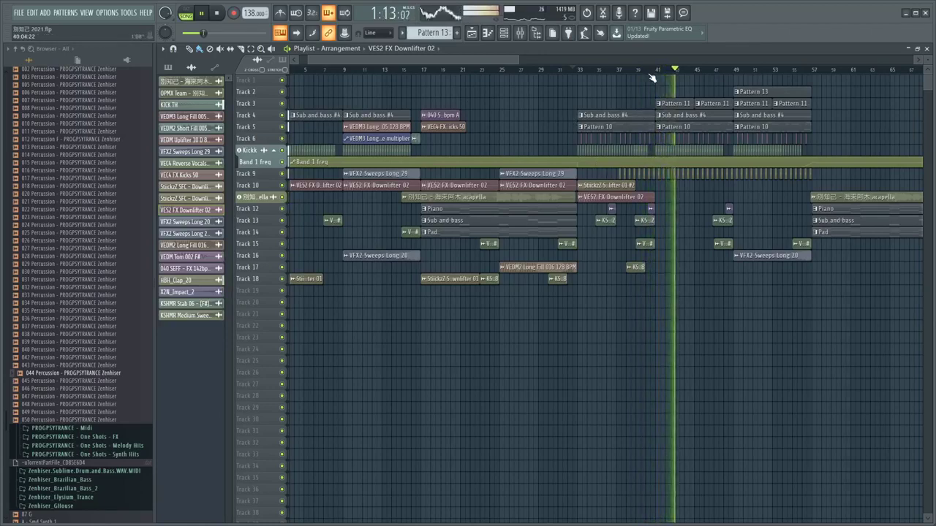
pyautogui.moveTo(500, 59); pyautogui.dragTo(520, 69)
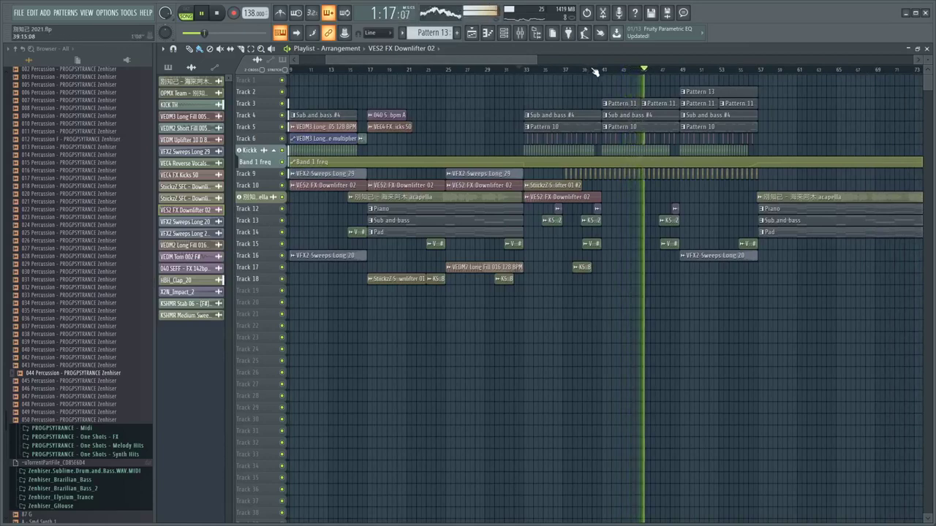
pyautogui.scroll(10, 117, 232)
pyautogui.scroll(3, 117, 233)
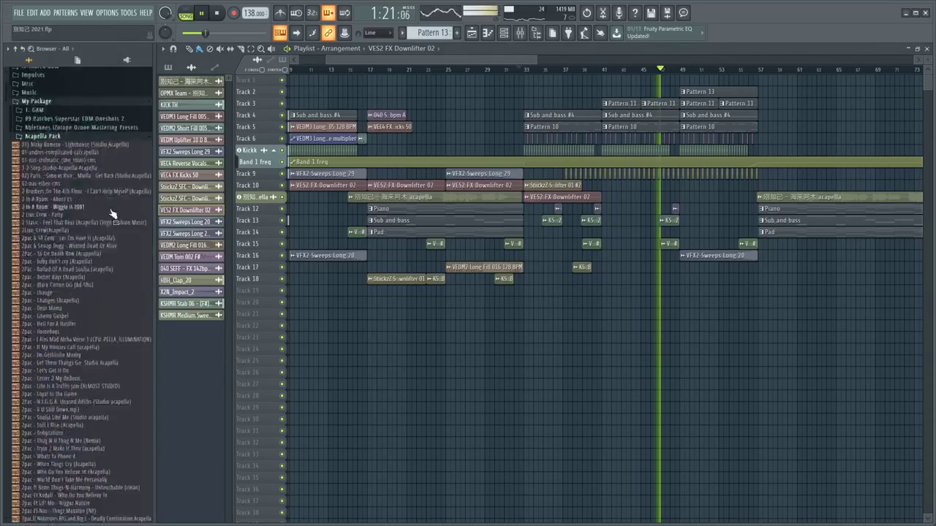
pyautogui.scroll(-8, 29, 180)
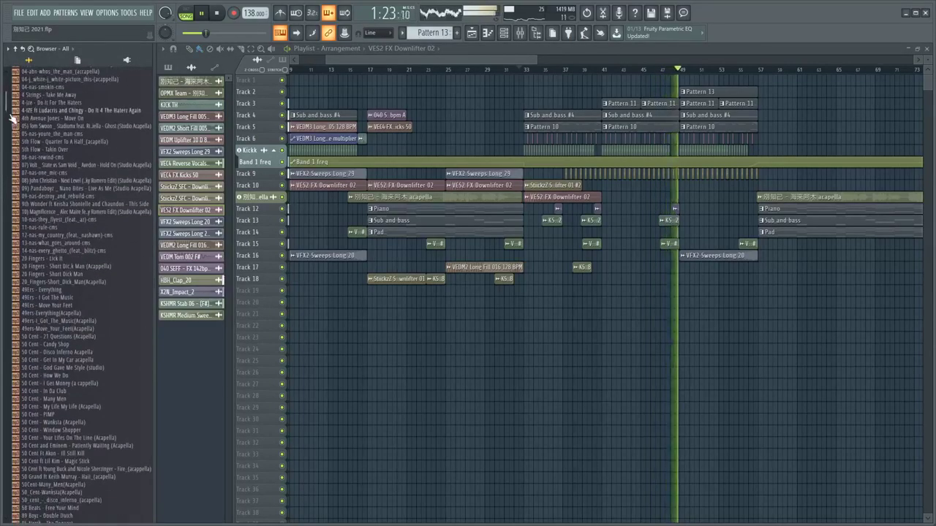
pyautogui.moveTo(7, 110); pyautogui.dragTo(93, 486)
pyautogui.scroll(-10, 92, 482)
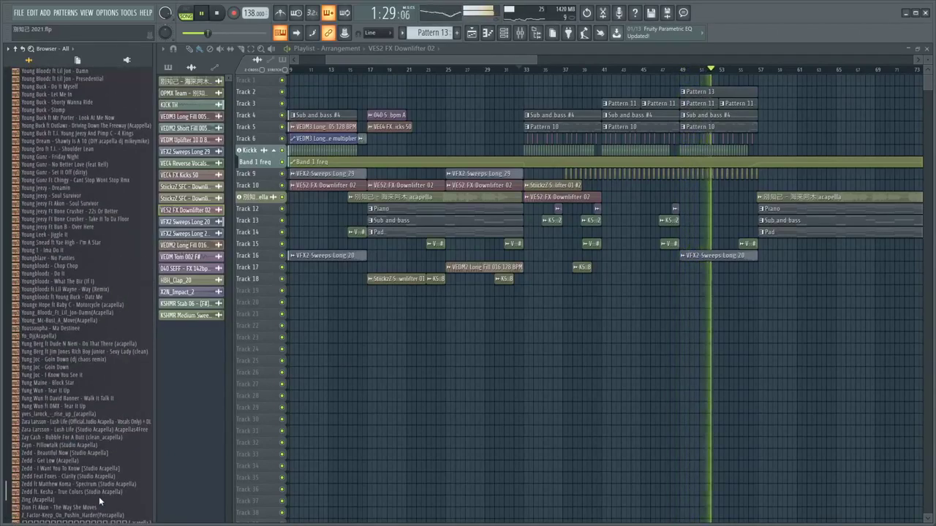
pyautogui.click(599, 72)
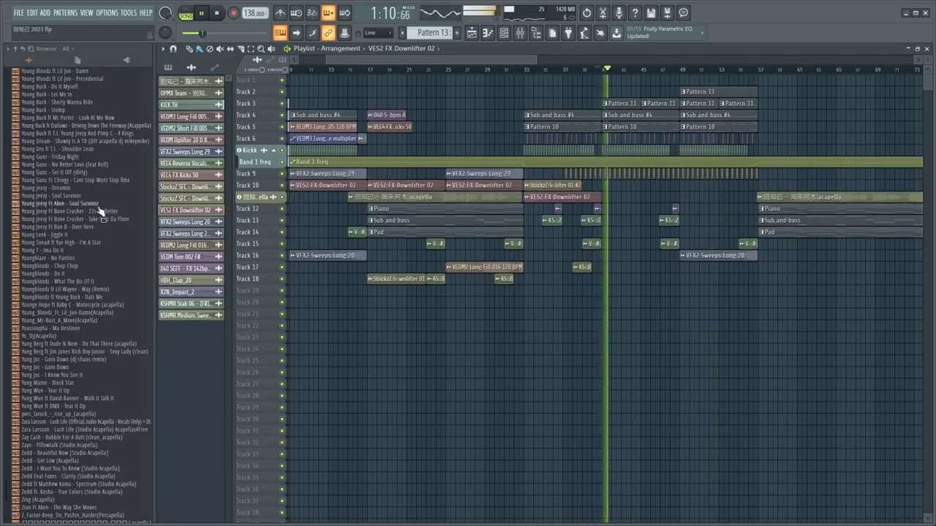
pyautogui.scroll(6, 98, 201)
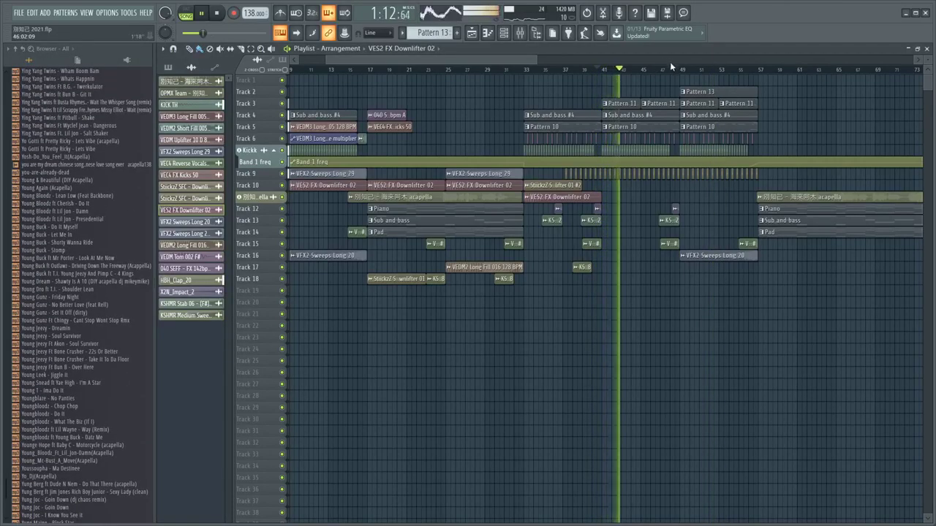
# Step: Play back from just before bar 17 and set the 040 SEFF - FX 142bpm A clip's channel volume to about 39%
pyautogui.click(344, 70)
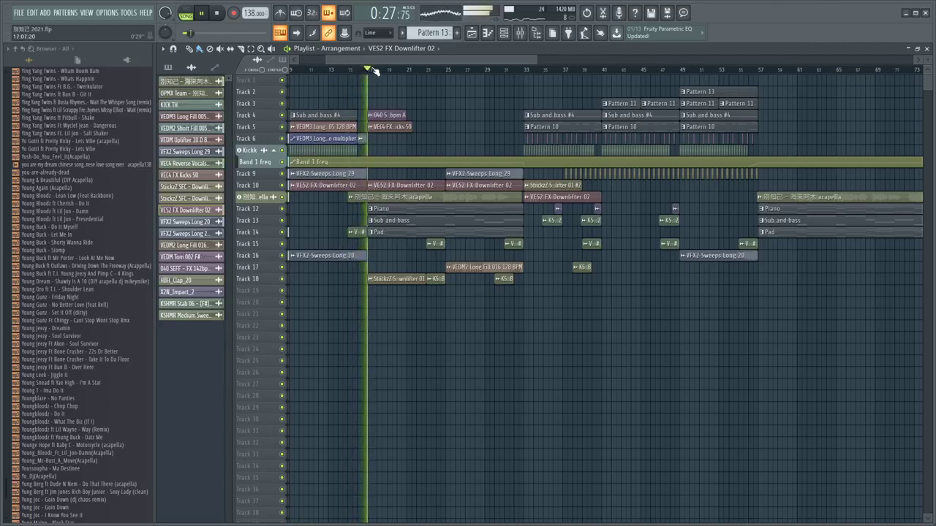
pyautogui.click(361, 69)
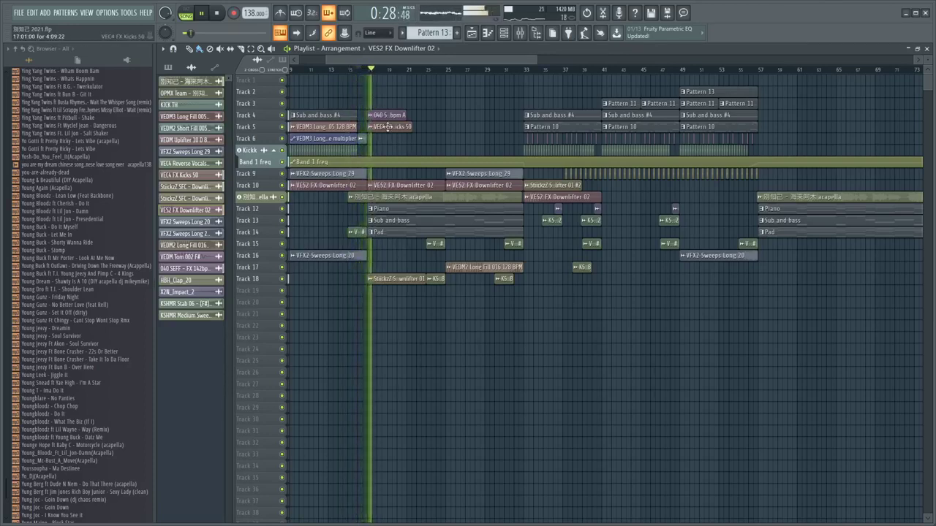
pyautogui.doubleClick(385, 114)
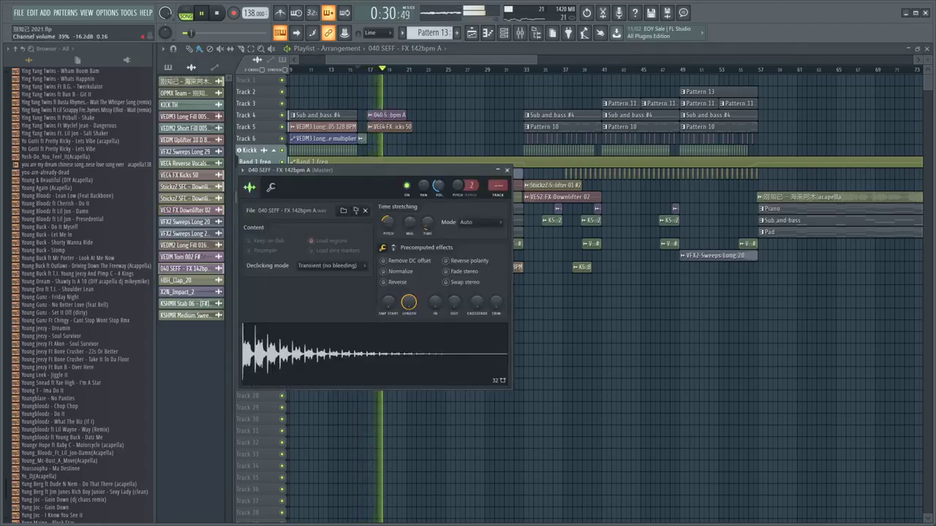
pyautogui.press('Escape')
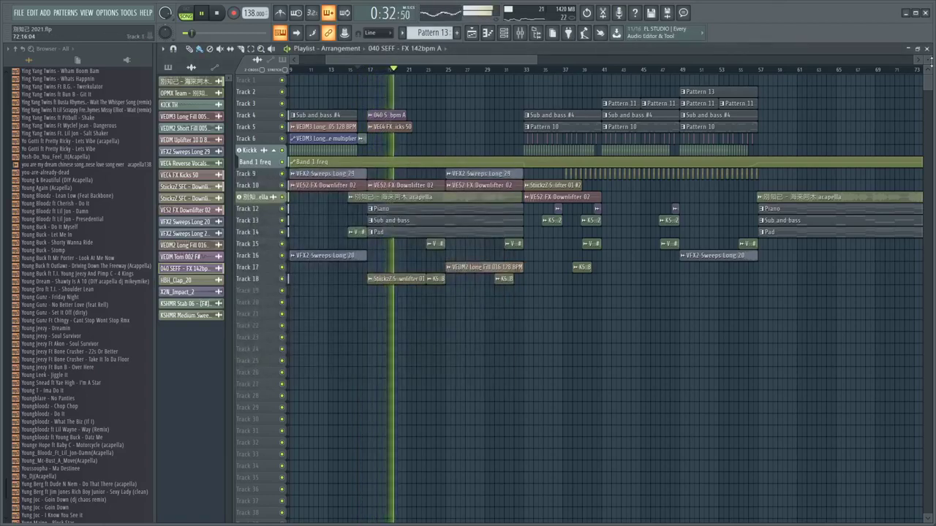
# Step: Enlarge the playlist track heights and open the Piano pattern's FL Keys notes in the piano roll
pyautogui.moveTo(931, 62); pyautogui.dragTo(931, 89)
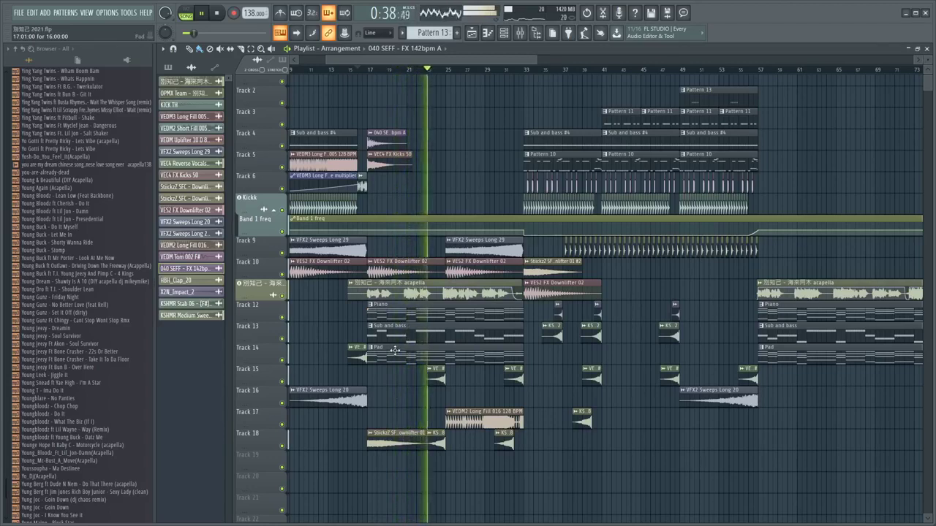
pyautogui.doubleClick(440, 317)
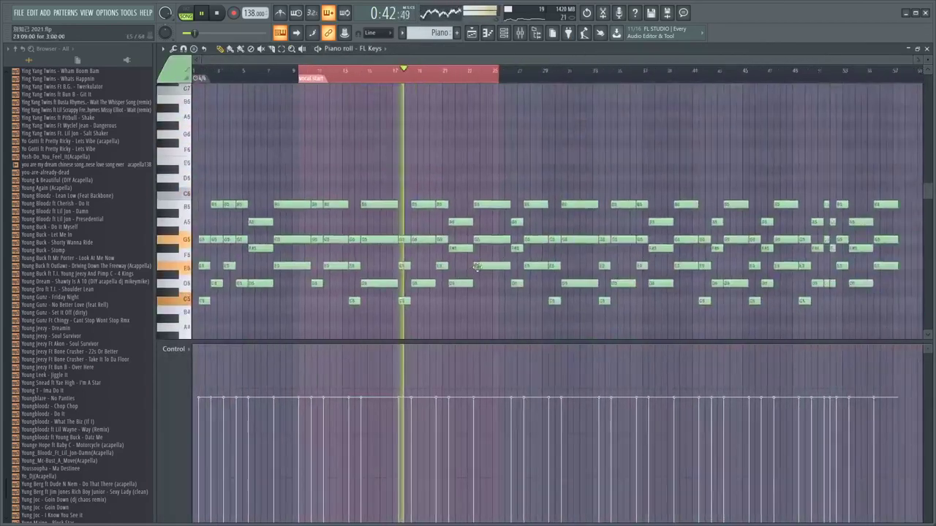
pyautogui.scroll(3, 414, 146)
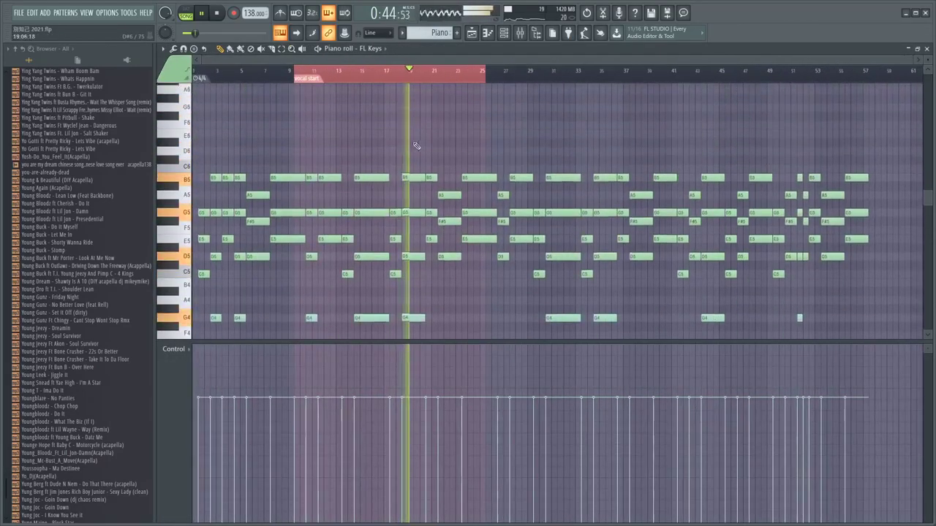
pyautogui.scroll(-2, 341, 139)
pyautogui.scroll(2, 340, 139)
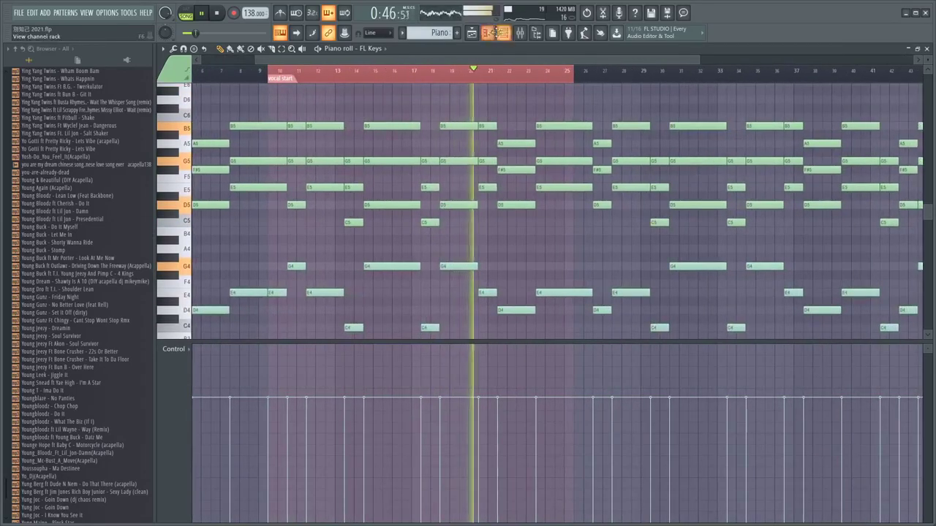
# Step: Open the 3x Osc channel's piano roll within the Piano pattern
pyautogui.click(512, 34)
pyautogui.rightClick(434, 168)
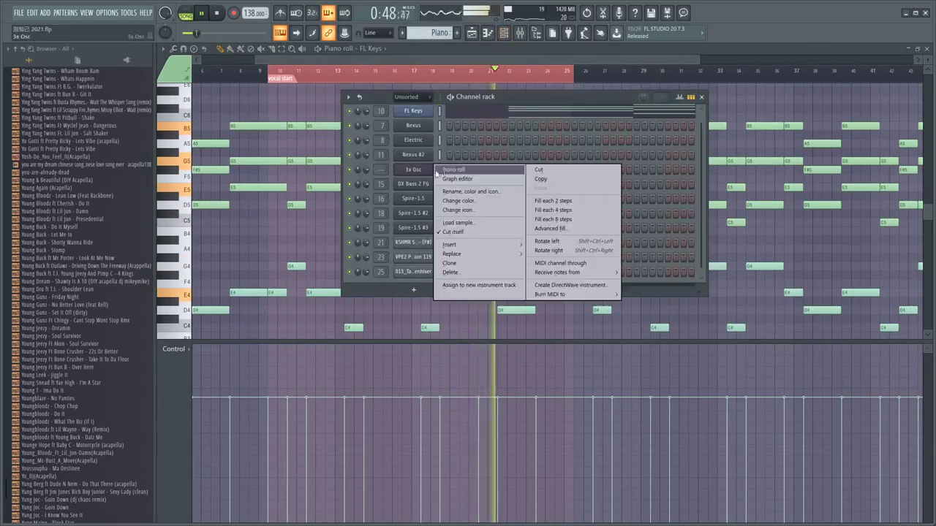
pyautogui.click(449, 172)
# Step: Draw three short ascending notes, E5, G5 and B5, from the vocal start marker and select them
pyautogui.moveTo(306, 71); pyautogui.dragTo(322, 88)
pyautogui.press('space')
pyautogui.scroll(3, 303, 233)
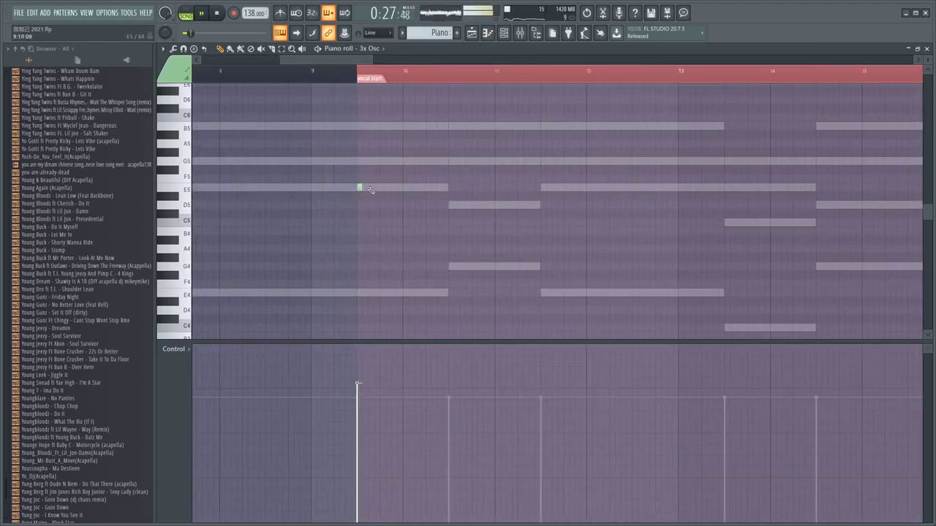
pyautogui.press('space')
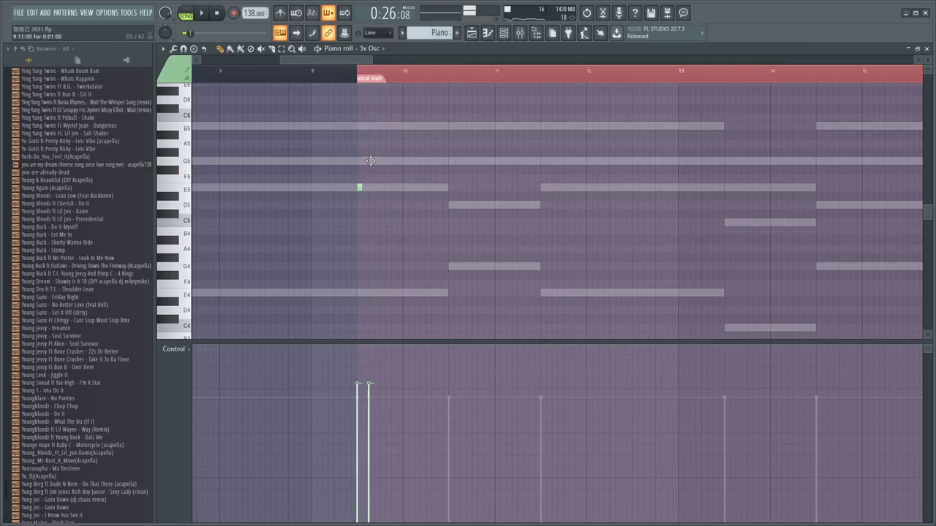
pyautogui.moveTo(412, 236); pyautogui.dragTo(300, 113)
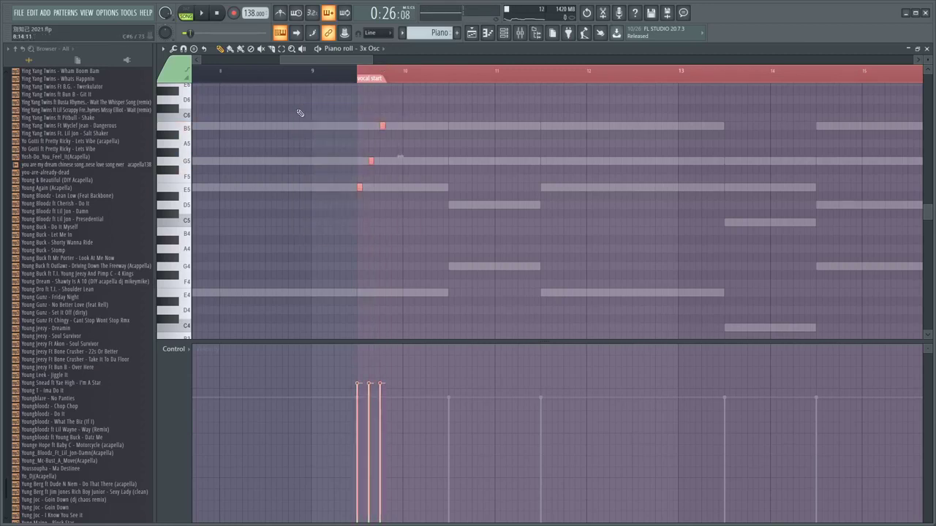
# Step: Transpose the three 3x Osc notes up to E7, G7 and B7, auditioning them in different octaves, and deselect them
pyautogui.press('space')
pyautogui.scroll(6, 330, 161)
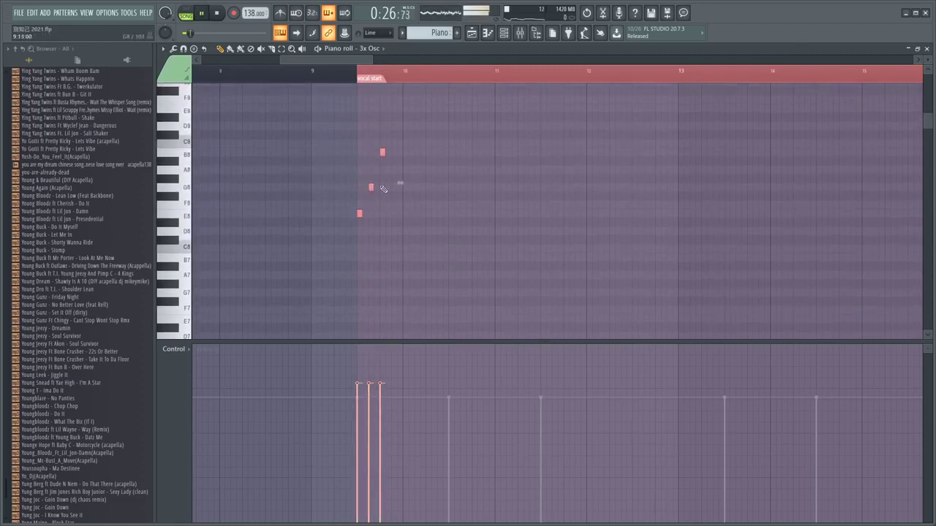
pyautogui.press('space')
pyautogui.scroll(-3, 382, 202)
pyautogui.keyDown('ctrl'); pyautogui.click(390, 253); pyautogui.keyUp('ctrl')
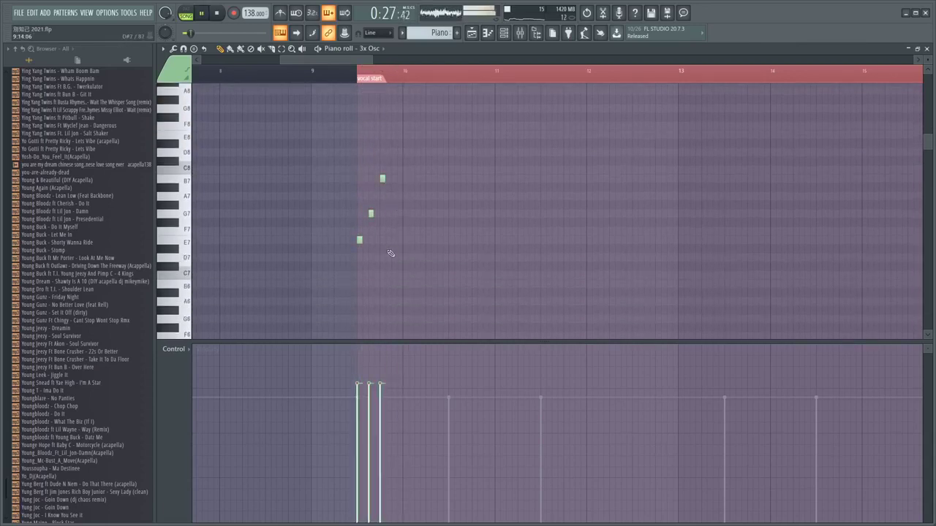
# Step: Draw a second group of short E7, G7 and B7 notes from the start of bar 10 and play it back
pyautogui.press('space')
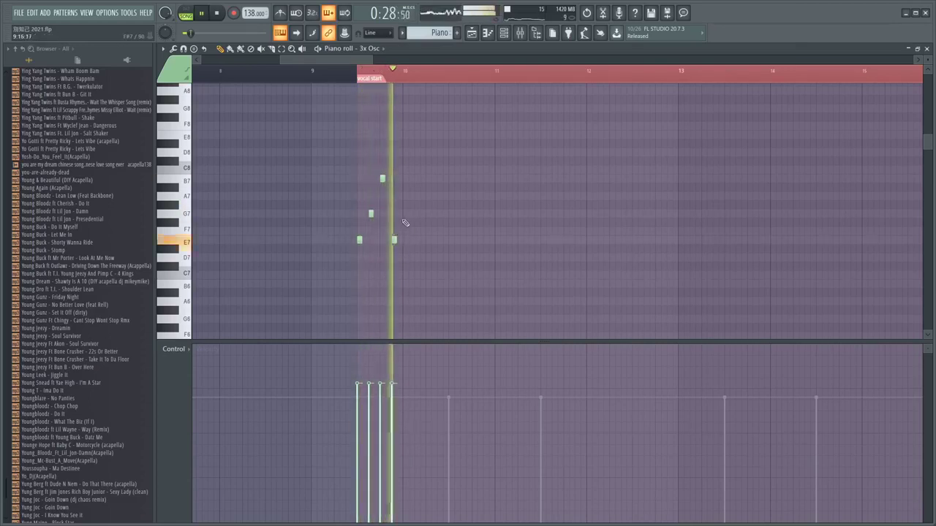
pyautogui.press('space')
pyautogui.click(394, 239)
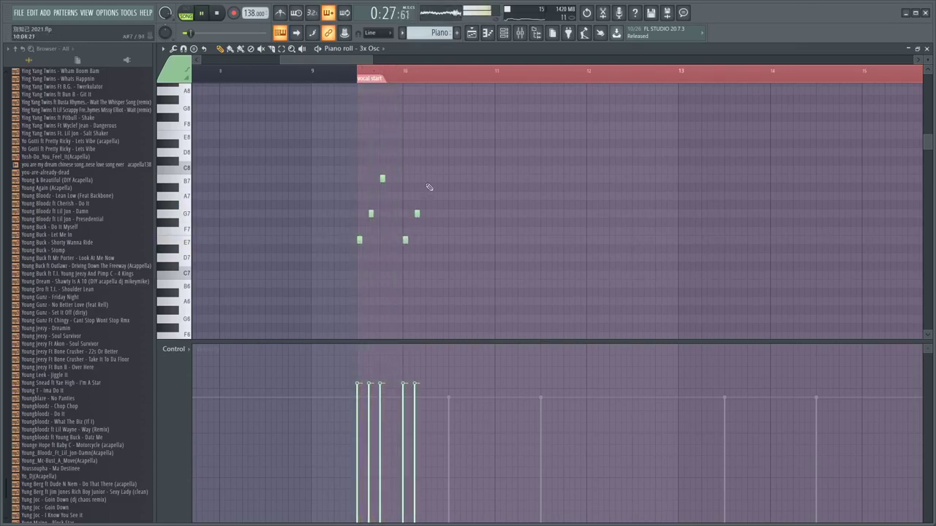
pyautogui.click(427, 178)
pyautogui.click(445, 239)
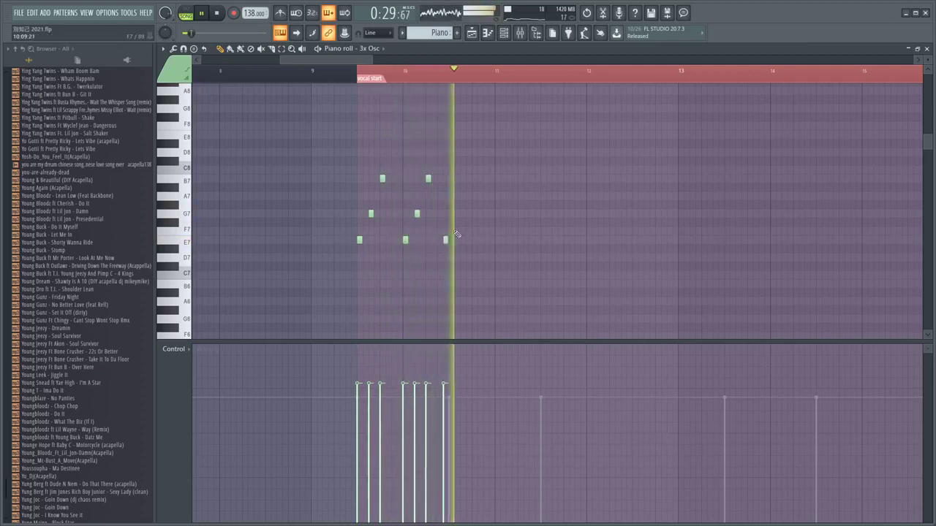
pyautogui.press('space')
pyautogui.hotkey('ctrl', 'z')
# Step: Lower the six arpeggio notes to octave 5 and draw D5, G5 and B5 over the next chord, starting at 10:09
pyautogui.scroll(-5, 326, 144)
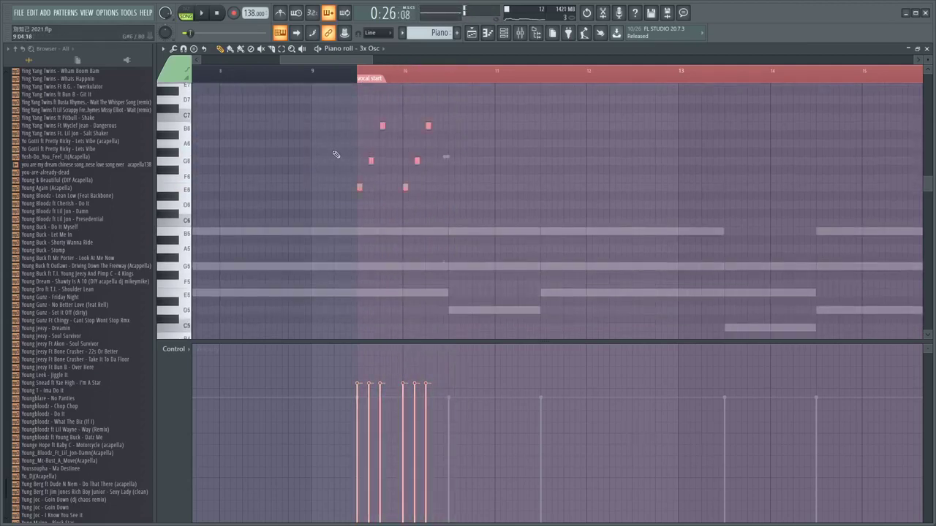
pyautogui.click(451, 310)
pyautogui.click(473, 267)
pyautogui.press('space')
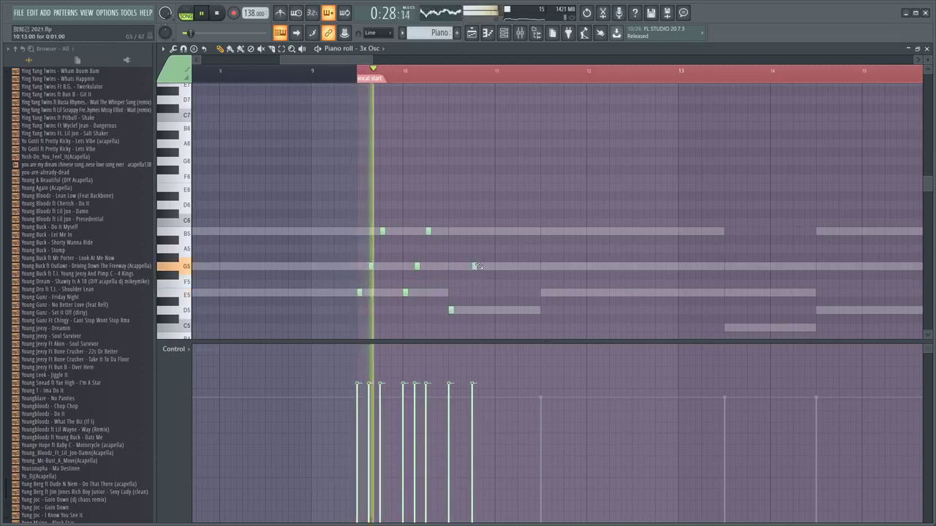
pyautogui.press('space')
pyautogui.click(495, 231)
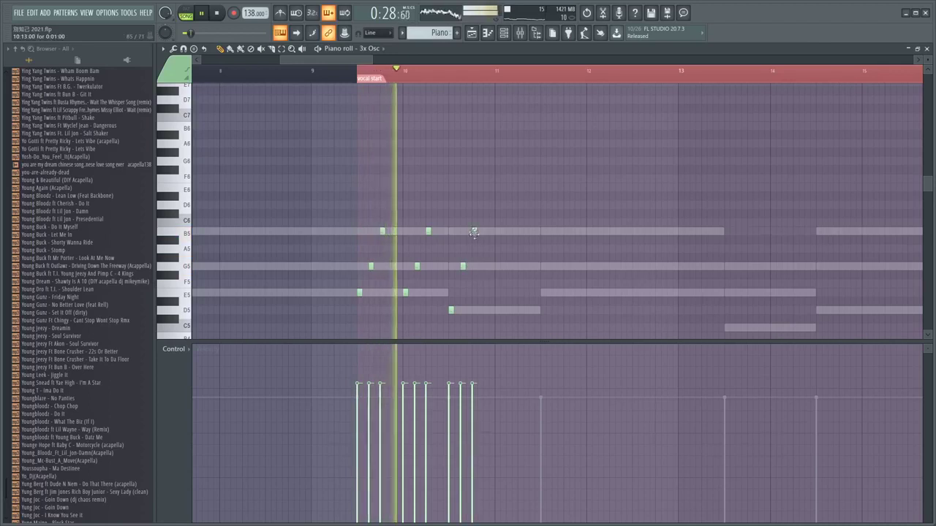
# Step: Duplicate the D5, G5, B5 group to the start of bar 11
pyautogui.moveTo(494, 330); pyautogui.dragTo(454, 221)
pyautogui.press('space')
pyautogui.hotkey('ctrl', 'b')
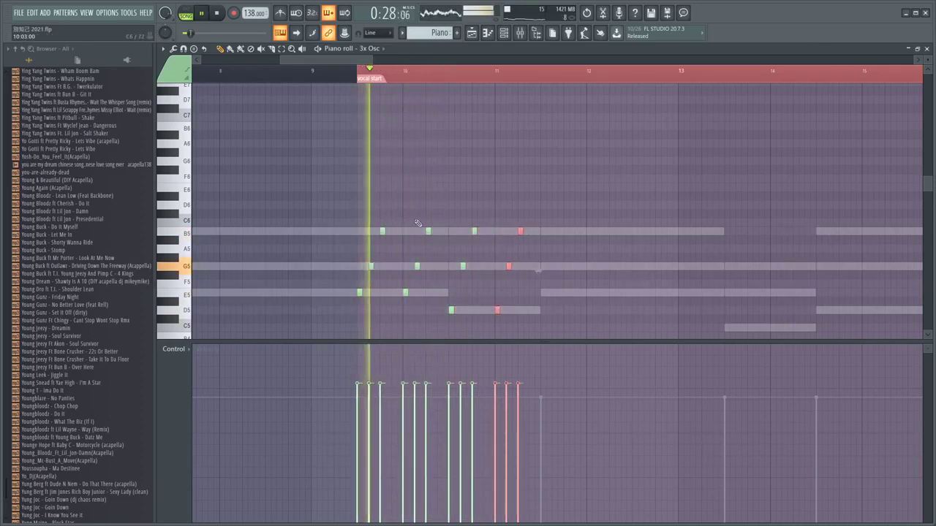
# Step: Copy the E5, G5, B5 group over the following E5 chord at 11:09, 12:01, 12:09 and 13:01
pyautogui.moveTo(405, 209); pyautogui.dragTo(443, 306)
pyautogui.press('space')
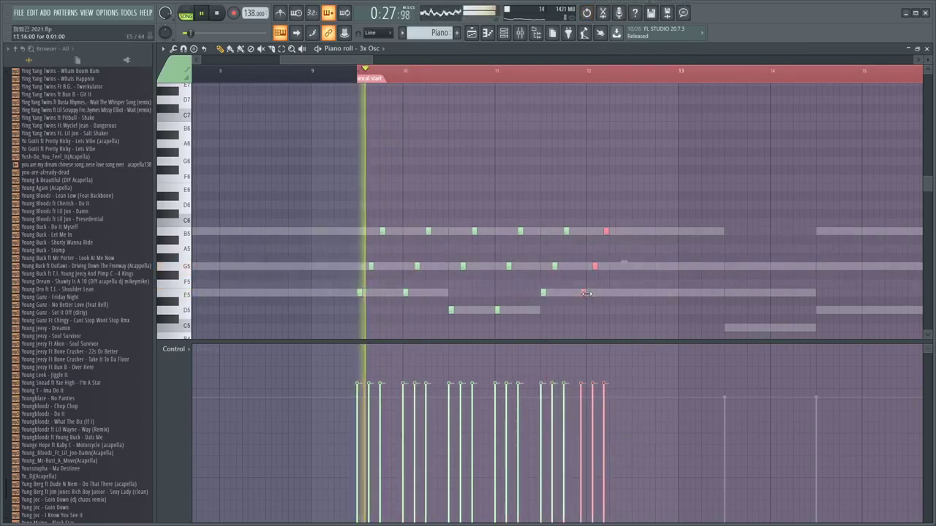
pyautogui.moveTo(584, 294); pyautogui.dragTo(729, 292)
pyautogui.click(680, 294)
# Step: Place a C5, E5, G5 group at 13:09 over the next chord and duplicate it to the start of bar 14
pyautogui.scroll(-1, 681, 294)
pyautogui.hotkey('ctrl', 'd')
pyautogui.keyDown('ctrl'); pyautogui.scroll(-3, 695, 298); pyautogui.keyUp('ctrl')
pyautogui.scroll(-3, 647, 285)
pyautogui.keyDown('ctrl'); pyautogui.scroll(4, 643, 274); pyautogui.keyUp('ctrl')
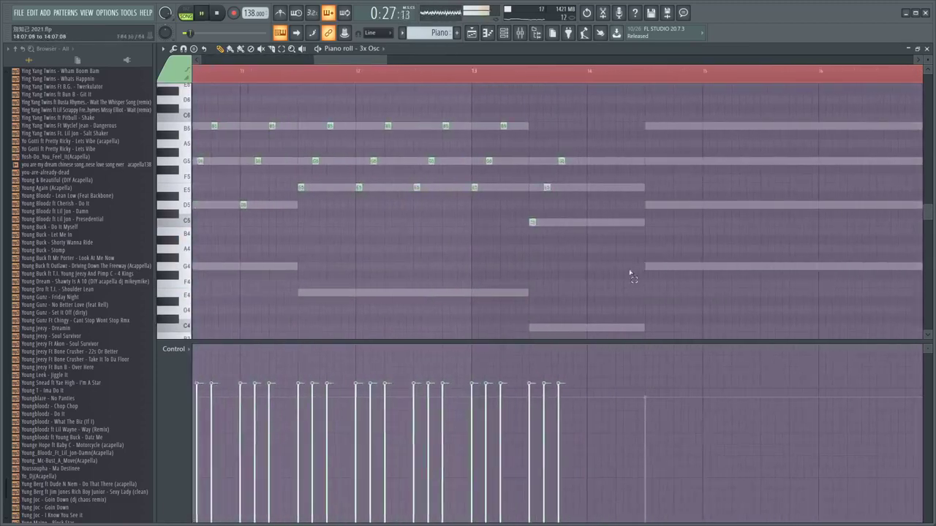
pyautogui.moveTo(630, 275); pyautogui.dragTo(535, 158)
pyautogui.scroll(-2, 591, 223)
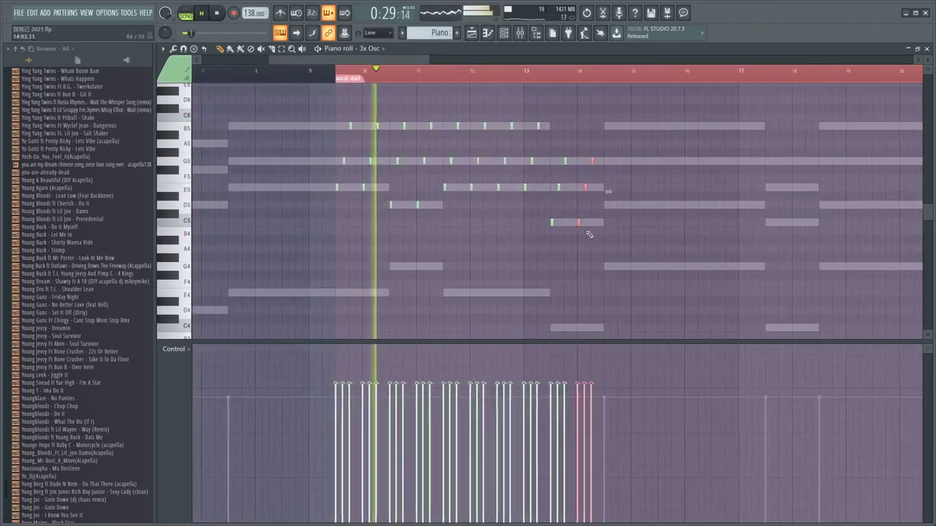
pyautogui.hotkey('ctrl', 'z')
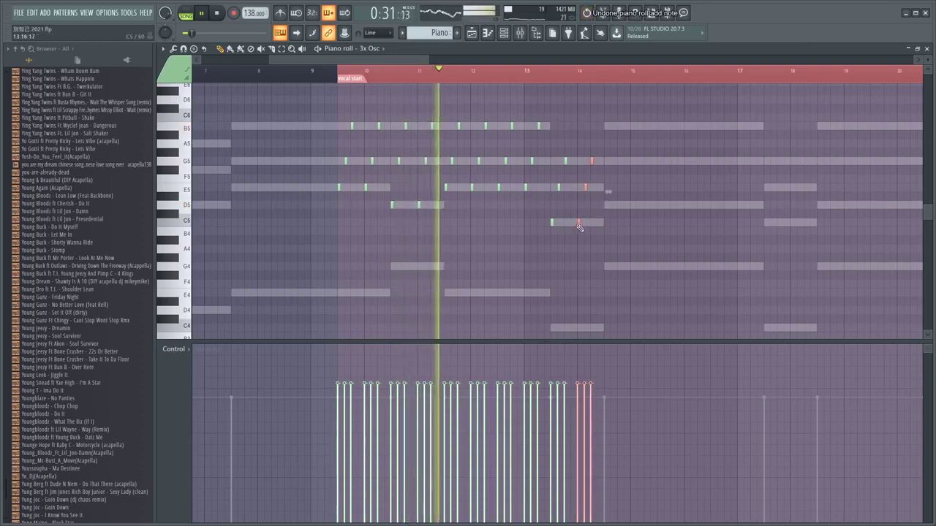
# Step: Copy the group to 14:09, retune it to D5, G5 and B5, and play it back
pyautogui.moveTo(578, 224)
pyautogui.keyDown('shift'); pyautogui.mouseDown()
pyautogui.moveTo(593, 200)
pyautogui.moveTo(606, 208)
pyautogui.mouseUp(); pyautogui.keyUp('shift')
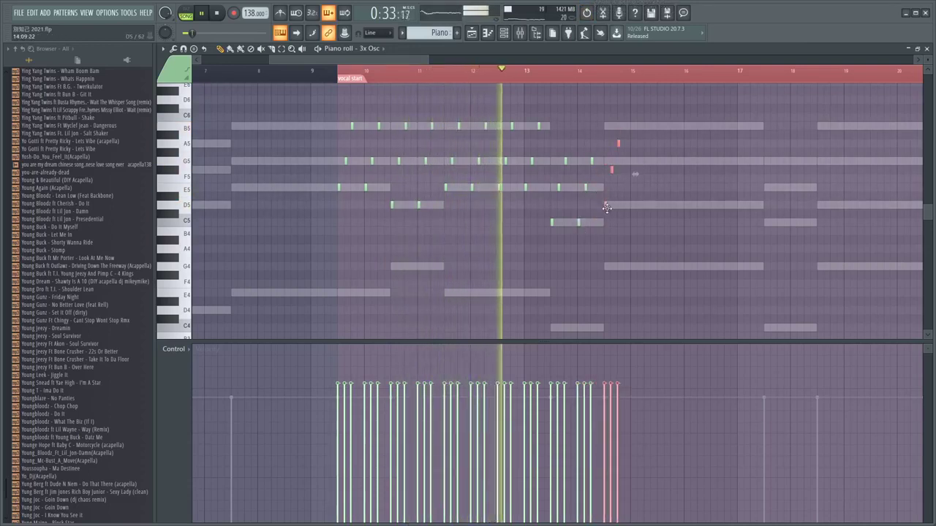
pyautogui.keyDown('ctrl'); pyautogui.click(631, 195); pyautogui.keyUp('ctrl')
pyautogui.moveTo(612, 169); pyautogui.dragTo(620, 126)
pyautogui.press('space')
pyautogui.scroll(-1, 620, 136)
pyautogui.scroll(-3, 620, 137)
pyautogui.press('space')
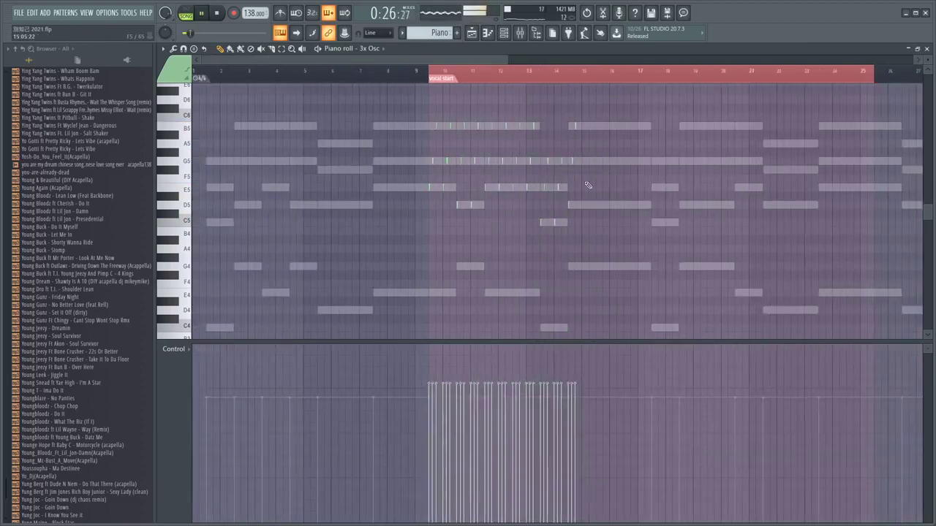
# Step: Repeat the D5, G5, B5 group every half bar from 15:01 to 17:01 along the sustained chord
pyautogui.scroll(4, 587, 183)
pyautogui.keyDown('ctrl'); pyautogui.moveTo(636, 226); pyautogui.dragTo(577, 104); pyautogui.keyUp('ctrl')
pyautogui.keyDown('shift'); pyautogui.moveTo(578, 206); pyautogui.dragTo(637, 205); pyautogui.keyUp('shift')
pyautogui.hotkey('ctrl', 'b')
pyautogui.hotkey('ctrl', 'b')
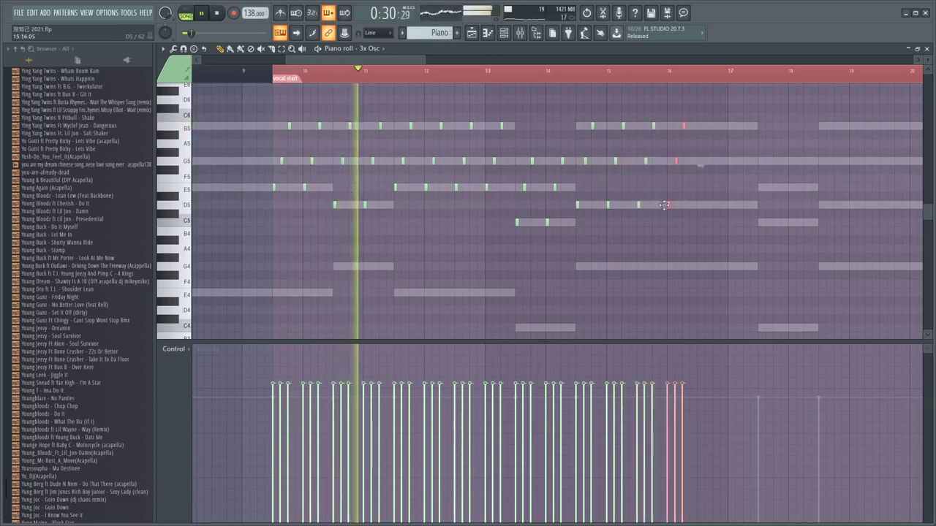
pyautogui.scroll(-3, 616, 207)
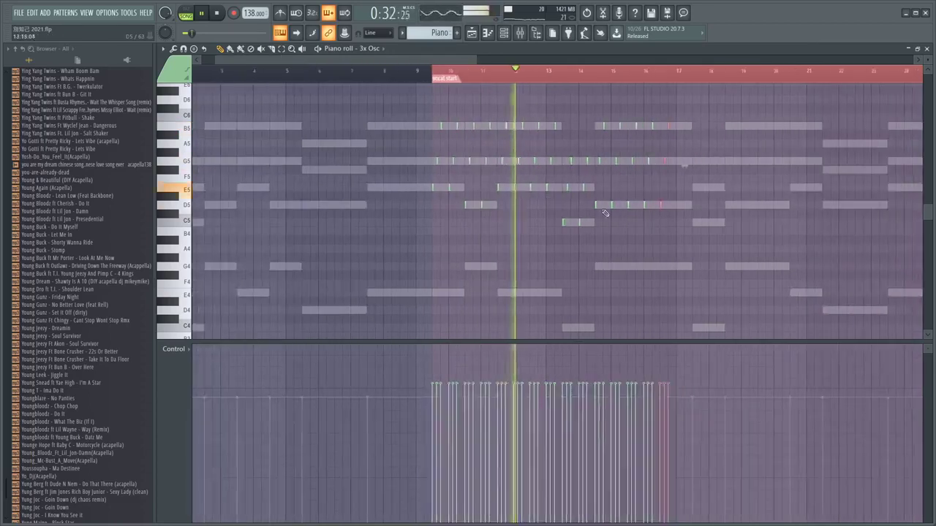
pyautogui.scroll(2, 621, 209)
pyautogui.keyDown('shift'); pyautogui.moveTo(676, 205); pyautogui.dragTo(699, 206); pyautogui.keyUp('shift')
# Step: Copy the group to 17:09, retune it to C5, E5 and G5, and duplicate it to the start of bar 18
pyautogui.hscroll(2, 699, 206)
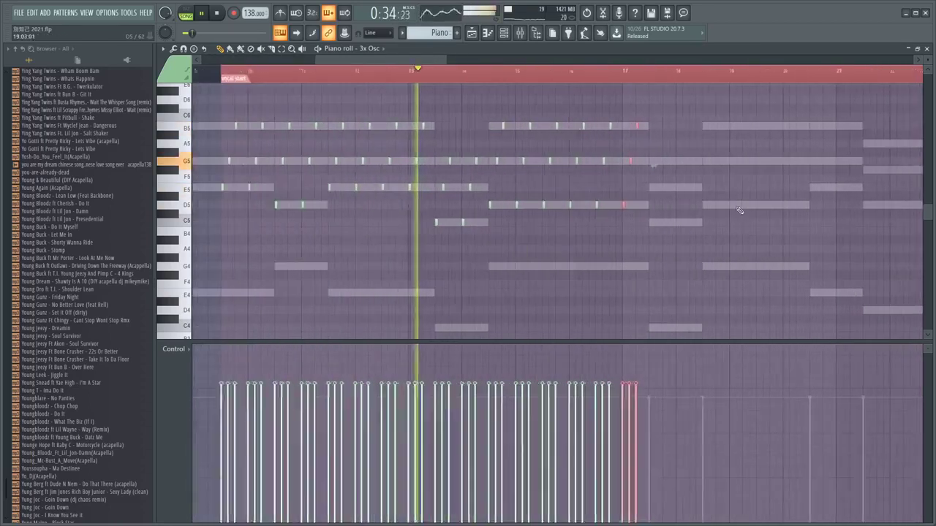
pyautogui.scroll(3, 550, 212)
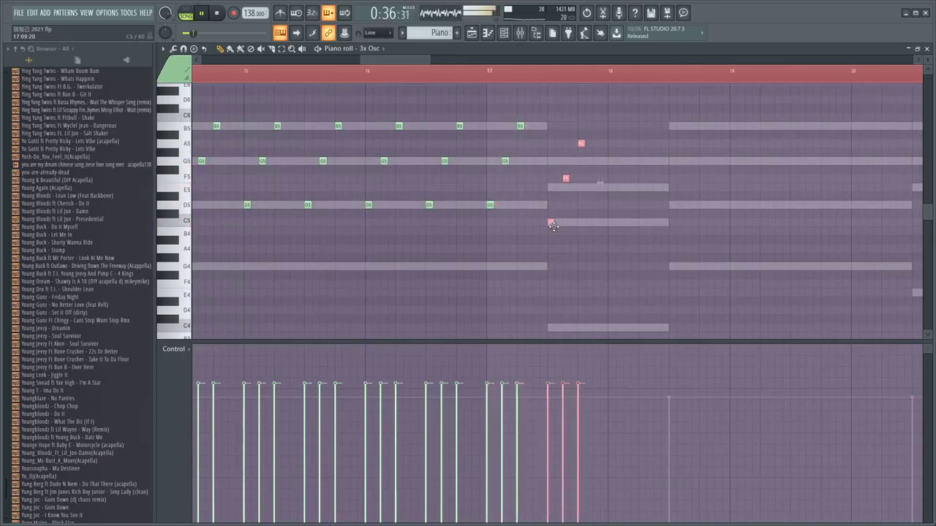
pyautogui.hotkey('ctrl', 'd')
pyautogui.moveTo(565, 178); pyautogui.dragTo(566, 187)
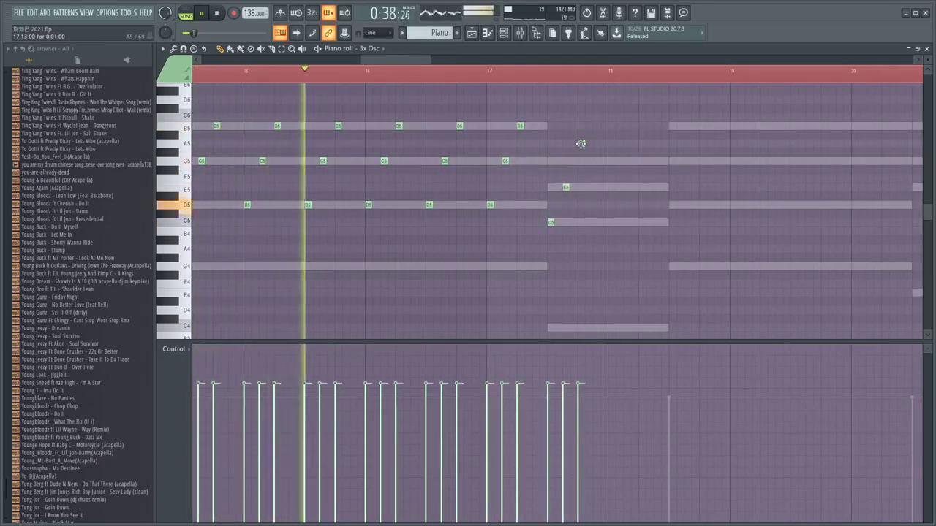
pyautogui.moveTo(581, 143); pyautogui.dragTo(581, 161)
pyautogui.moveTo(620, 253); pyautogui.dragTo(547, 147)
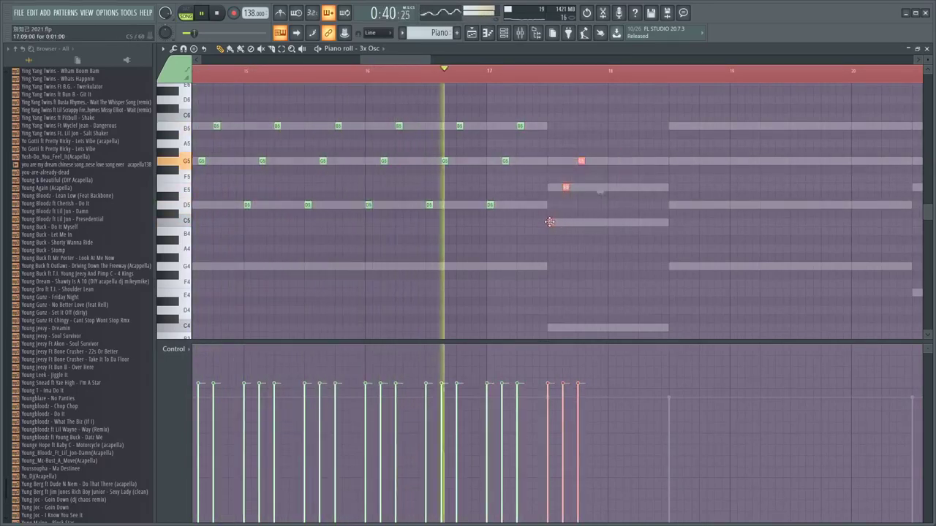
pyautogui.hotkey('ctrl', 'b')
# Step: Fill the next chords with D5, G5, B5 groups from 18:09 to 20:01 and E5, G5, B5 groups at 20:09 and 21:01
pyautogui.scroll(-4, 577, 198)
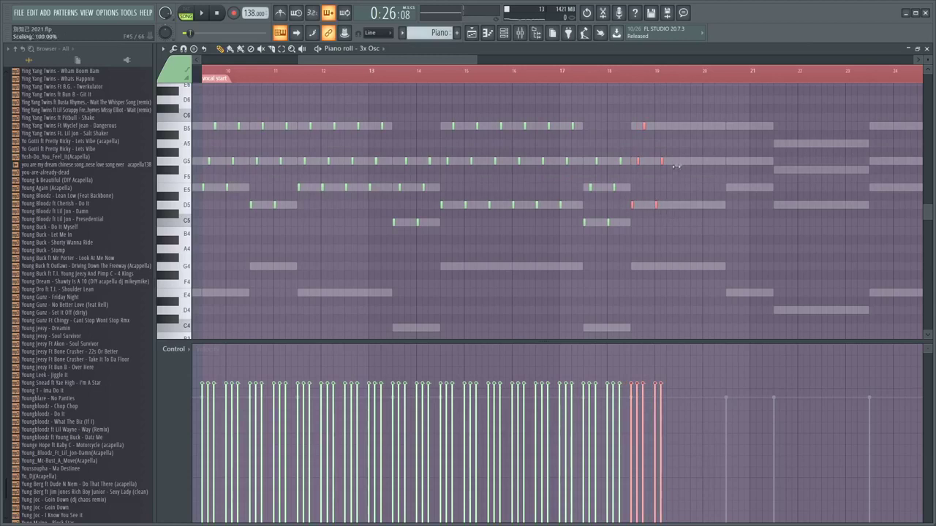
pyautogui.moveTo(705, 244); pyautogui.dragTo(654, 134)
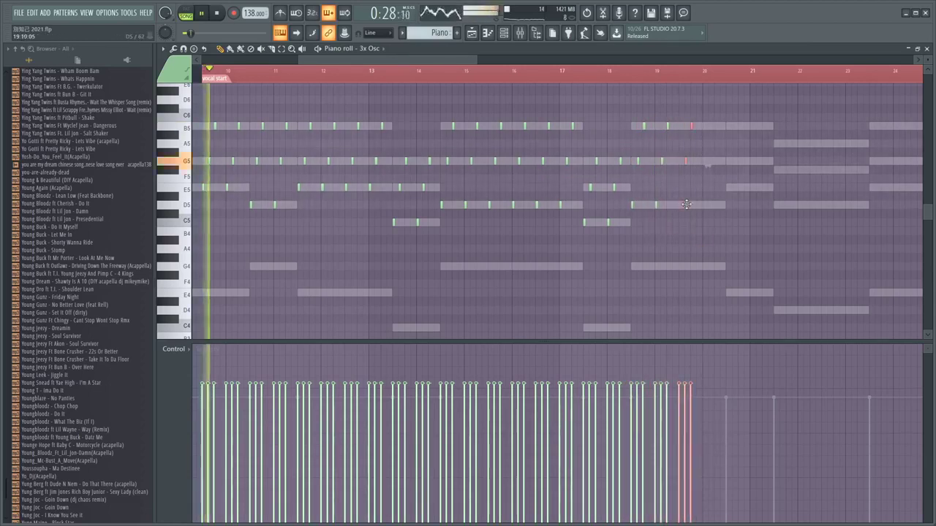
pyautogui.keyDown('shift'); pyautogui.moveTo(687, 205); pyautogui.dragTo(709, 205); pyautogui.keyUp('shift')
pyautogui.keyDown('shift'); pyautogui.moveTo(709, 162); pyautogui.dragTo(733, 160); pyautogui.keyUp('shift')
pyautogui.moveTo(739, 108)
pyautogui.mouseDown()
pyautogui.moveTo(710, 210)
pyautogui.moveTo(710, 198)
pyautogui.mouseUp()
# Step: Place a D5, F#5, A5 group at 21:09 and repeat it every half bar up to 23:01
pyautogui.scroll(1, 758, 158)
pyautogui.keyDown('ctrl'); pyautogui.scroll(1, 759, 158); pyautogui.keyUp('ctrl')
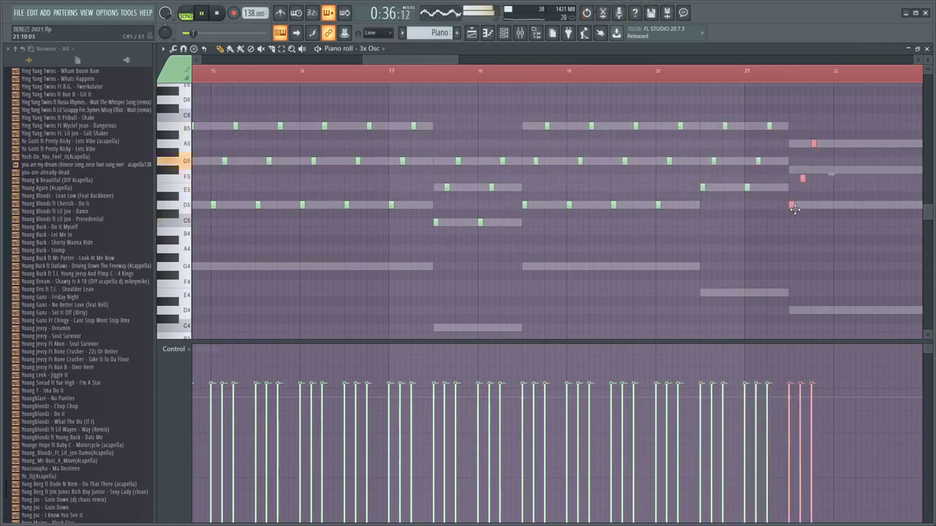
pyautogui.keyDown('ctrl'); pyautogui.scroll(2, 800, 179); pyautogui.keyUp('ctrl')
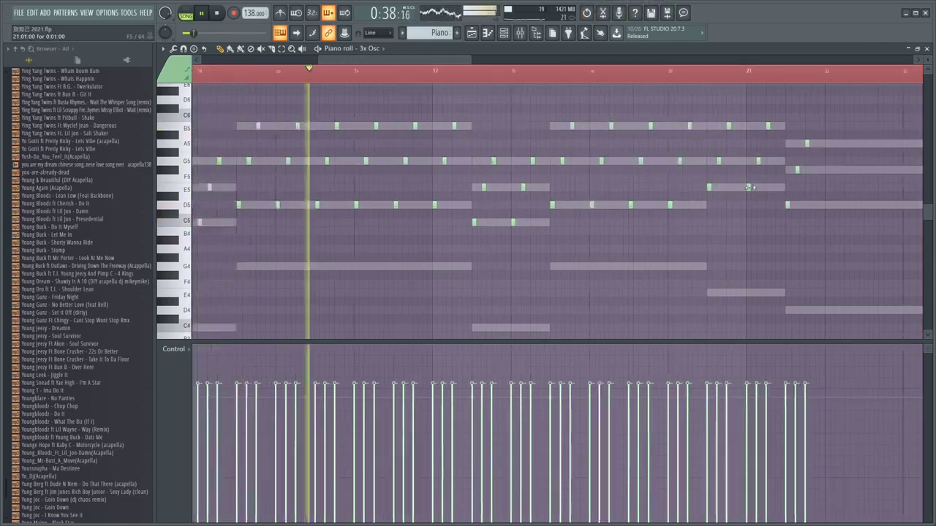
pyautogui.moveTo(820, 225); pyautogui.dragTo(742, 144)
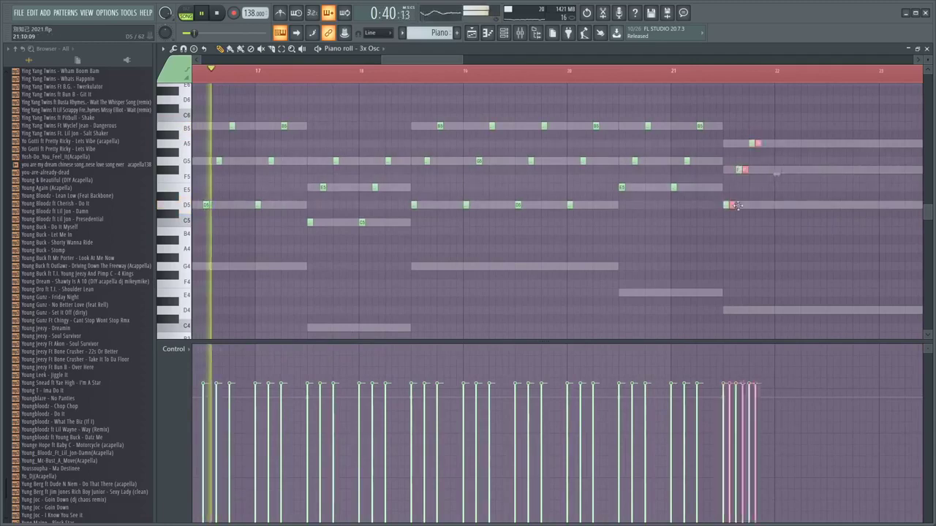
pyautogui.keyDown('ctrl'); pyautogui.scroll(-2, 772, 216); pyautogui.keyUp('ctrl')
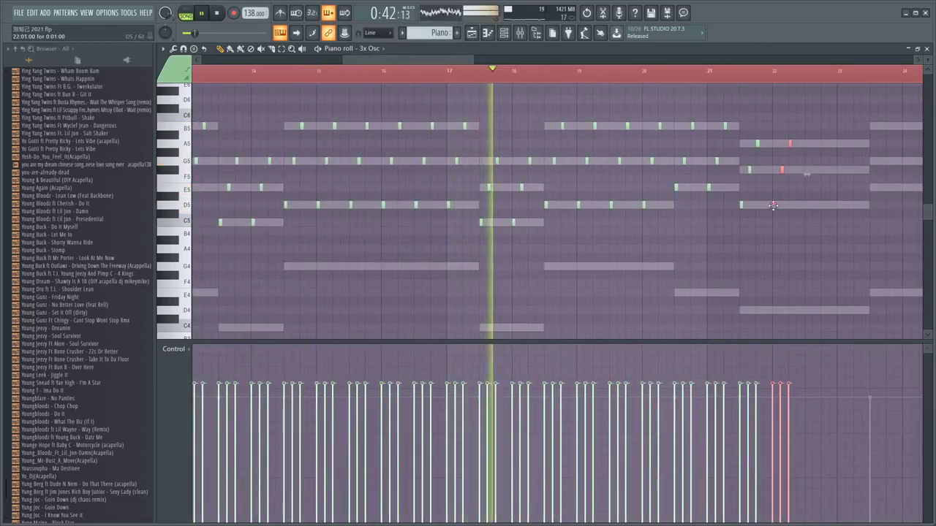
pyautogui.keyDown('shift'); pyautogui.moveTo(773, 205); pyautogui.dragTo(807, 204); pyautogui.keyUp('shift')
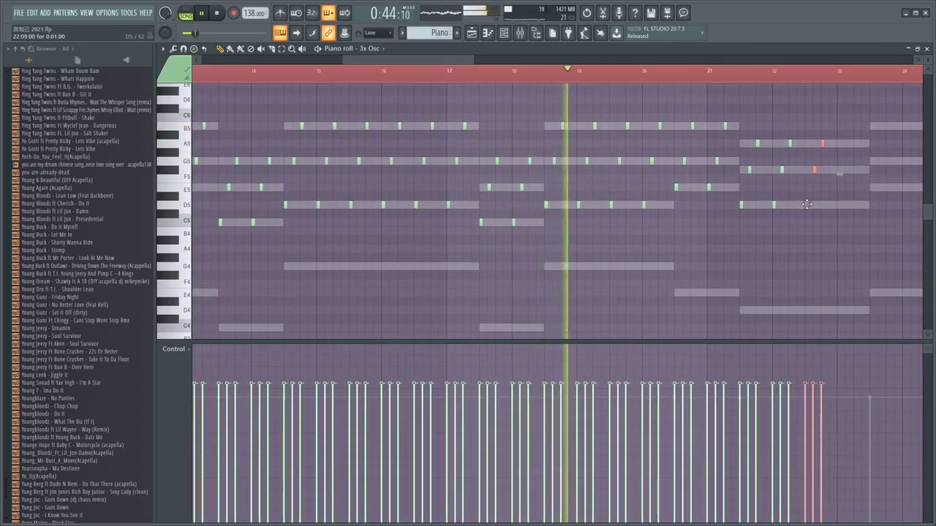
pyautogui.keyDown('shift'); pyautogui.moveTo(805, 210); pyautogui.dragTo(844, 188); pyautogui.keyUp('shift')
# Step: Add an E5, G5, B5 group at 23:09 and repeat it every half bar up to 25:01
pyautogui.keyDown('ctrl'); pyautogui.scroll(-2, 819, 211); pyautogui.keyUp('ctrl')
pyautogui.keyDown('ctrl'); pyautogui.scroll(1, 827, 211); pyautogui.keyUp('ctrl')
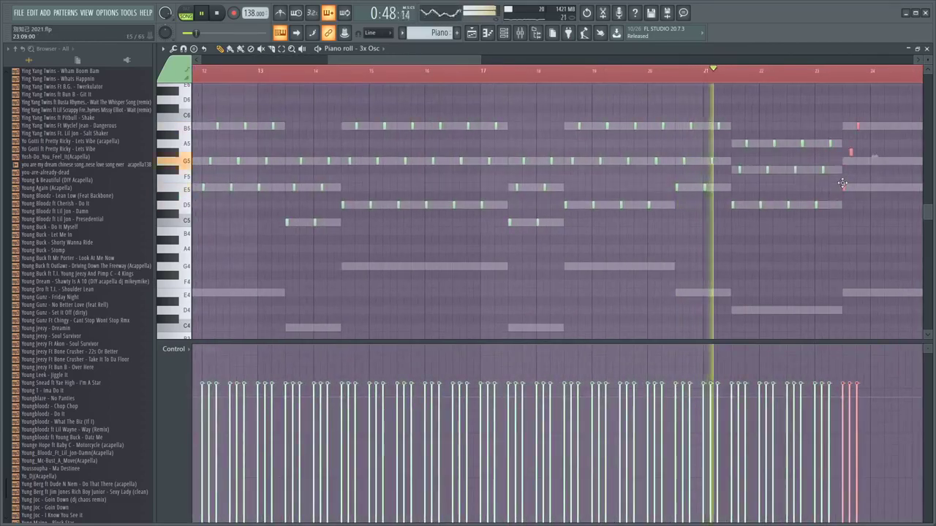
pyautogui.keyDown('ctrl'); pyautogui.click(887, 198); pyautogui.keyUp('ctrl')
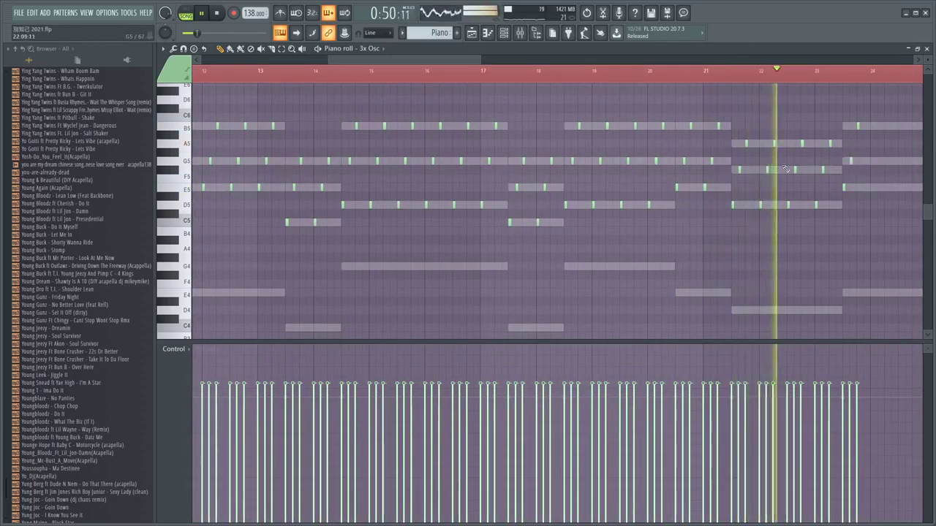
pyautogui.scroll(2, 844, 150)
pyautogui.moveTo(854, 208); pyautogui.dragTo(752, 116)
pyautogui.keyDown('shift'); pyautogui.moveTo(750, 188); pyautogui.dragTo(795, 190); pyautogui.keyUp('shift')
pyautogui.press('space')
pyautogui.scroll(2, 840, 189)
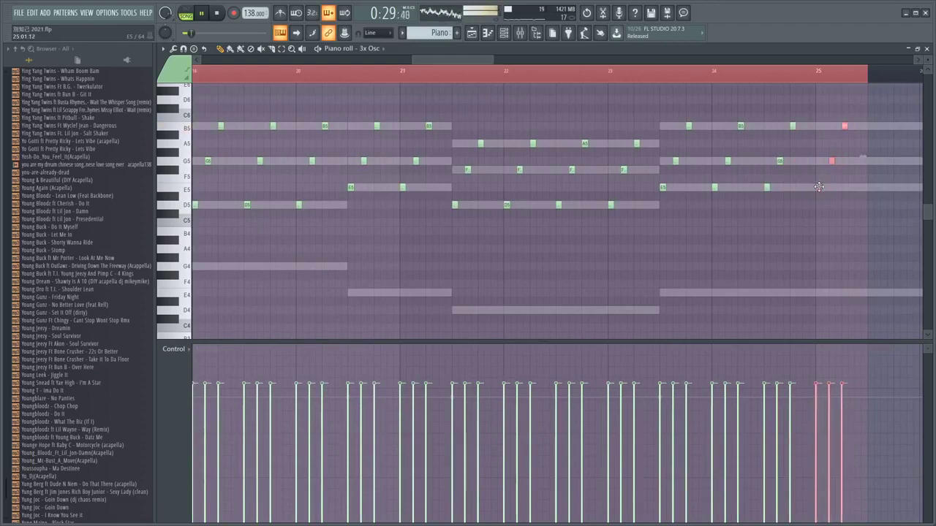
# Step: Select all the arpeggio notes and transpose them into octave 6, auditioning them an octave higher first
pyautogui.scroll(-4, 746, 180)
pyautogui.hotkey('ctrl', 'a')
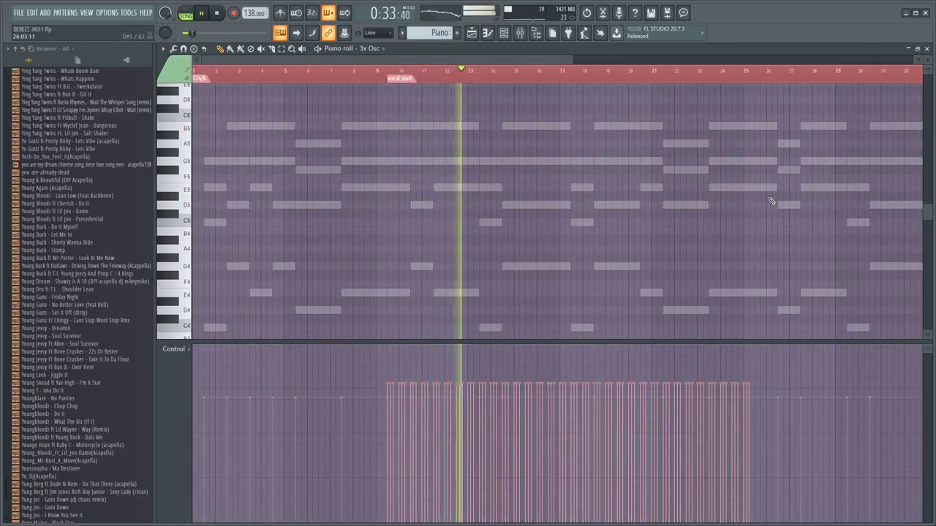
pyautogui.scroll(3, 770, 201)
pyautogui.scroll(2, 591, 190)
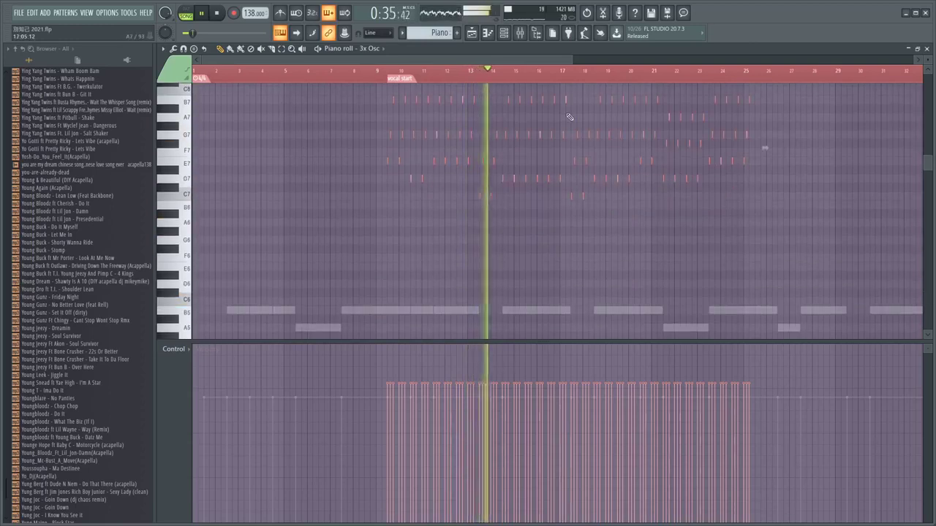
pyautogui.hotkey('ctrl', 'Down')
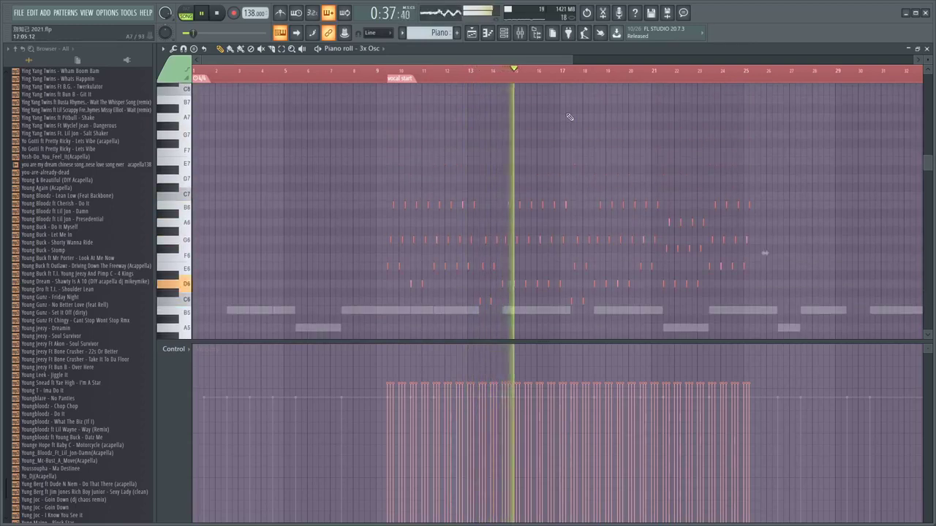
pyautogui.press('space')
# Step: Transfer the selected arpeggio notes into a new pattern and deselect them
pyautogui.click(456, 34)
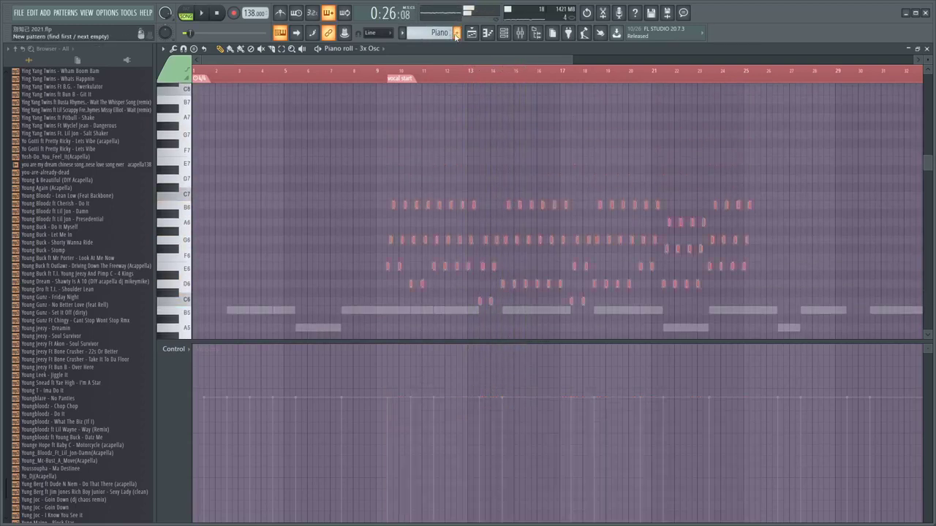
pyautogui.press('Return')
pyautogui.hotkey('ctrl', 'v')
pyautogui.hotkey('ctrl', 'd')
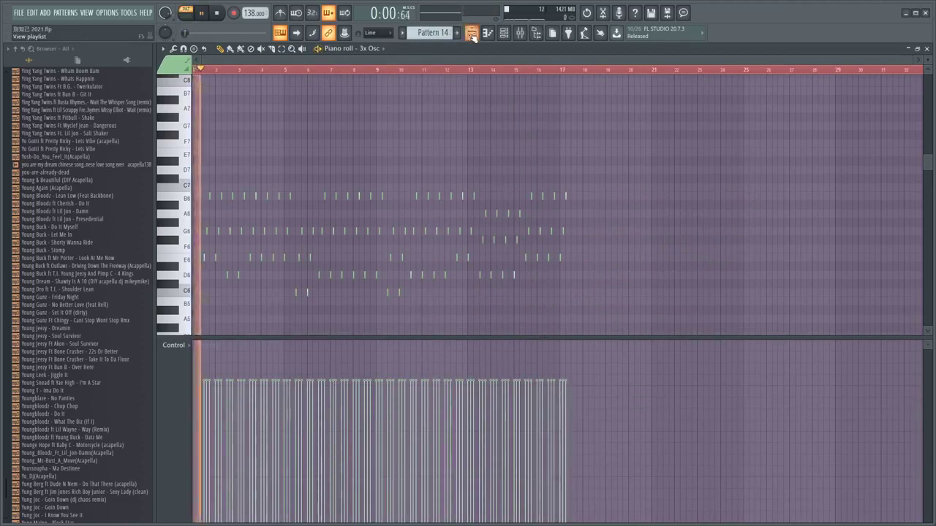
# Step: Place the new arpeggio pattern on Track 3 of the playlist, starting at bar 17
pyautogui.press('F5')
pyautogui.keyDown('ctrl'); pyautogui.scroll(3, 415, 113); pyautogui.keyUp('ctrl')
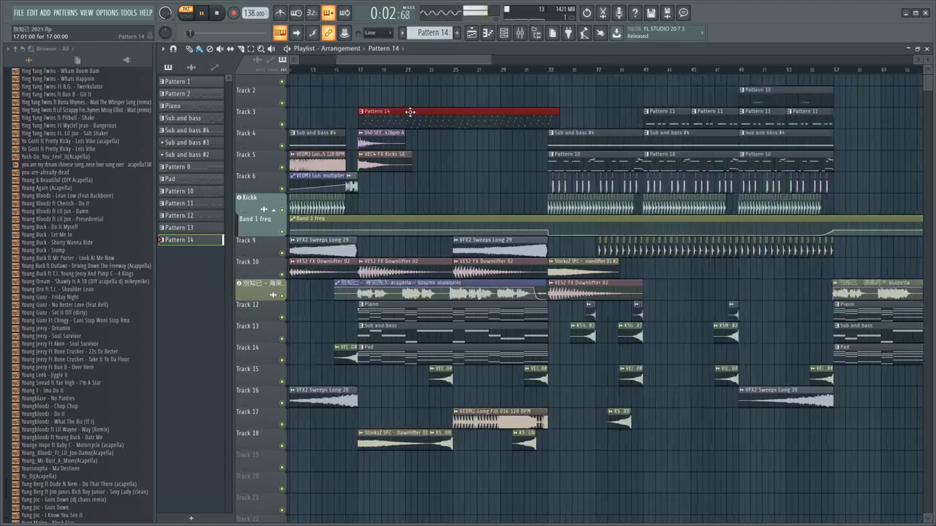
# Step: Play the song from bar 17 and shift the arpeggio clip on Track 3 to start half a bar before bar 17
pyautogui.keyDown('ctrl'); pyautogui.scroll(4, 363, 112); pyautogui.keyUp('ctrl')
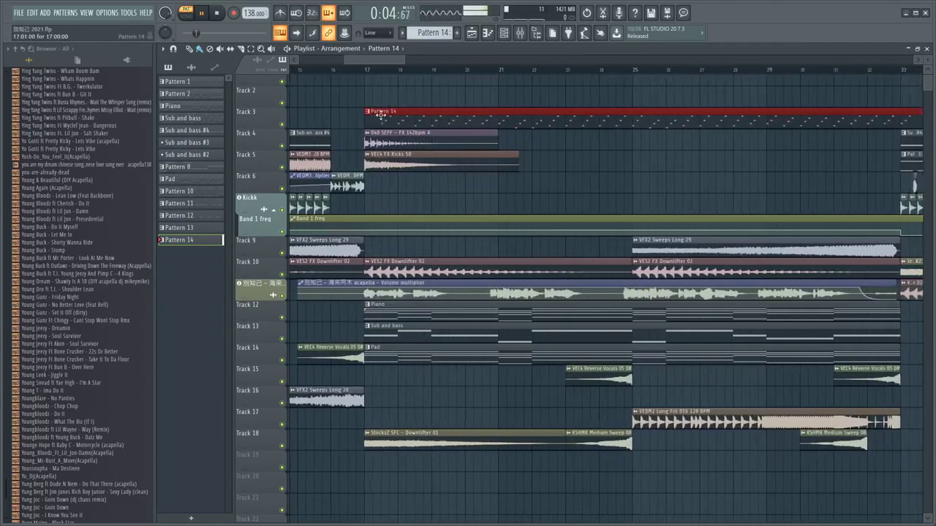
pyautogui.keyDown('ctrl'); pyautogui.scroll(-3, 362, 103); pyautogui.keyUp('ctrl')
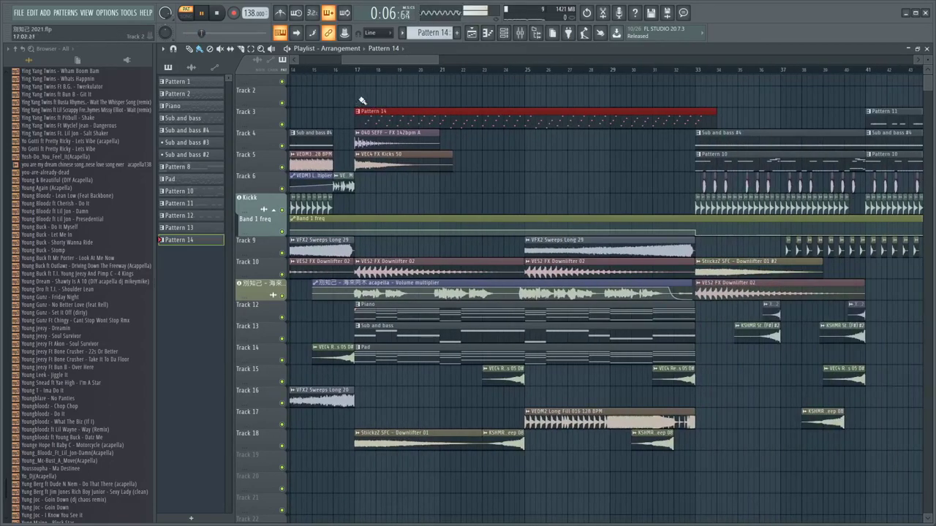
pyautogui.click(352, 69)
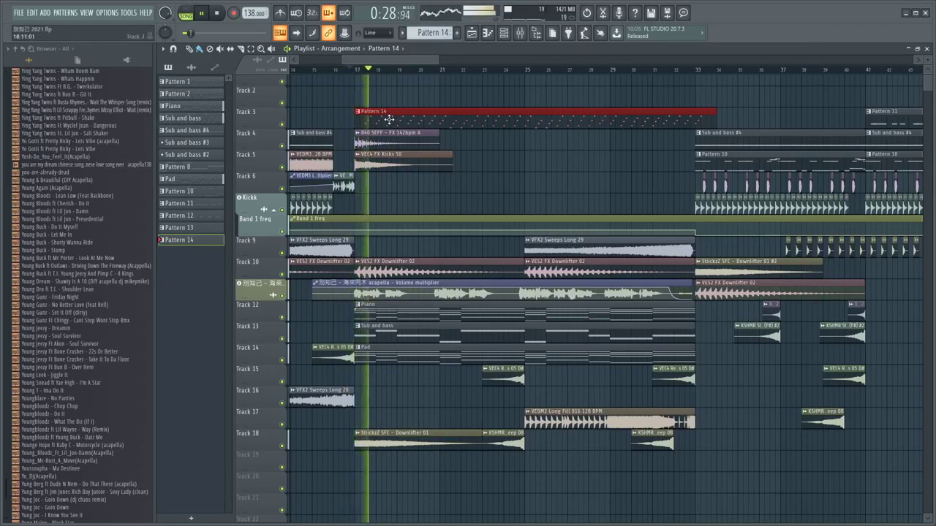
pyautogui.keyDown('ctrl'); pyautogui.scroll(5, 373, 92); pyautogui.keyUp('ctrl')
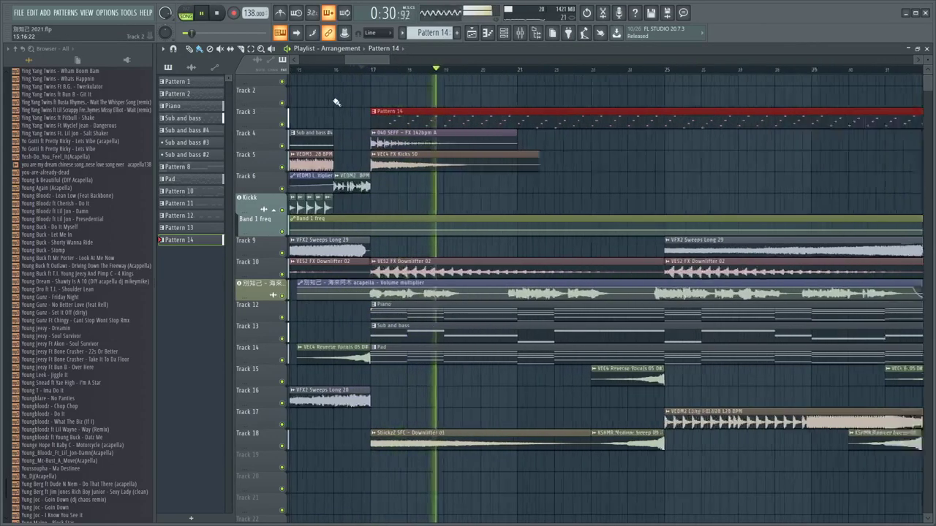
pyautogui.press('space')
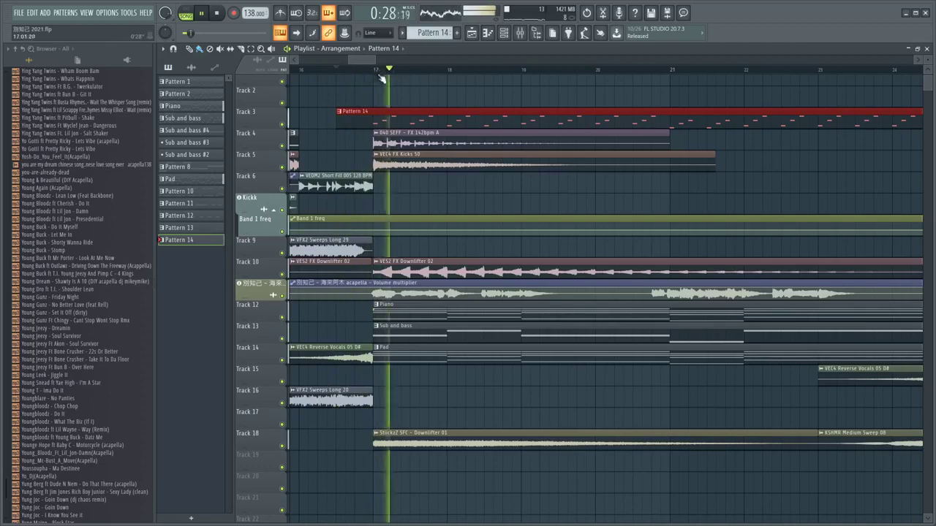
# Step: Route the 3x Osc channel to mixer track 26 and transpose all its arpeggio notes up one octave into octave 7
pyautogui.click(520, 33)
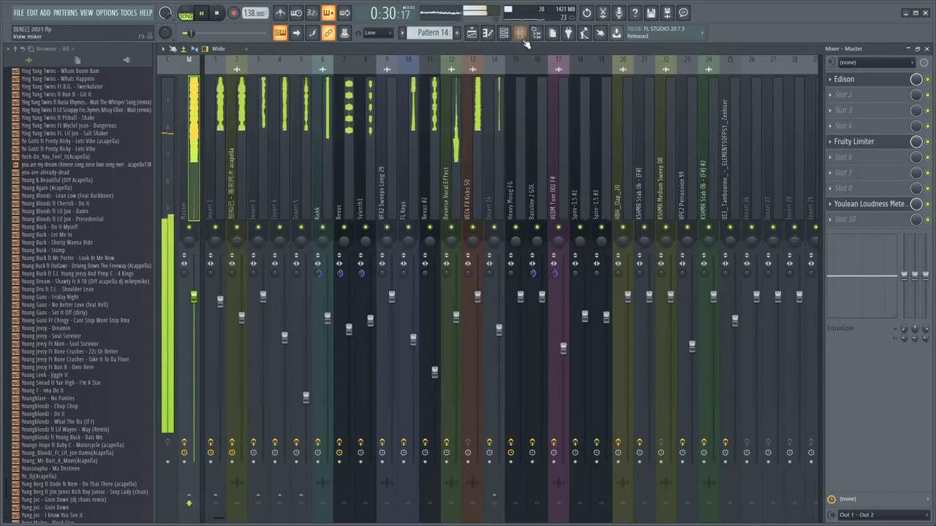
pyautogui.click(505, 33)
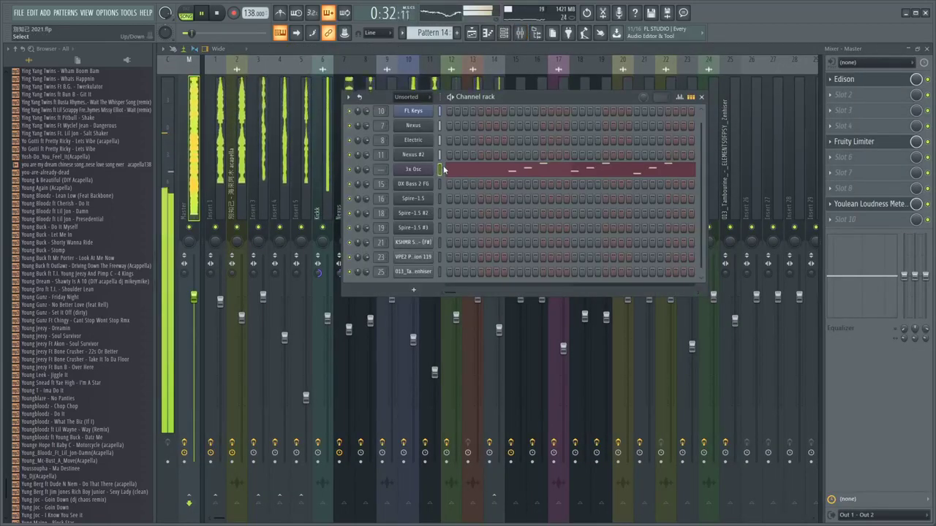
pyautogui.hotkey('ctrl', 'l')
pyautogui.click(495, 35)
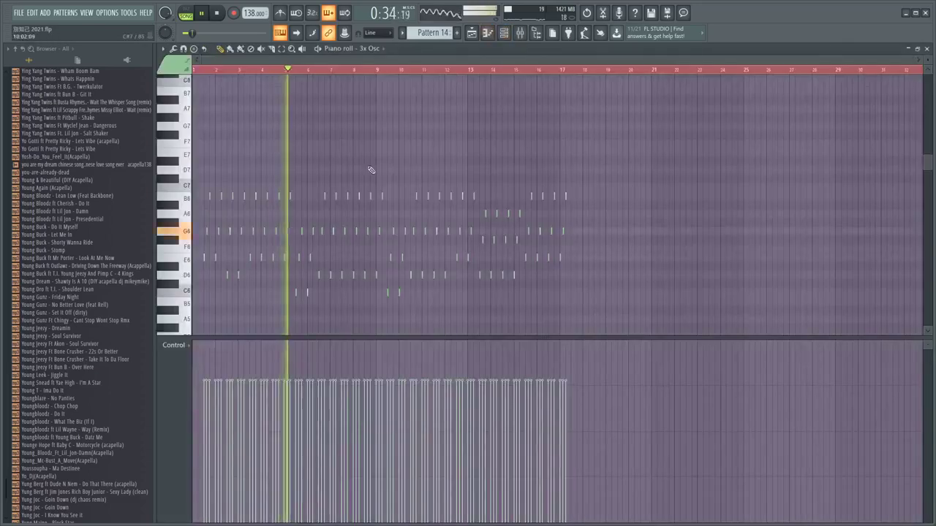
pyautogui.hotkey('ctrl', 'a')
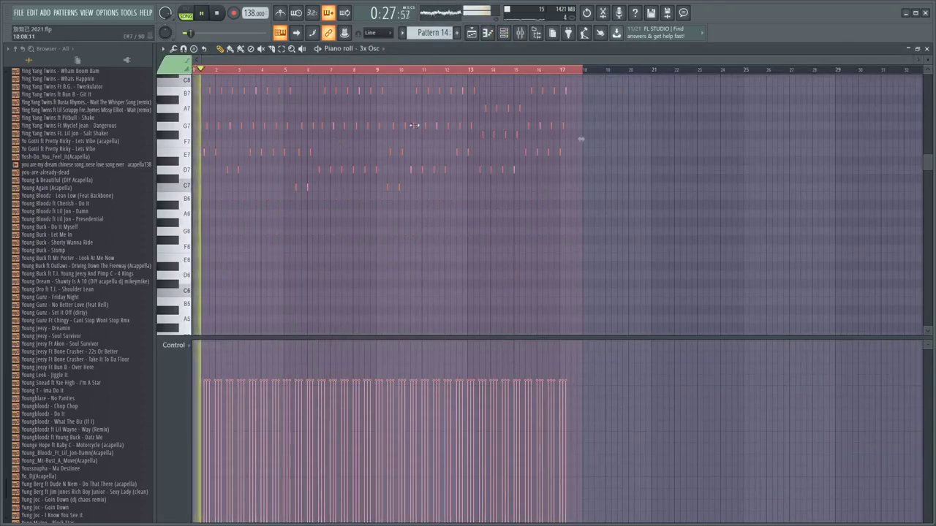
# Step: Lower the 3x Osc mixer track's volume to about 71% and load Fruity Reeverb 2 into its effect slot 6
pyautogui.click(520, 33)
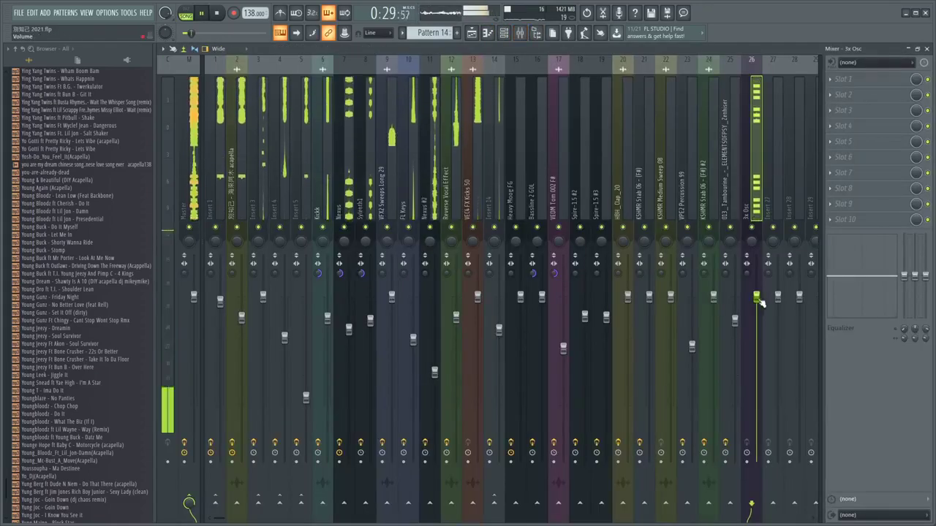
pyautogui.moveTo(760, 303); pyautogui.dragTo(760, 335)
pyautogui.click(852, 159)
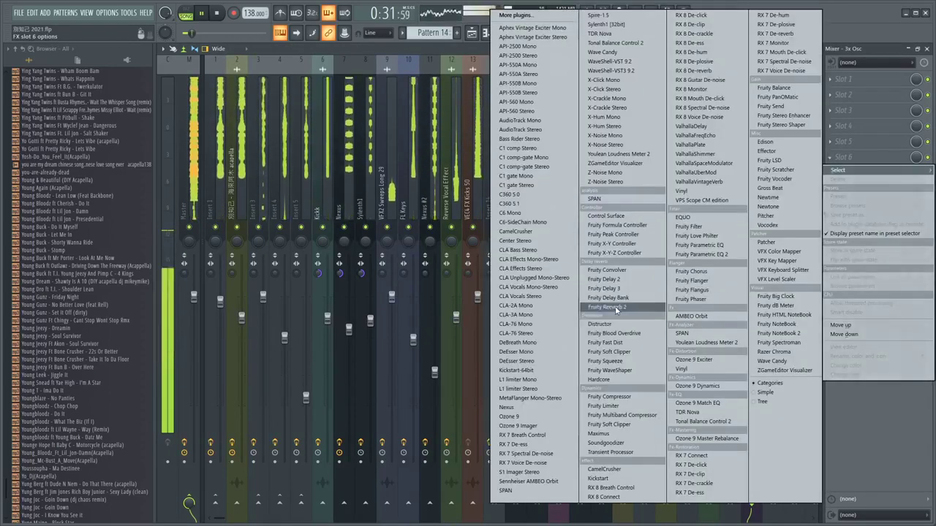
pyautogui.click(644, 309)
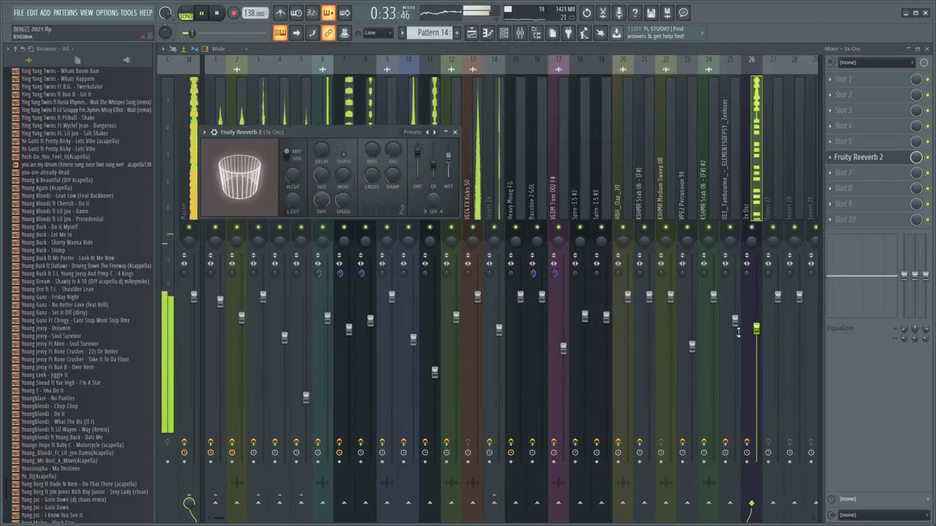
pyautogui.moveTo(756, 329); pyautogui.dragTo(756, 351)
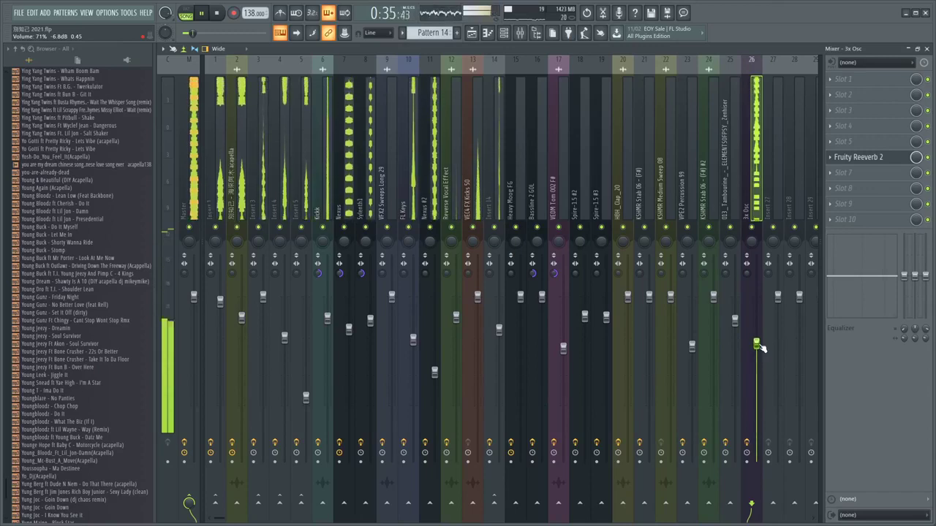
# Step: Play the playlist arrangement from bar 25 to check how the arpeggio sits with the piano and vocals
pyautogui.click(478, 38)
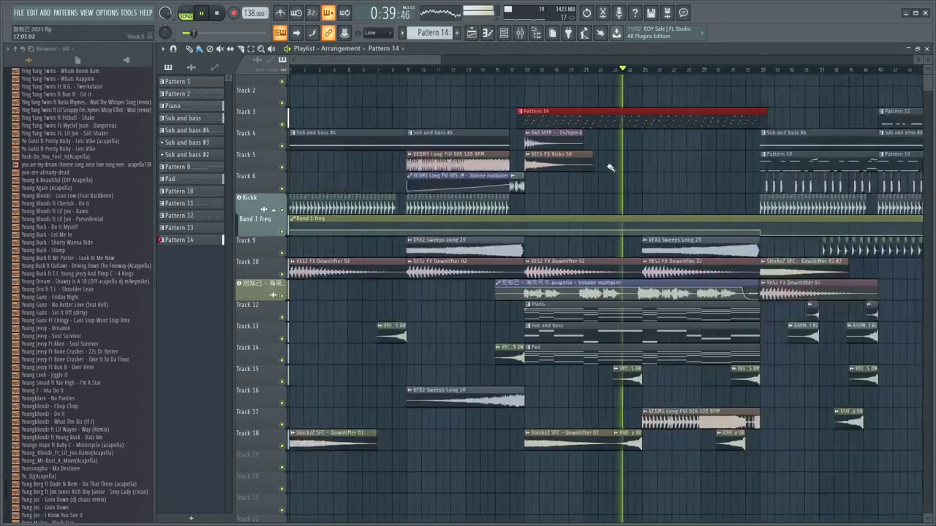
pyautogui.scroll(4, 720, 146)
pyautogui.scroll(4, 555, 159)
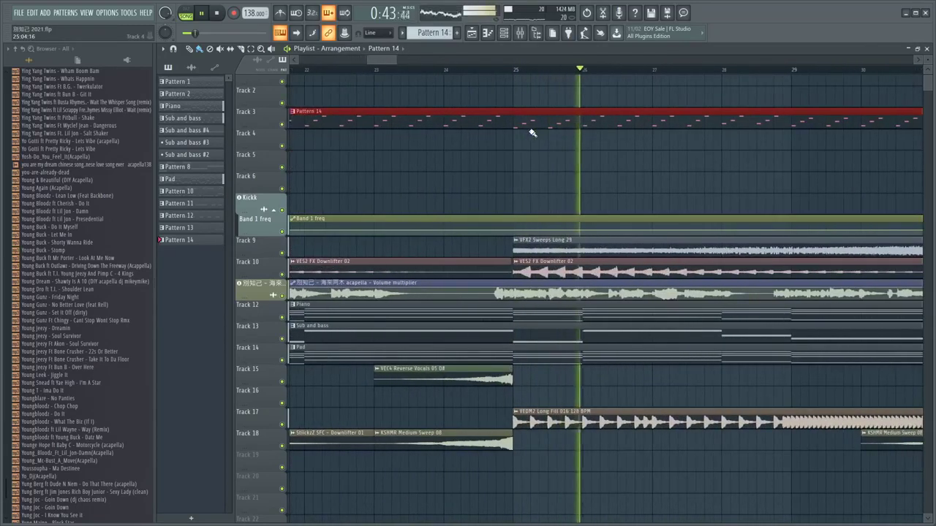
pyautogui.press('space')
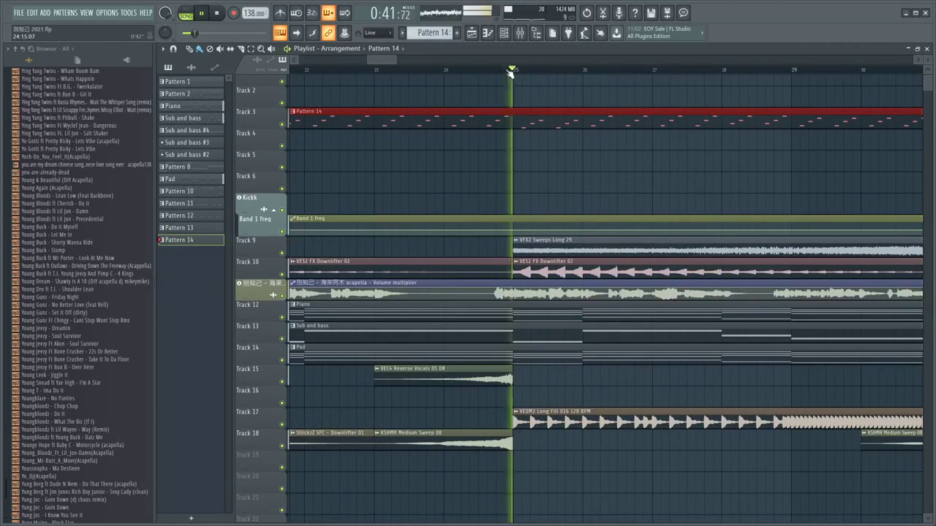
pyautogui.scroll(-5, 536, 96)
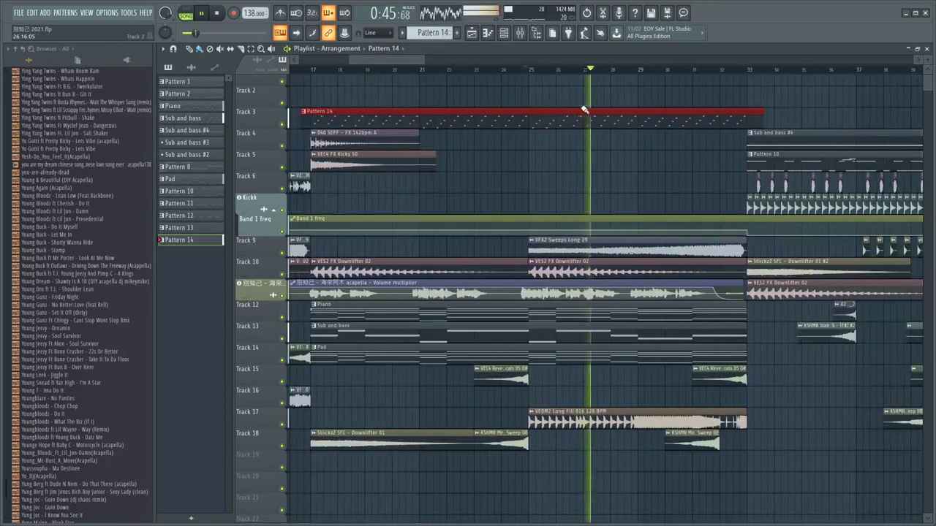
# Step: Trim the arpeggio clip on Track 3 to start at bar 17 and shorten it to a length of 15:02:00
pyautogui.scroll(4, 330, 119)
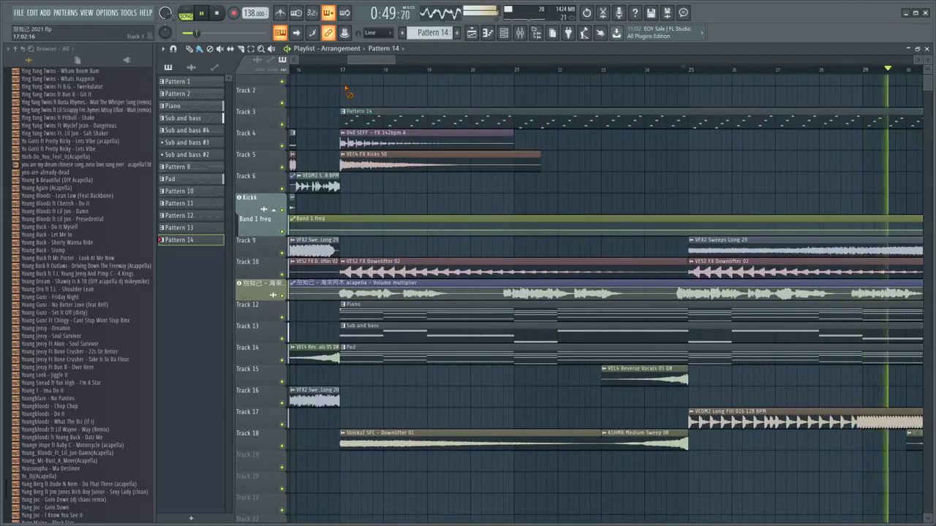
pyautogui.scroll(-5, 394, 109)
pyautogui.scroll(3, 644, 118)
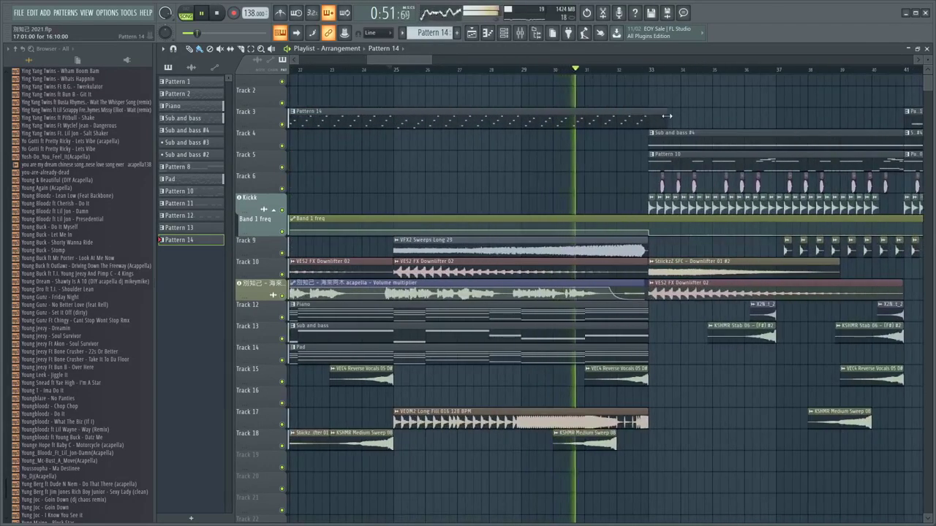
pyautogui.moveTo(667, 116); pyautogui.dragTo(633, 118)
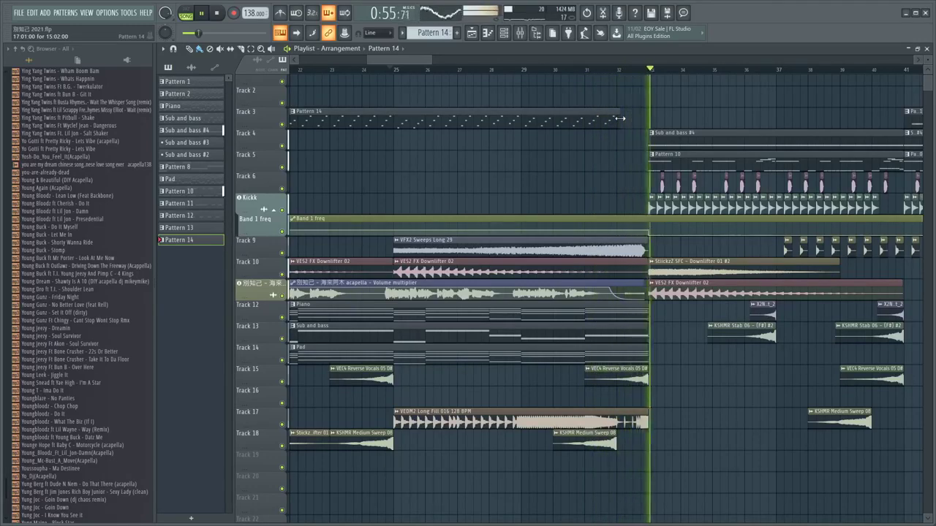
# Step: Listen to the arrangement from bar 33 onward while looking over the clips in the section that follows the arpeggio
pyautogui.scroll(-3, 618, 118)
pyautogui.scroll(-1, 618, 119)
pyautogui.moveTo(460, 61); pyautogui.dragTo(480, 61)
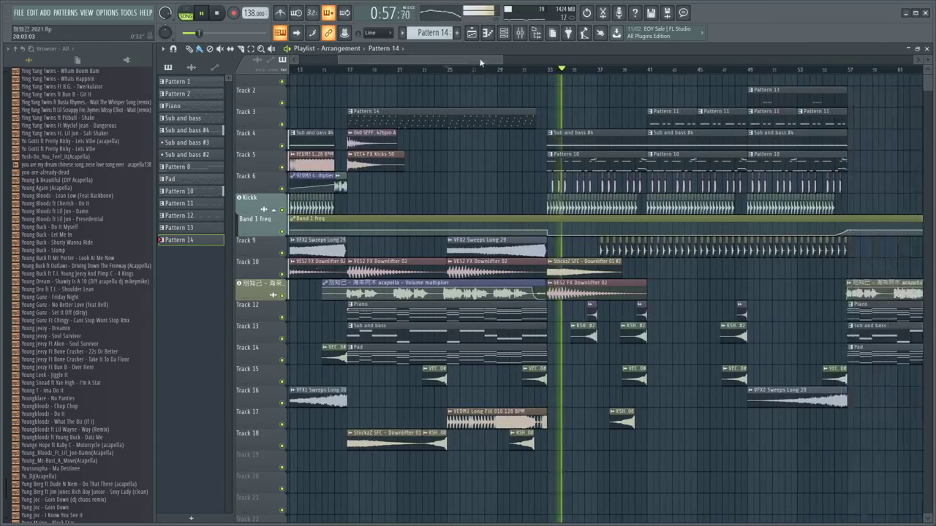
pyautogui.scroll(3, 560, 94)
pyautogui.scroll(1, 562, 94)
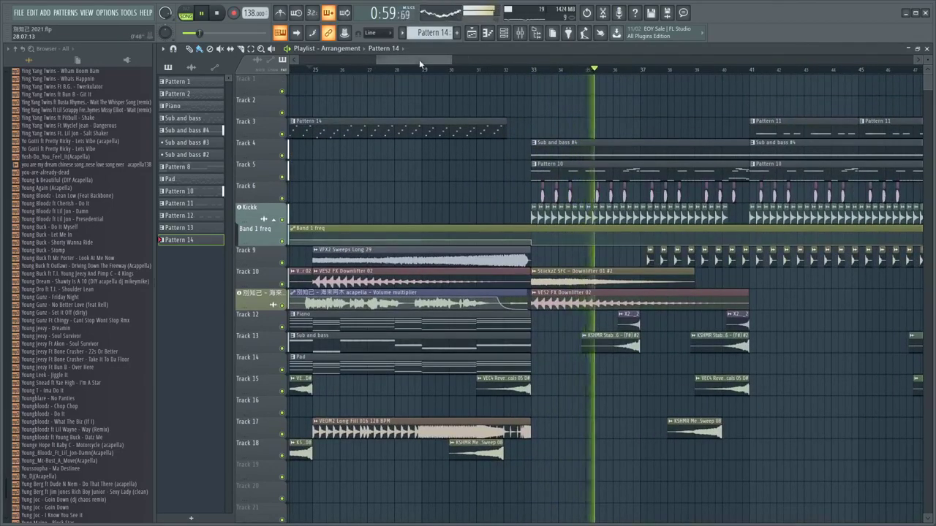
pyautogui.moveTo(419, 61); pyautogui.dragTo(438, 61)
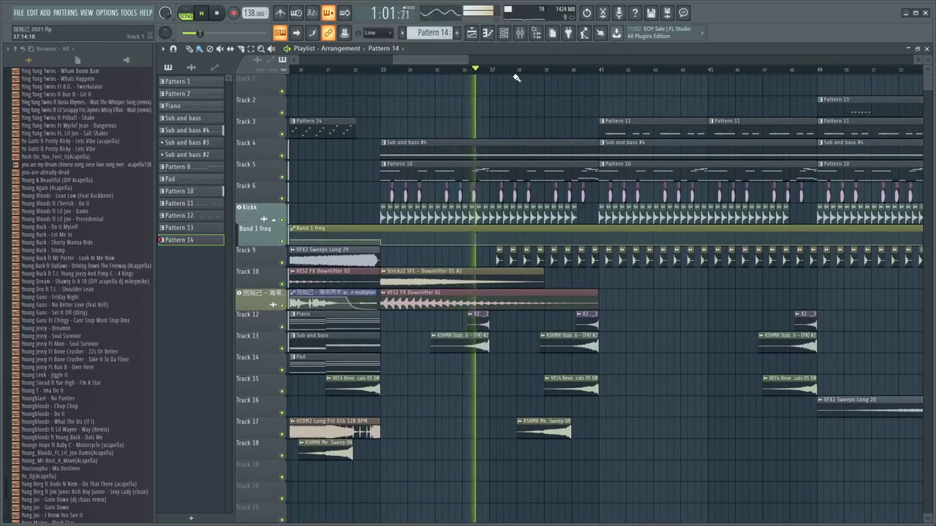
pyautogui.moveTo(447, 59); pyautogui.dragTo(456, 59)
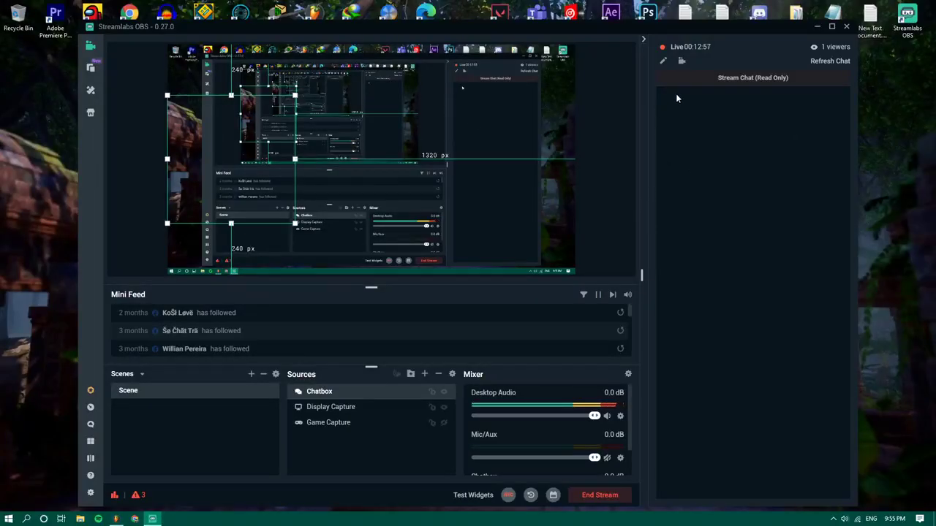
# Step: Check the live stream's privacy, title and description in its stream info and close it without editing
pyautogui.click(663, 62)
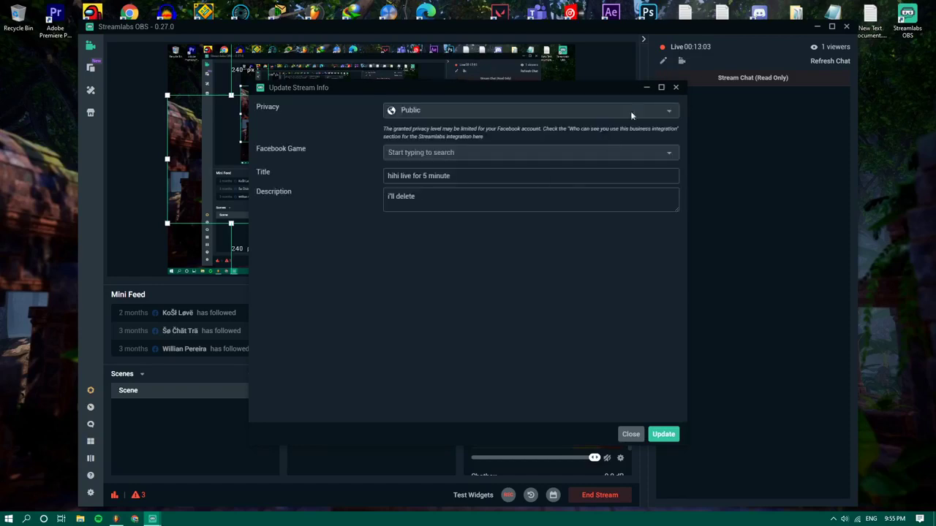
pyautogui.click(674, 87)
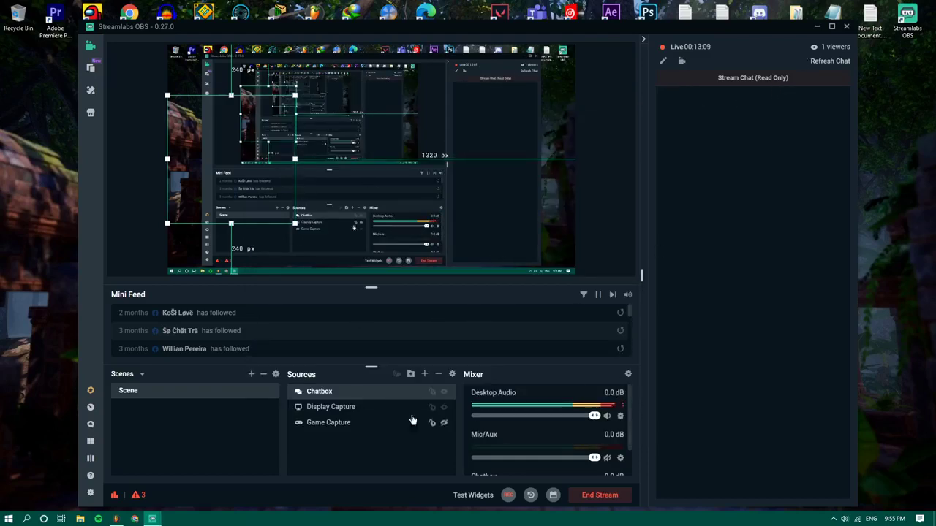
# Step: Enable a custom frame rate in the Chatbox source's settings and save them
pyautogui.click(345, 424)
pyautogui.click(335, 393)
pyautogui.click(231, 179)
pyautogui.doubleClick(345, 393)
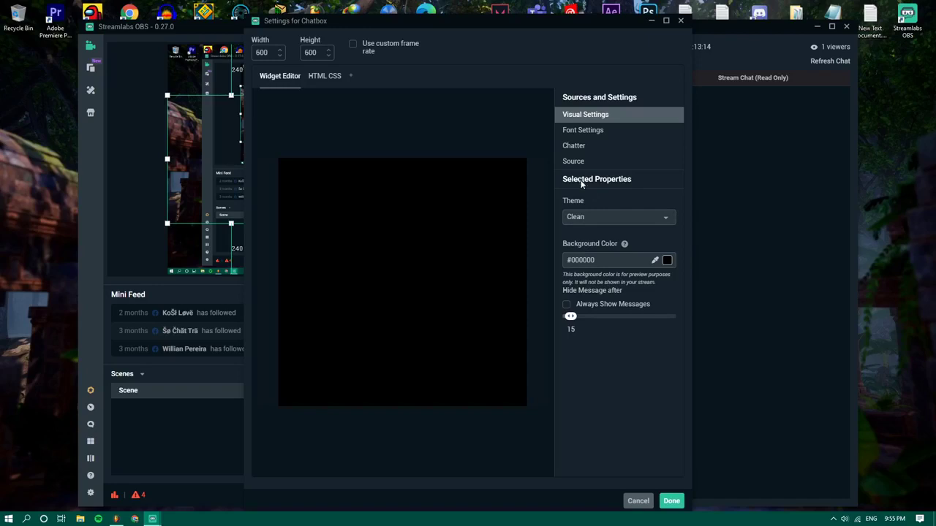
pyautogui.click(585, 130)
pyautogui.click(594, 117)
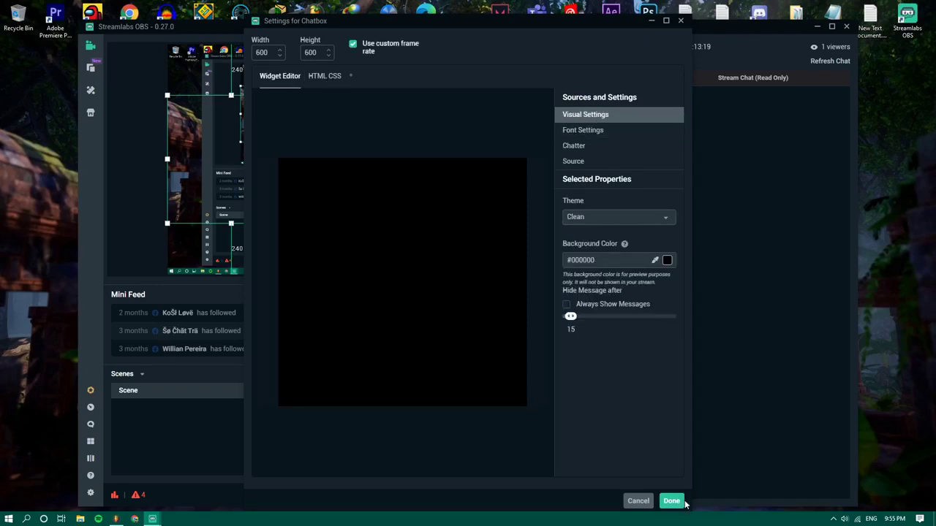
pyautogui.click(671, 501)
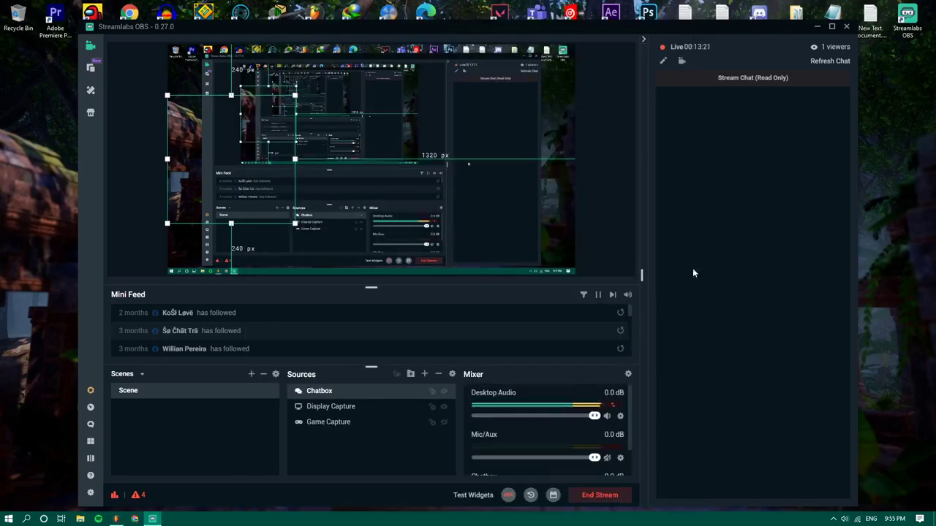
# Step: Check the Game Capture, Display Capture and Chatbox sources one by one and minimize the streaming window
pyautogui.click(340, 424)
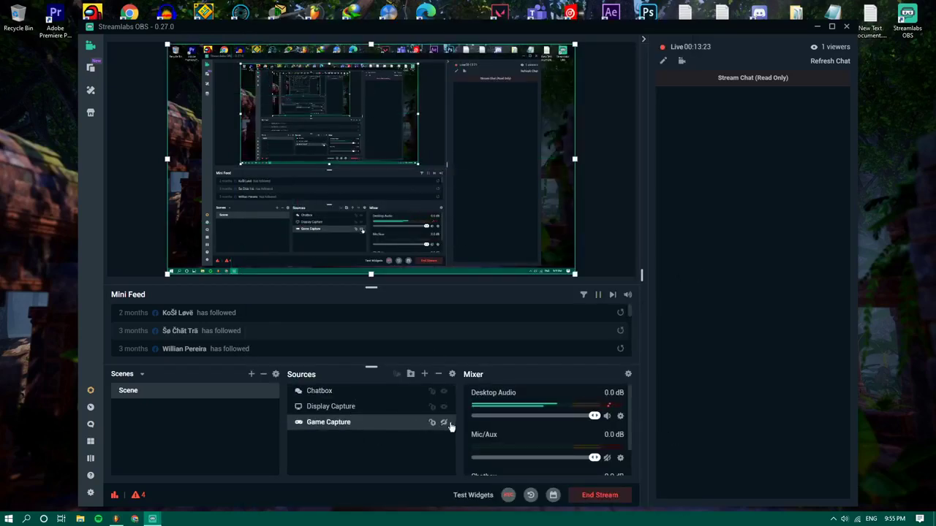
pyautogui.click(334, 409)
pyautogui.click(331, 392)
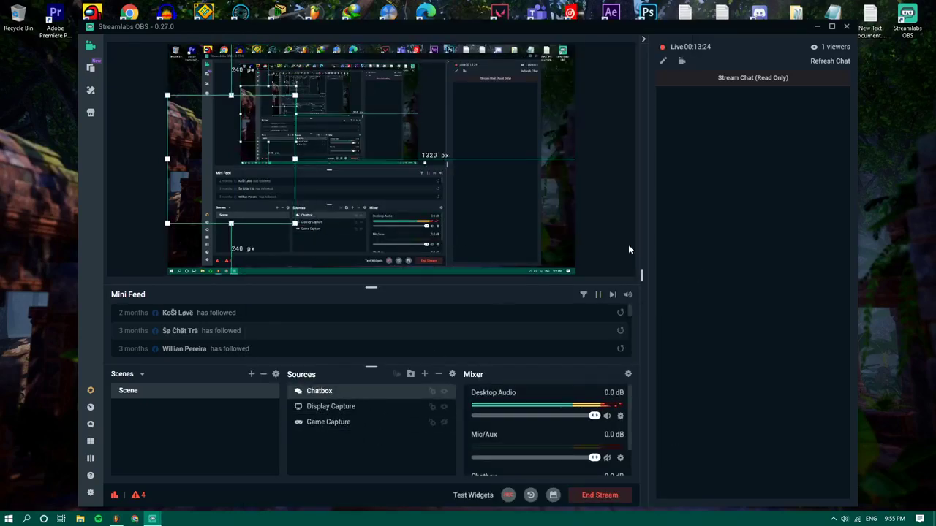
pyautogui.click(817, 27)
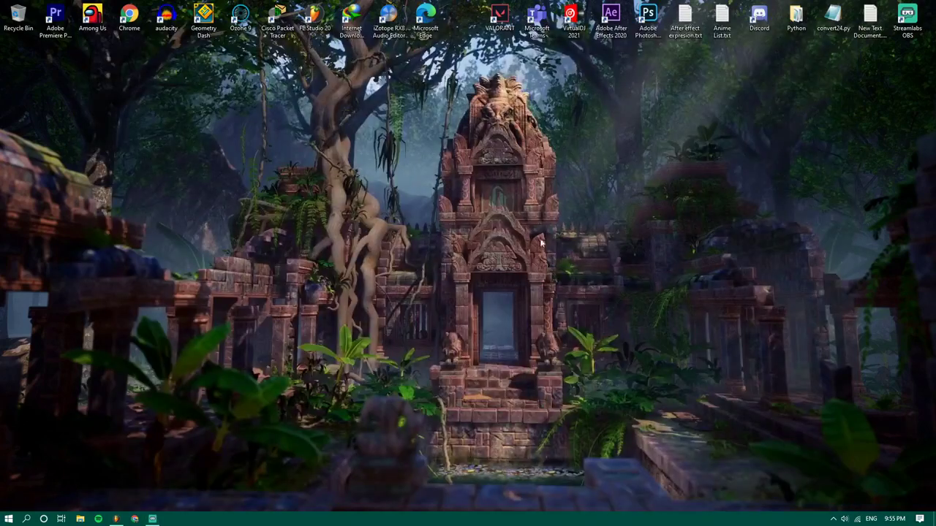
# Step: Switch back to FL Studio and play the arrangement from bar 17 to listen to the arpeggio section
pyautogui.click(117, 519)
pyautogui.scroll(-5, 373, 71)
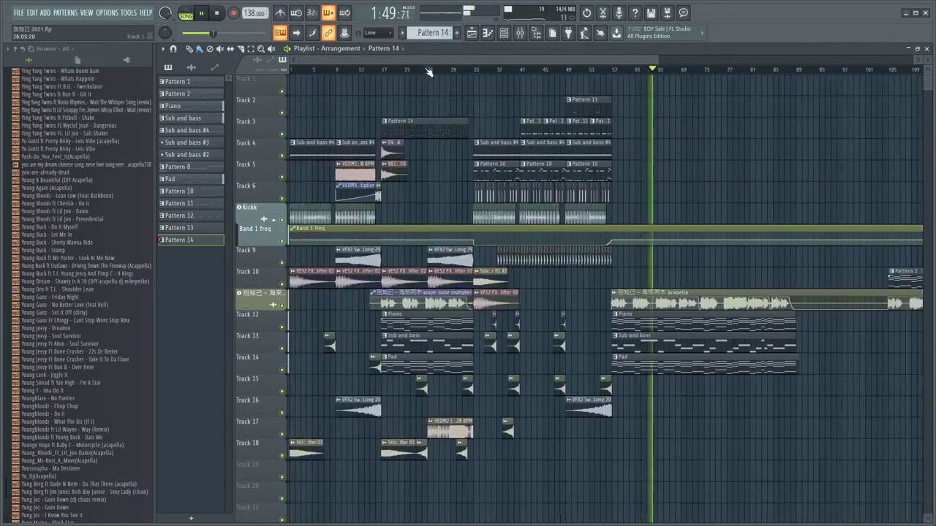
pyautogui.press('space')
pyautogui.scroll(4, 379, 96)
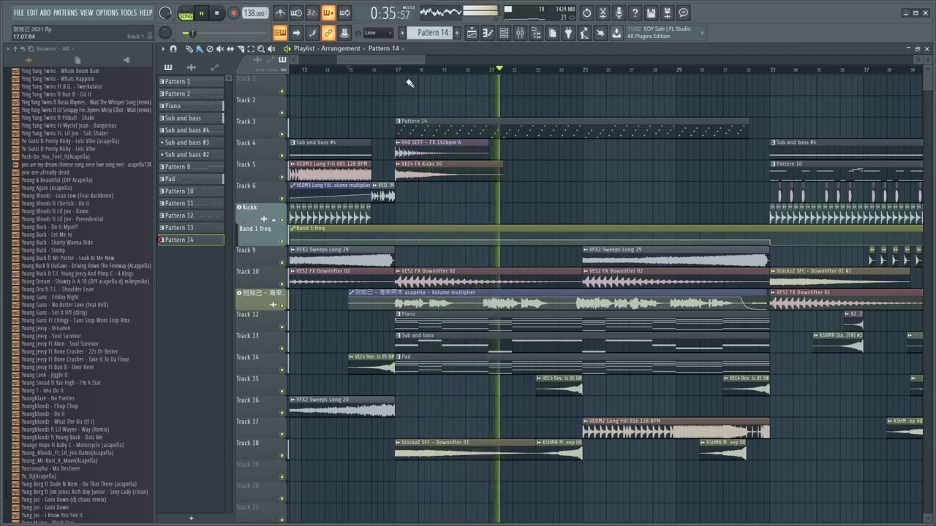
pyautogui.moveTo(416, 60); pyautogui.dragTo(421, 60)
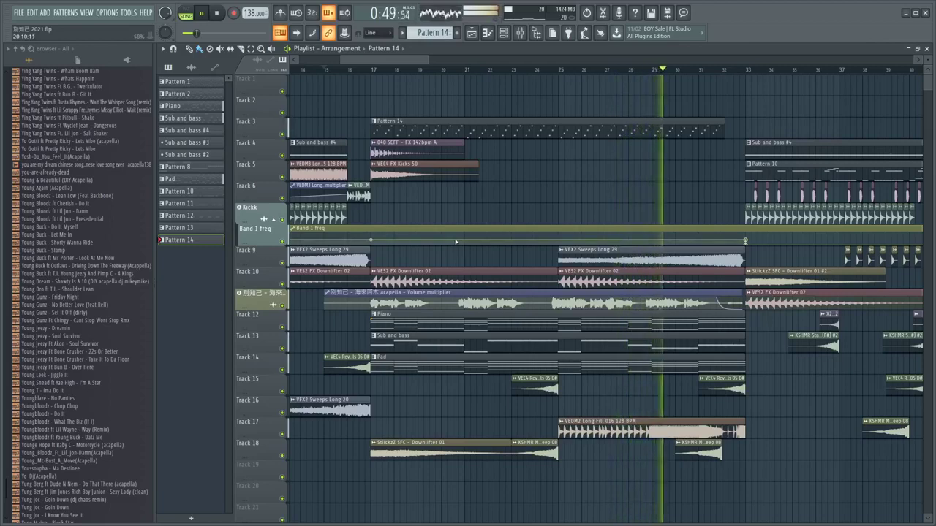
# Step: Extend the Pattern 14 clip on Track 3 to end at bar 33
pyautogui.moveTo(427, 60); pyautogui.dragTo(456, 60)
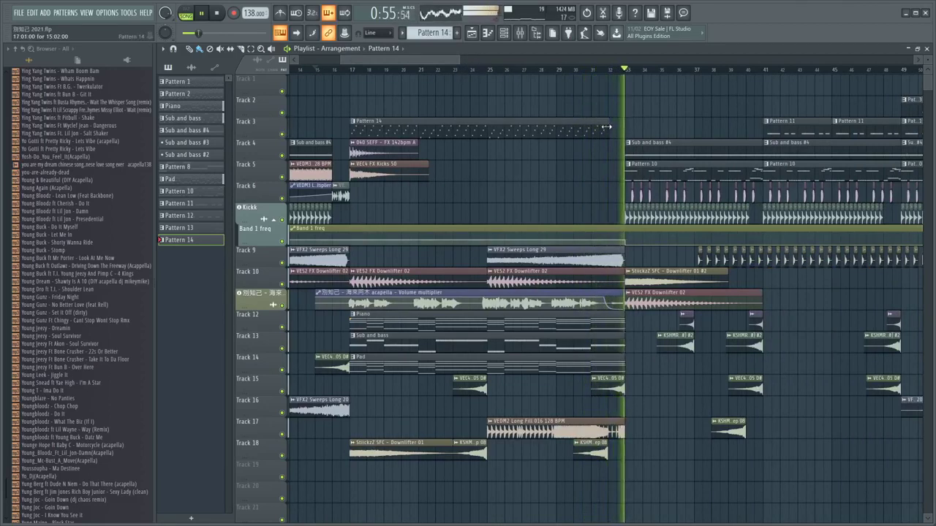
pyautogui.moveTo(606, 128); pyautogui.dragTo(622, 127)
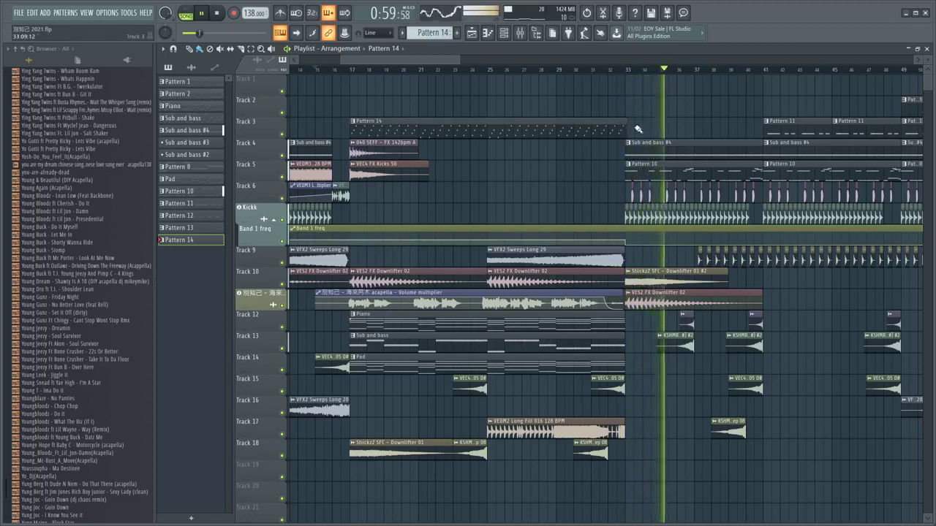
pyautogui.scroll(5, 626, 128)
pyautogui.scroll(-6, 581, 130)
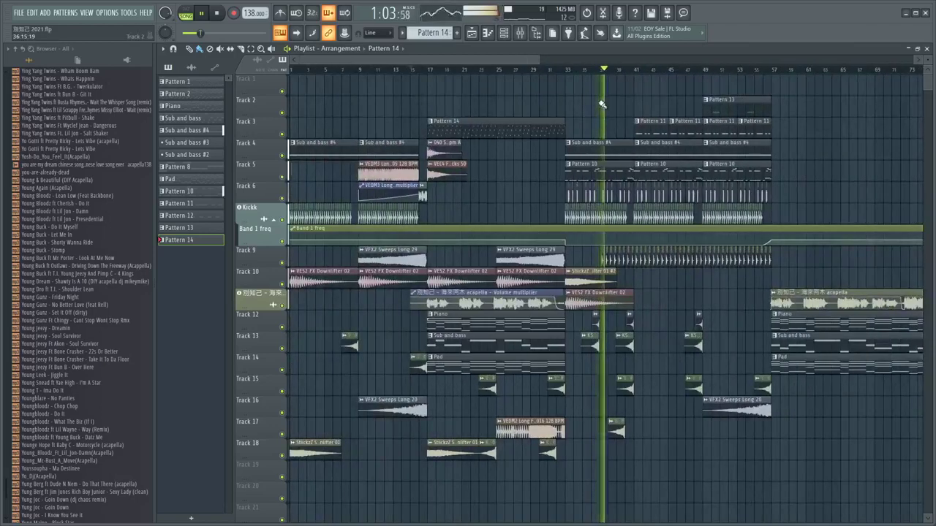
pyautogui.moveTo(497, 62); pyautogui.dragTo(518, 62)
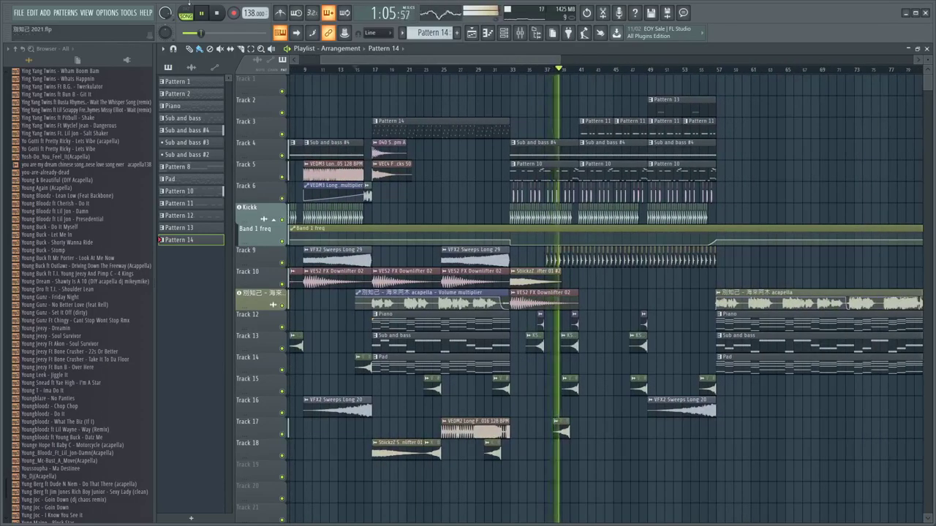
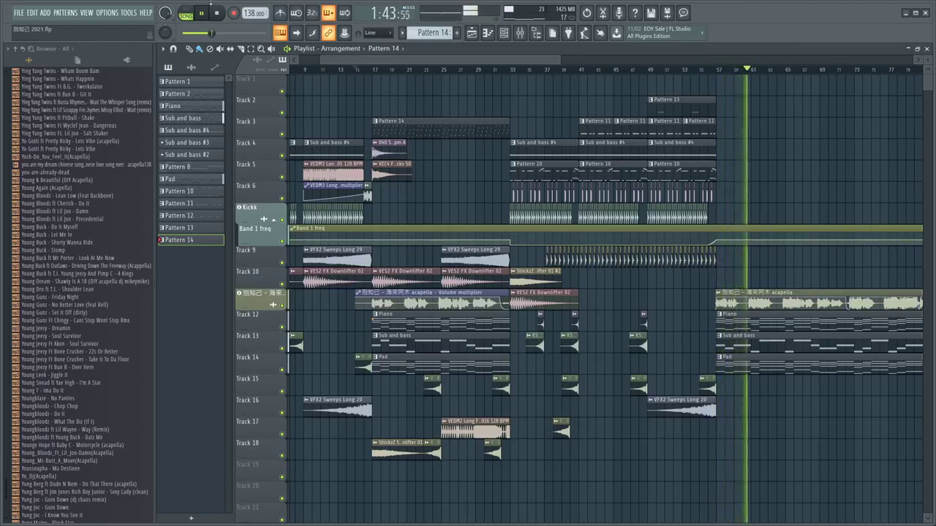
# Step: Play the arrangement from about bar 16 and lower the tambourine track's volume in the mixer
pyautogui.click(364, 70)
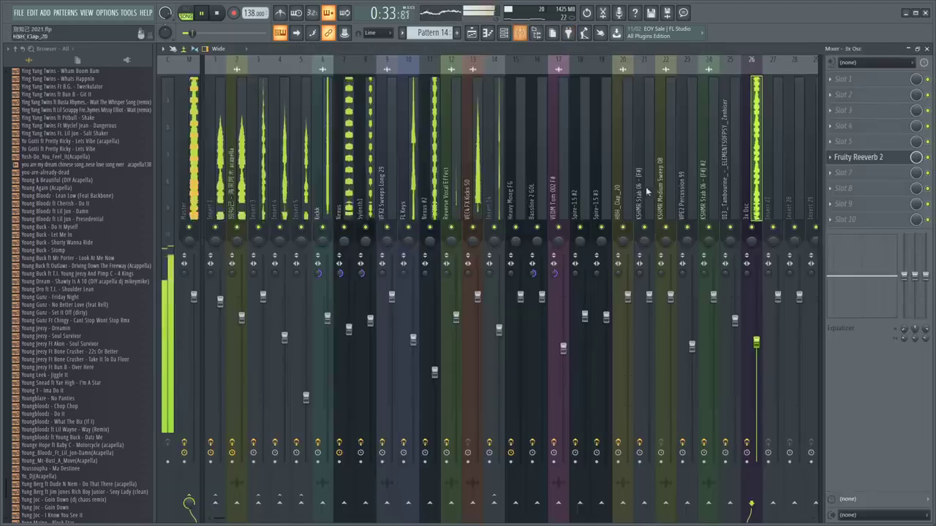
pyautogui.click(519, 32)
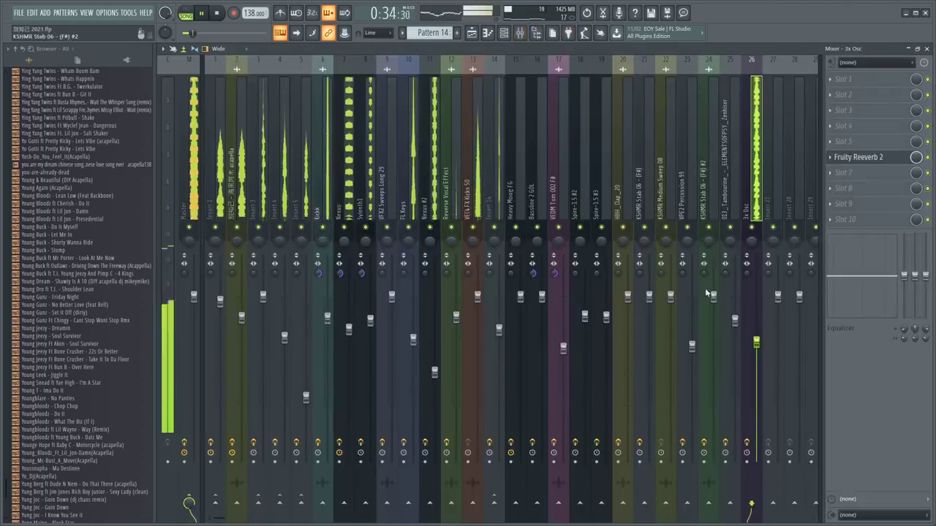
pyautogui.moveTo(734, 321); pyautogui.dragTo(734, 338)
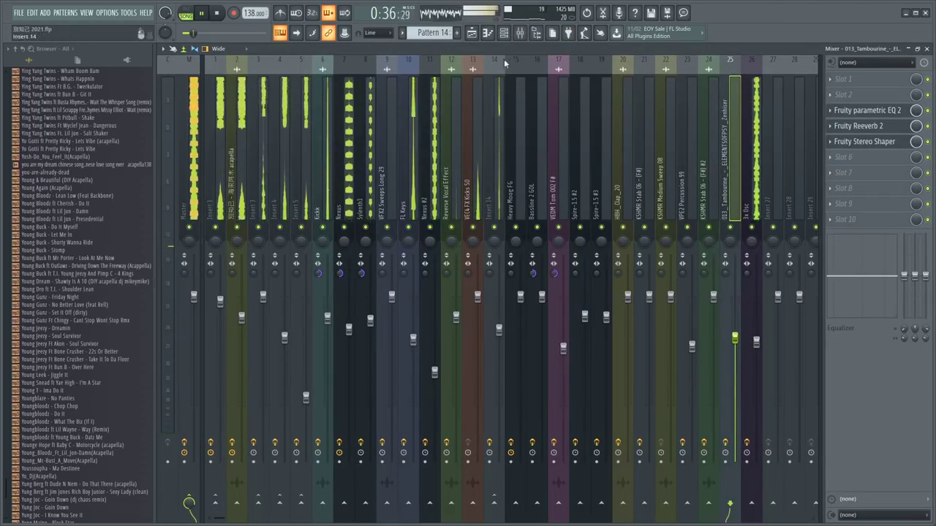
pyautogui.click(481, 35)
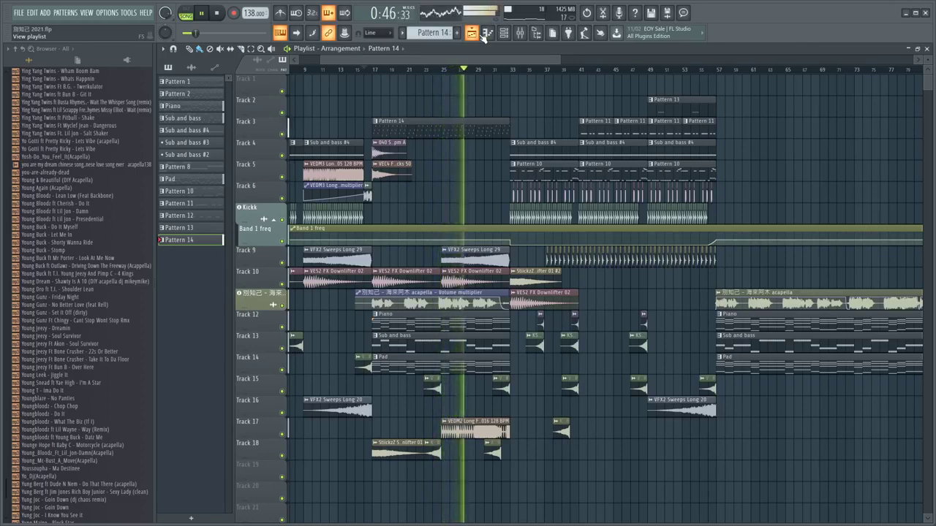
# Step: Check the Master and Heavy Moog FG mixer tracks and lower the Sylenth1 track's volume to about 84%
pyautogui.scroll(-2, 558, 312)
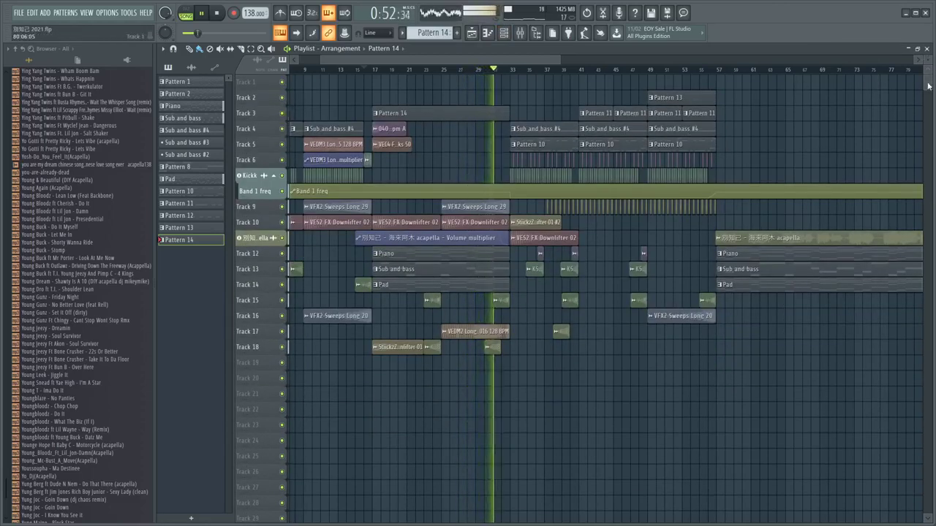
pyautogui.moveTo(319, 59); pyautogui.dragTo(364, 58)
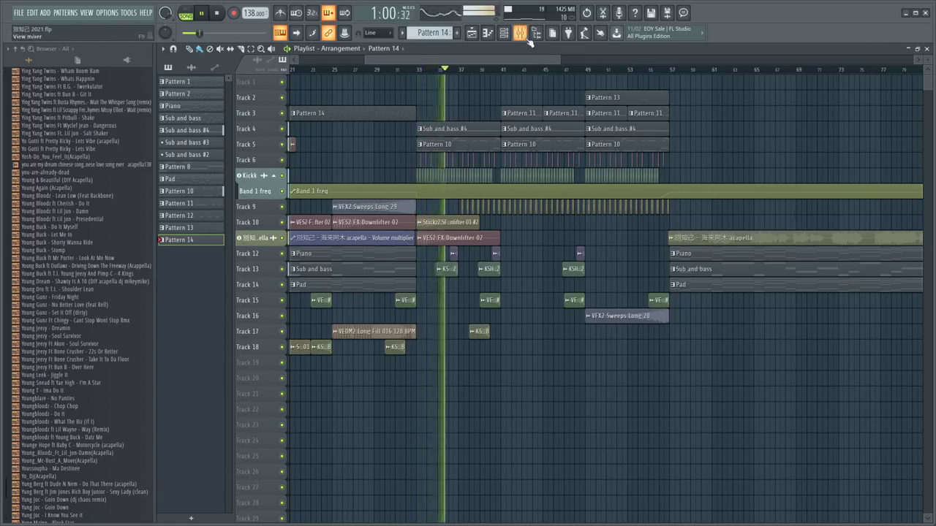
pyautogui.press('F9')
pyautogui.click(183, 277)
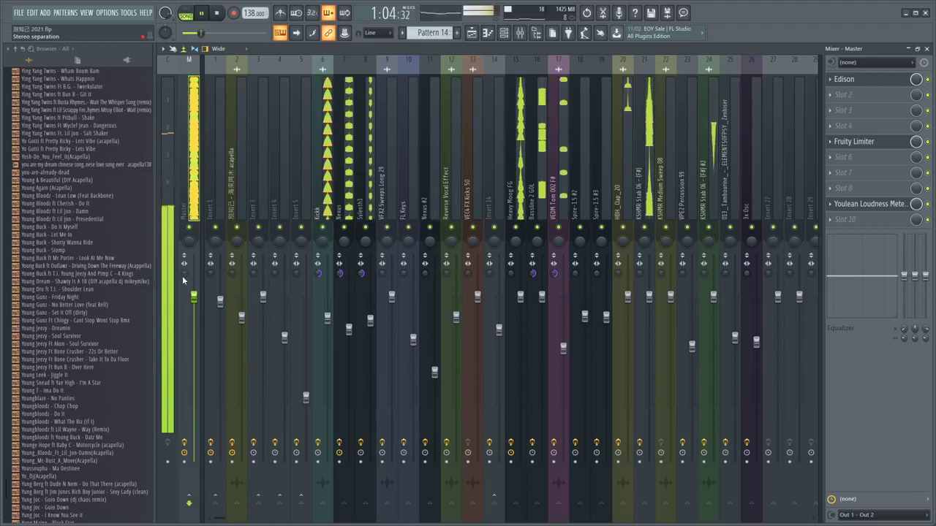
pyautogui.click(521, 270)
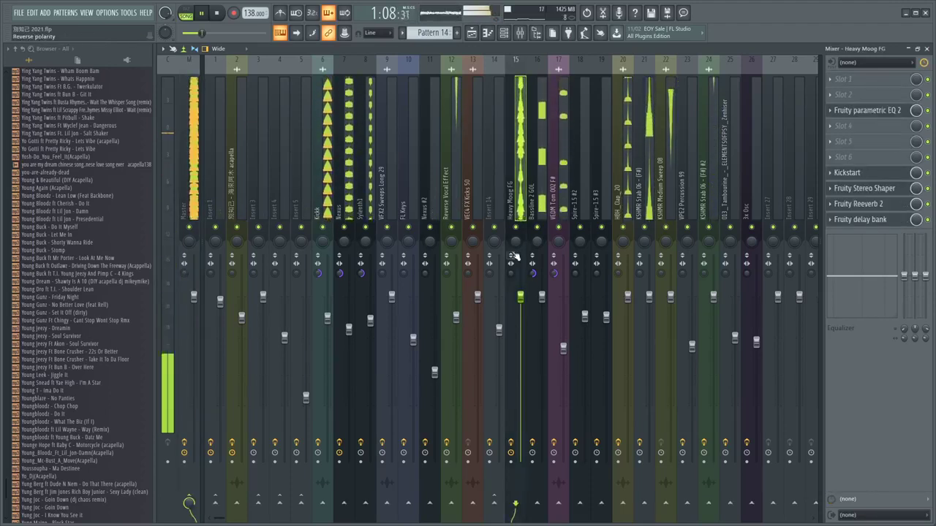
pyautogui.click(370, 322)
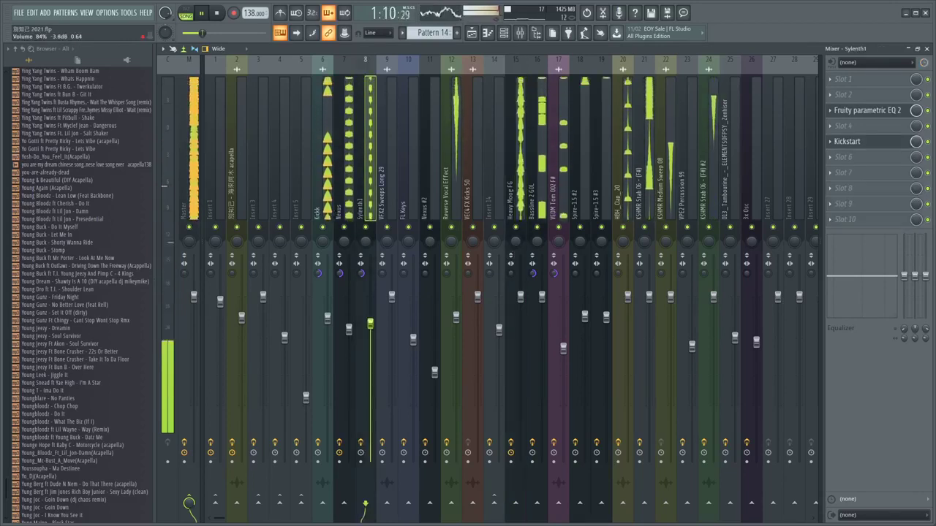
# Step: Raise the Nexus track's volume slightly, check the Bassline 2 GOL track's effects and return to the playlist
pyautogui.click(472, 32)
pyautogui.click(519, 32)
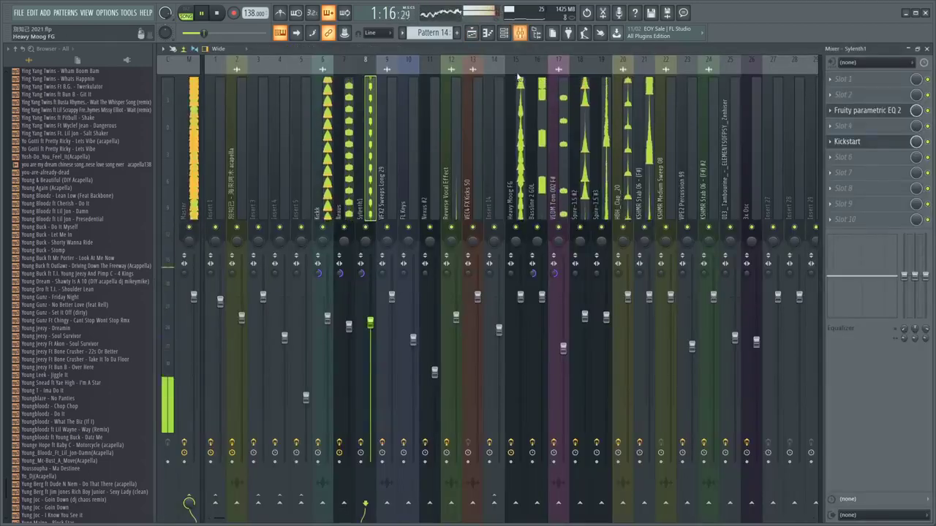
pyautogui.click(543, 149)
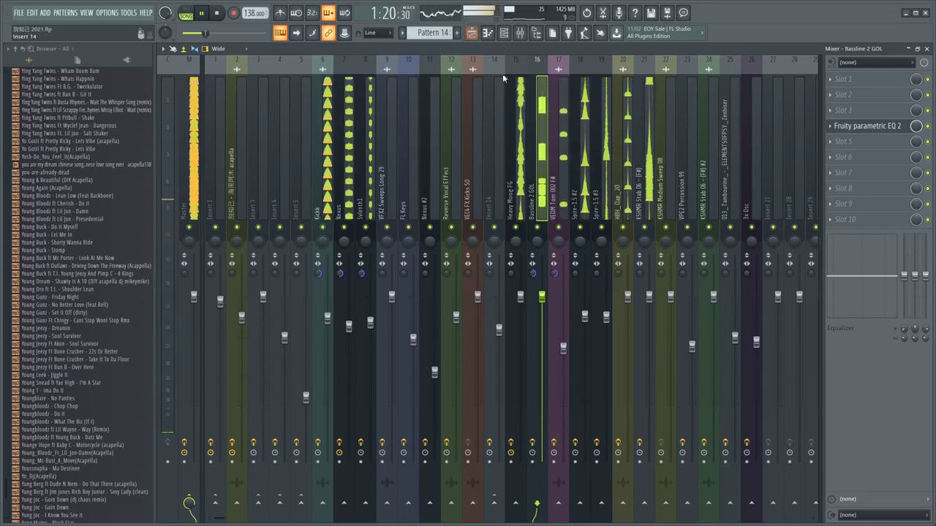
pyautogui.click(487, 32)
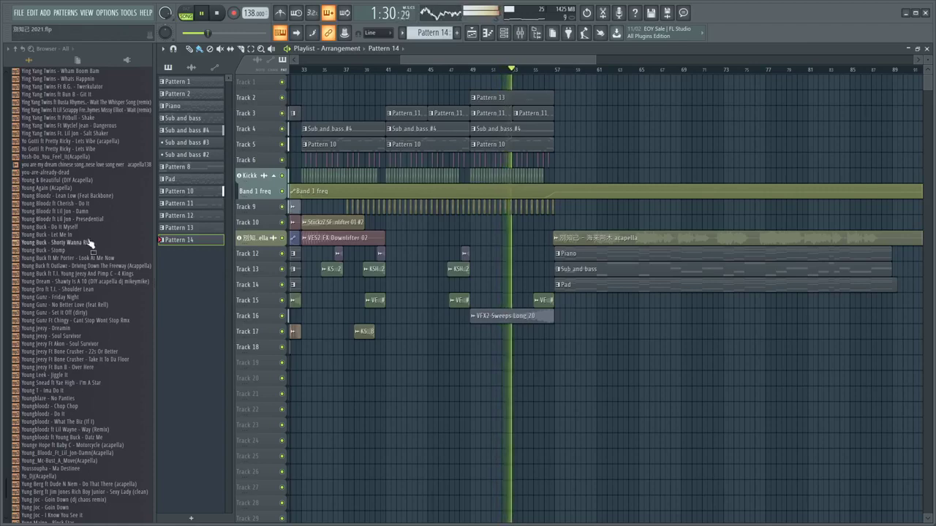
# Step: Review the arrangement from the drop through the second vocal section and replay it from bar 56
pyautogui.moveTo(926, 69); pyautogui.dragTo(927, 98)
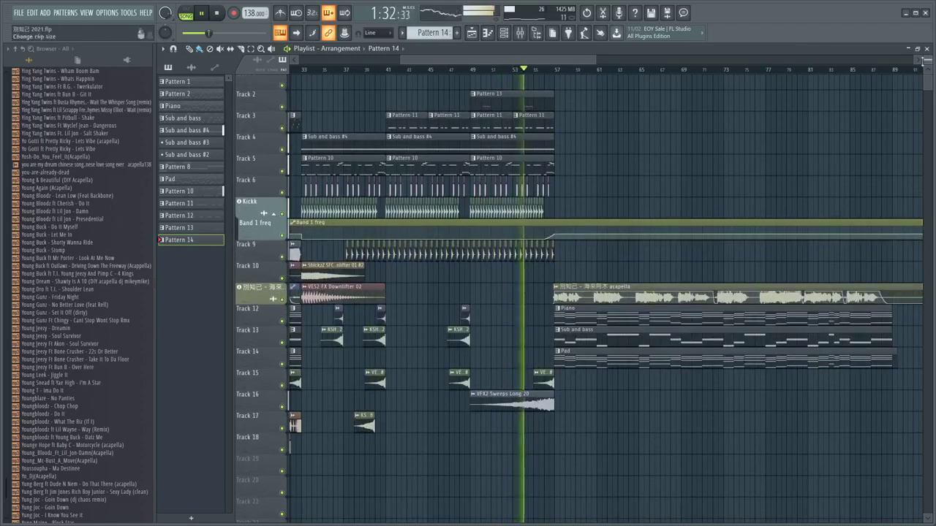
pyautogui.moveTo(540, 59); pyautogui.dragTo(508, 61)
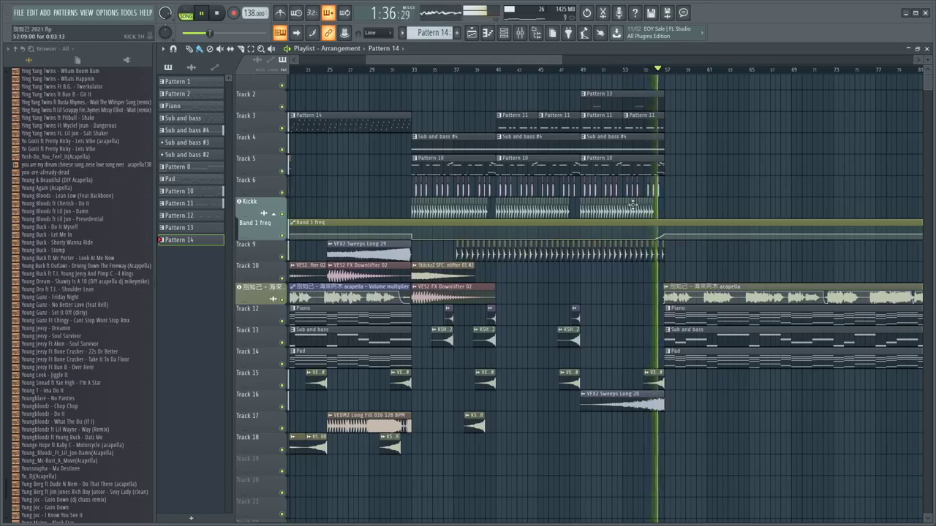
pyautogui.moveTo(547, 61); pyautogui.dragTo(589, 67)
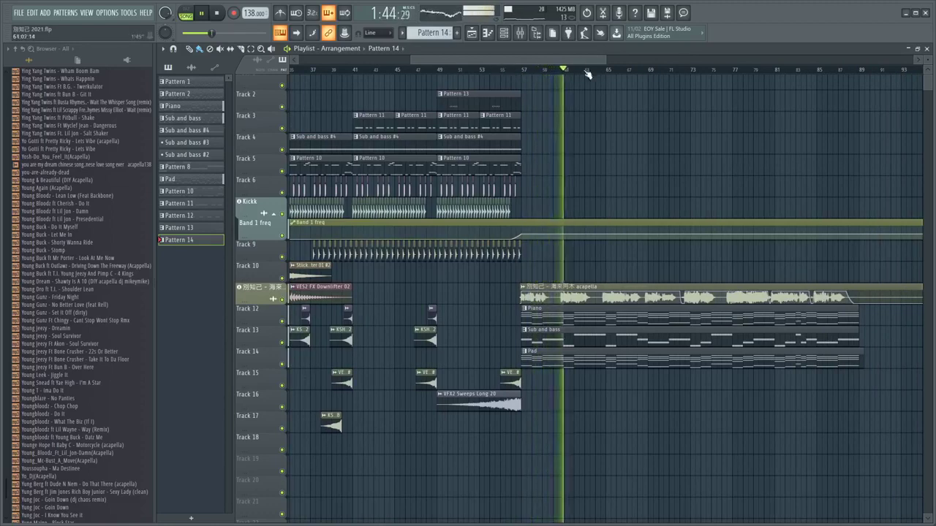
pyautogui.moveTo(539, 60); pyautogui.dragTo(550, 80)
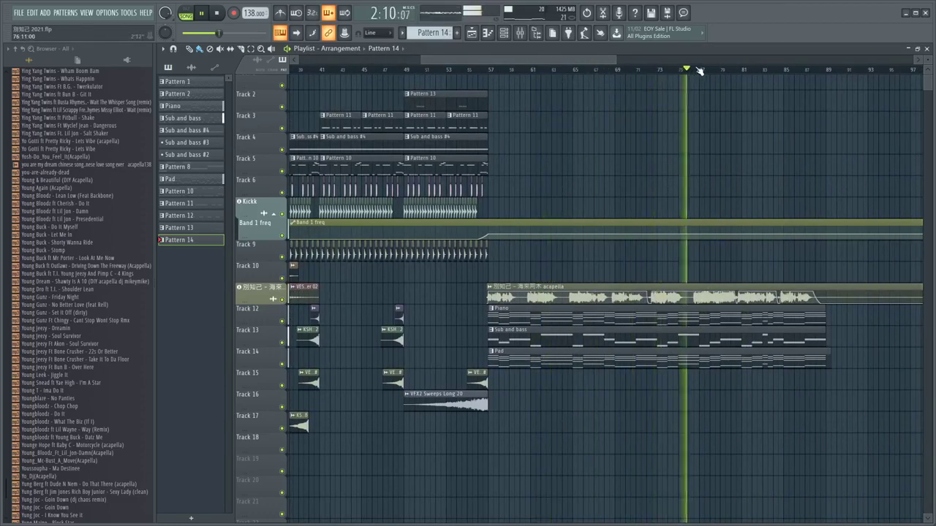
pyautogui.moveTo(529, 62); pyautogui.dragTo(558, 62)
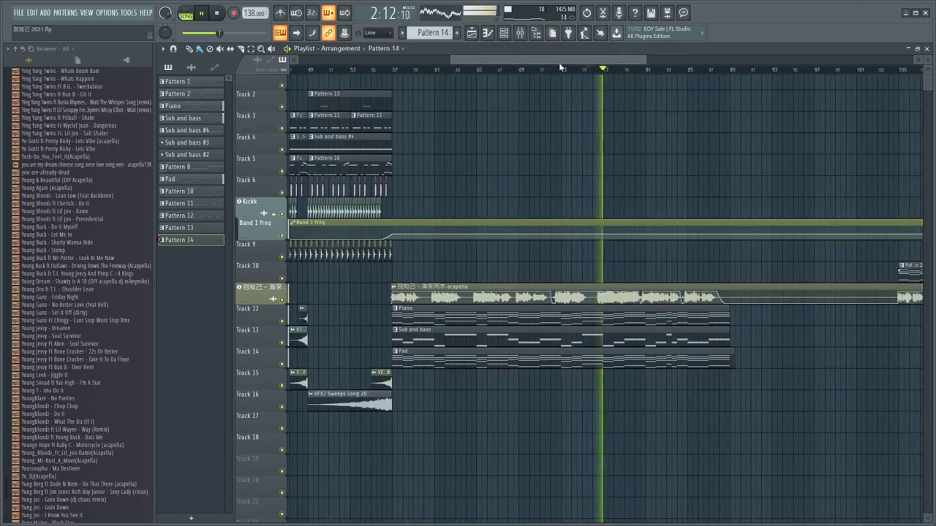
pyautogui.click(384, 71)
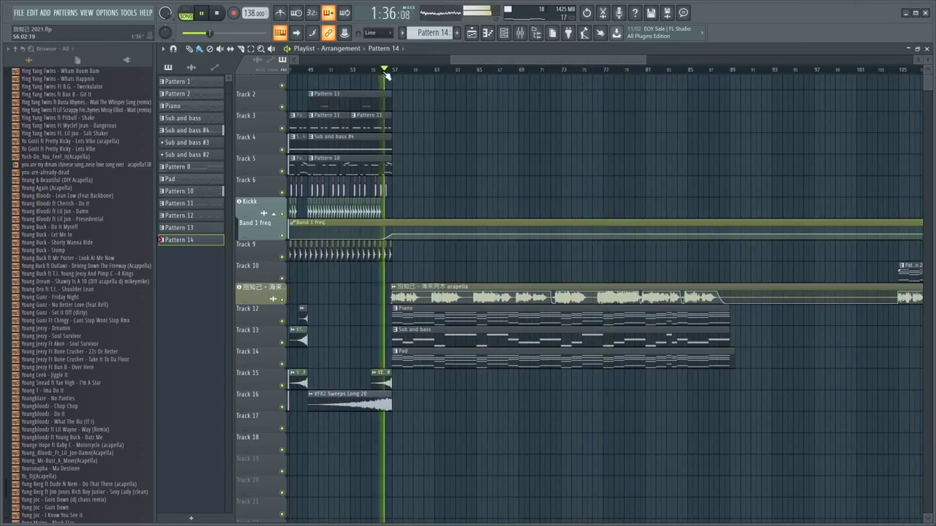
# Step: Place a continuous run of kick clips on the Kickk track from bar 57 to bar 64
pyautogui.moveTo(408, 199); pyautogui.dragTo(399, 240)
pyautogui.keyDown('ctrl'); pyautogui.click(403, 184); pyautogui.keyUp('ctrl')
pyautogui.scroll(1, 403, 185)
pyautogui.scroll(3, 389, 202)
pyautogui.press('space')
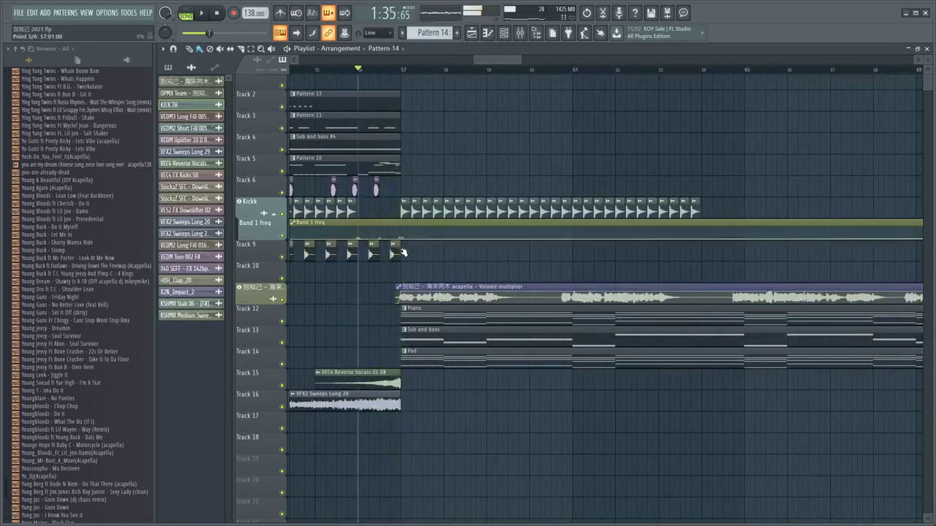
# Step: Edit the Band 1 freq automation points at bars 57 and 89 to keep the curve low from bar 57
pyautogui.press('space')
pyautogui.scroll(-2, 402, 210)
pyautogui.scroll(-1, 399, 211)
pyautogui.scroll(-3, 474, 214)
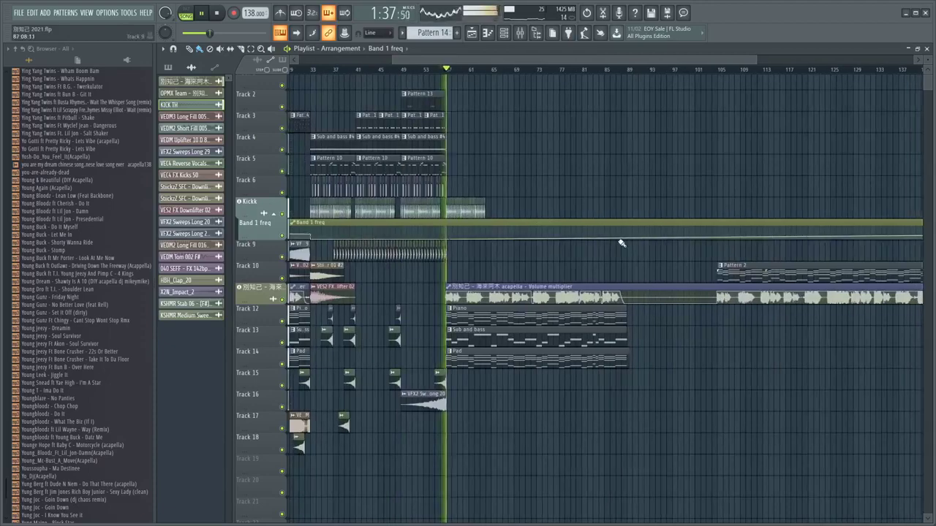
pyautogui.scroll(2, 622, 241)
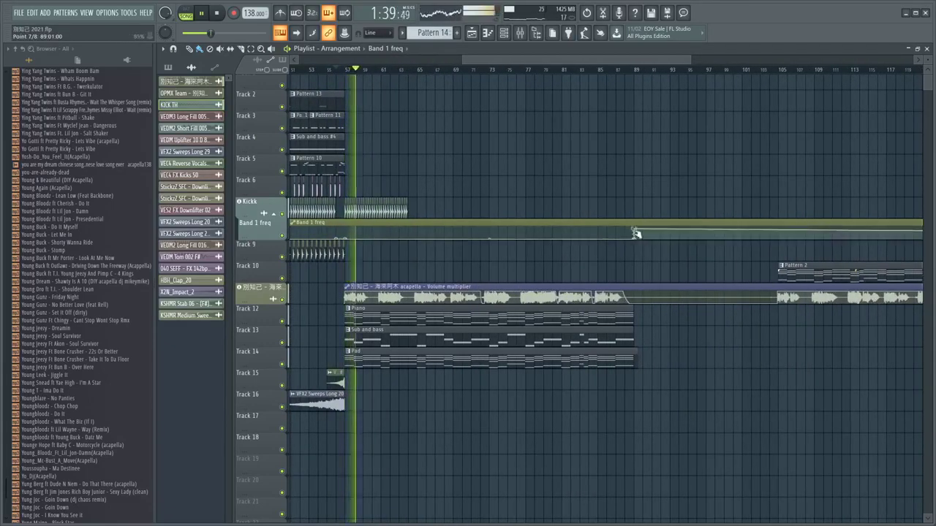
pyautogui.scroll(-3, 614, 245)
pyautogui.scroll(3, 524, 238)
pyautogui.press('space')
pyautogui.press('space')
# Step: Remove the second kick after bar 57 and add a shortened extra kick at 57:11
pyautogui.scroll(4, 483, 216)
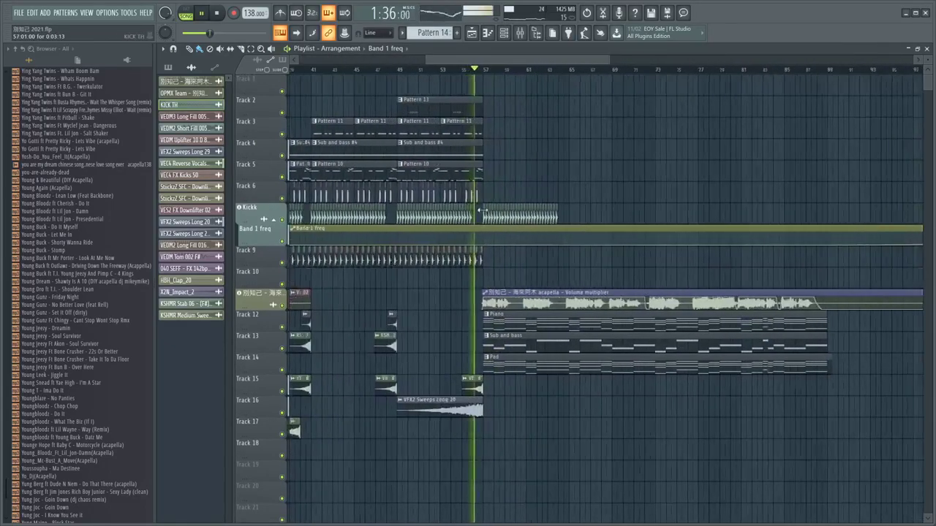
pyautogui.scroll(2, 485, 218)
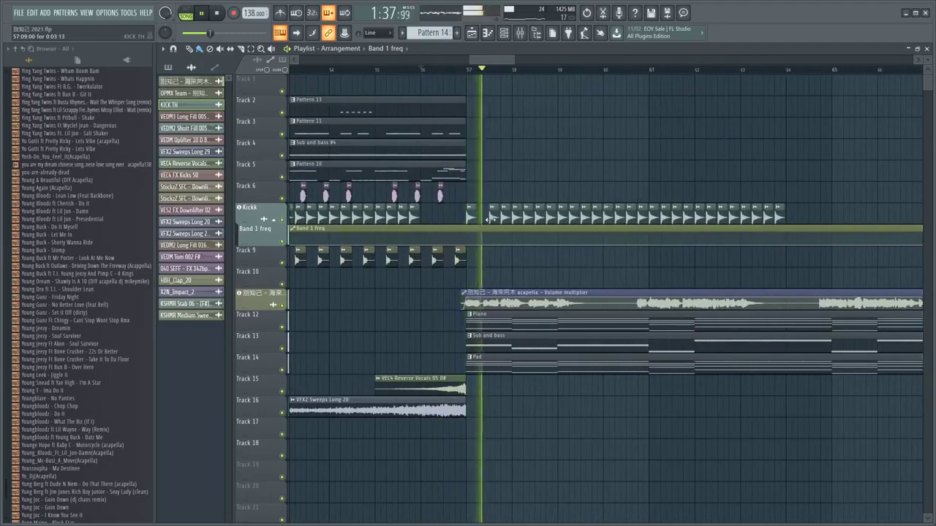
pyautogui.press('space')
pyautogui.press('space')
pyautogui.moveTo(499, 218); pyautogui.dragTo(490, 218)
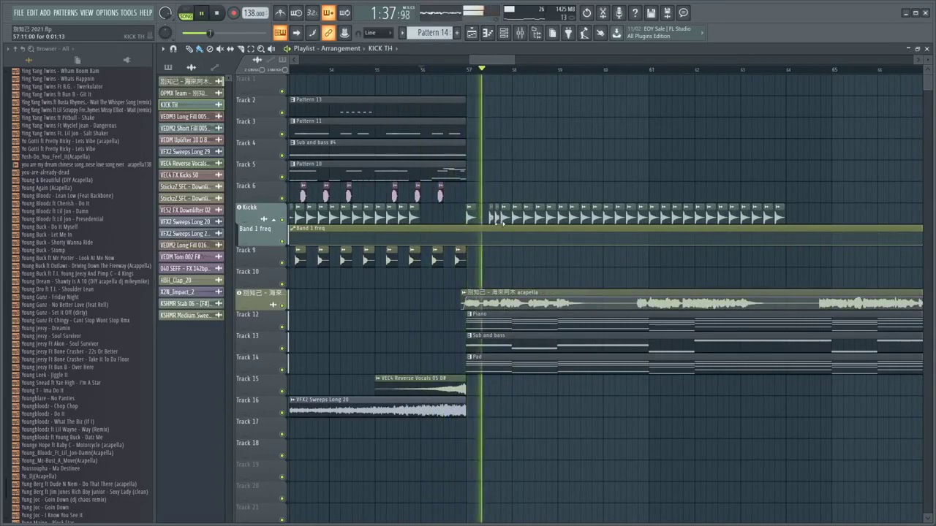
pyautogui.scroll(-2, 502, 223)
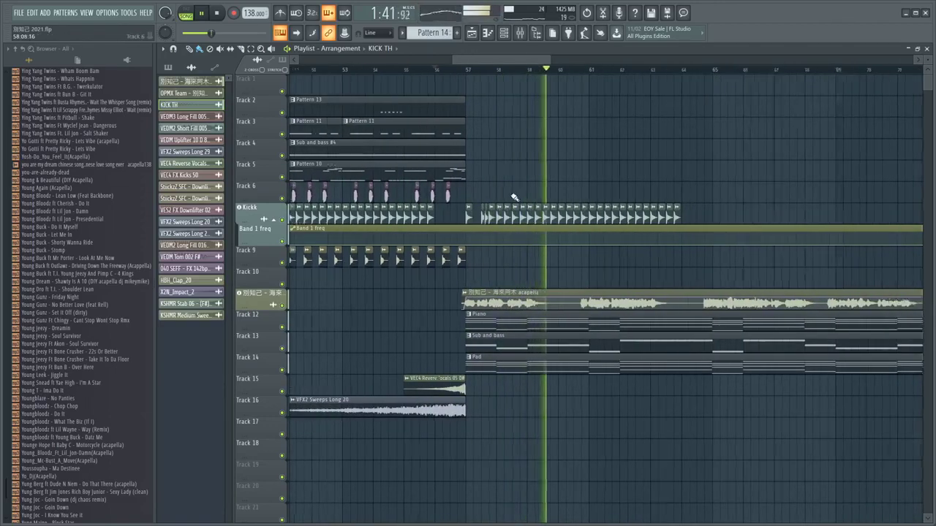
# Step: Copy the kick clips of bars 49 to 56 to bar 65 and select all kicks from bar 57 onward
pyautogui.scroll(-3, 512, 201)
pyautogui.moveTo(477, 211); pyautogui.dragTo(340, 218)
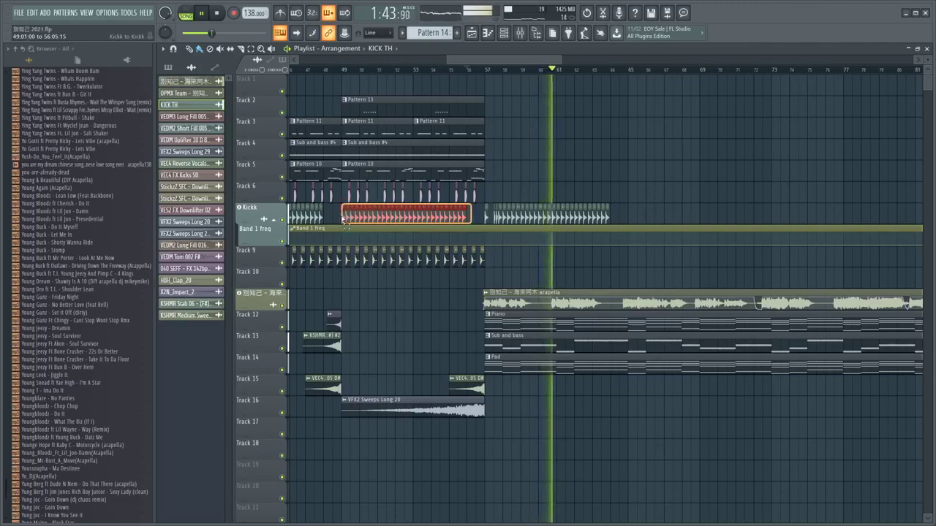
pyautogui.moveTo(400, 217); pyautogui.dragTo(686, 217)
pyautogui.moveTo(793, 213); pyautogui.dragTo(483, 220)
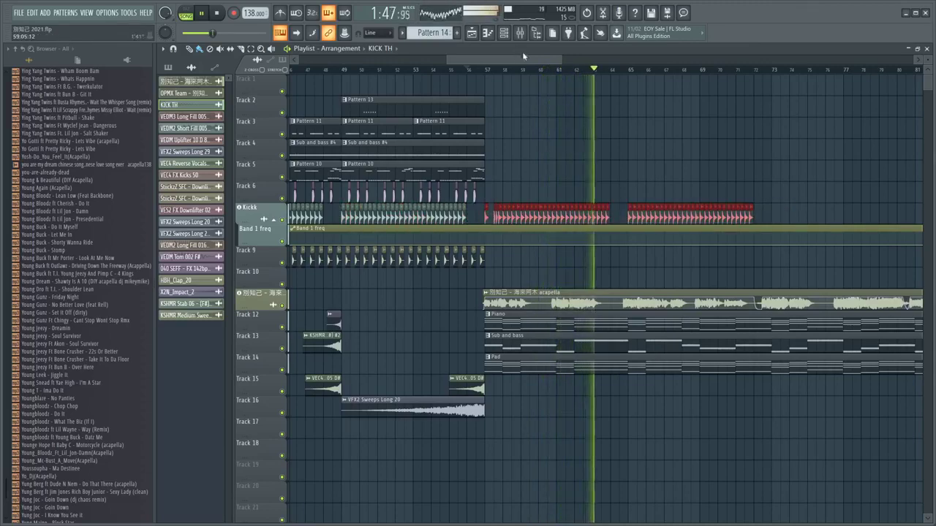
# Step: Lower the acapella track's mixer volume to about 83%
pyautogui.click(522, 38)
pyautogui.click(524, 40)
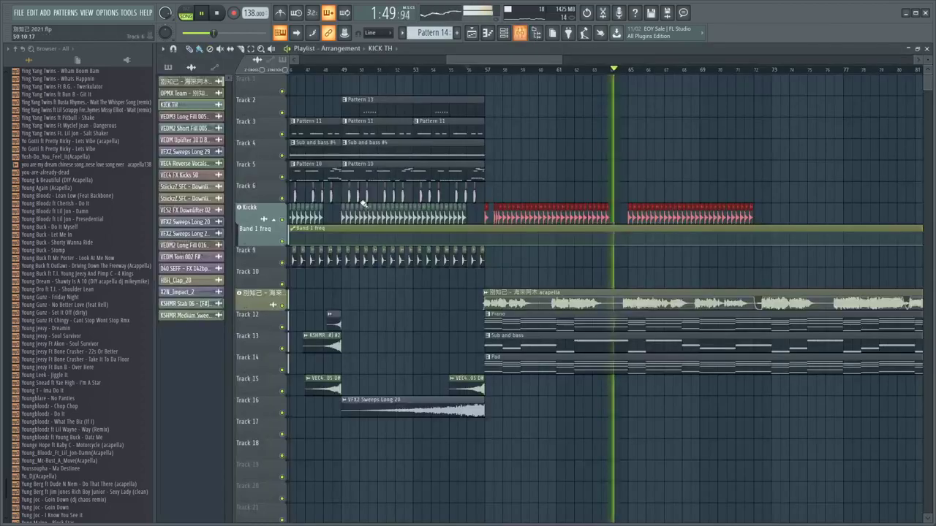
pyautogui.click(527, 41)
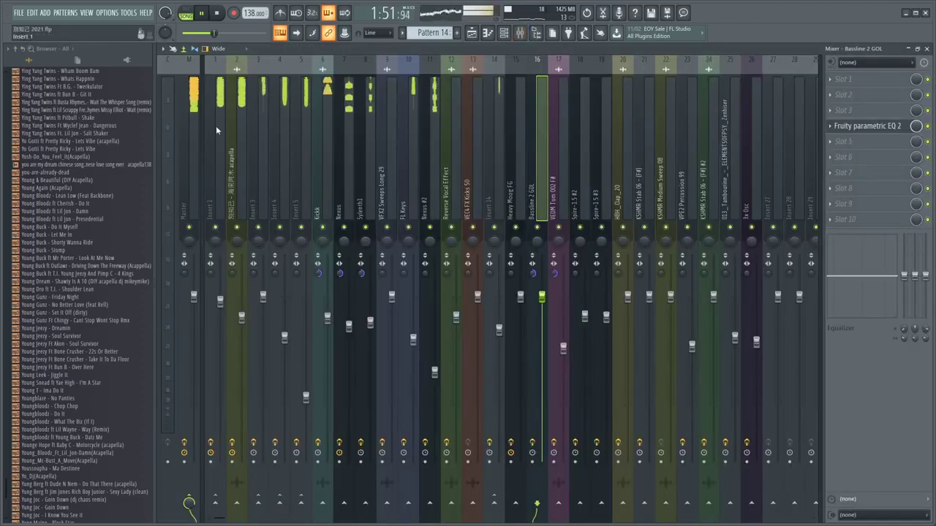
pyautogui.click(241, 317)
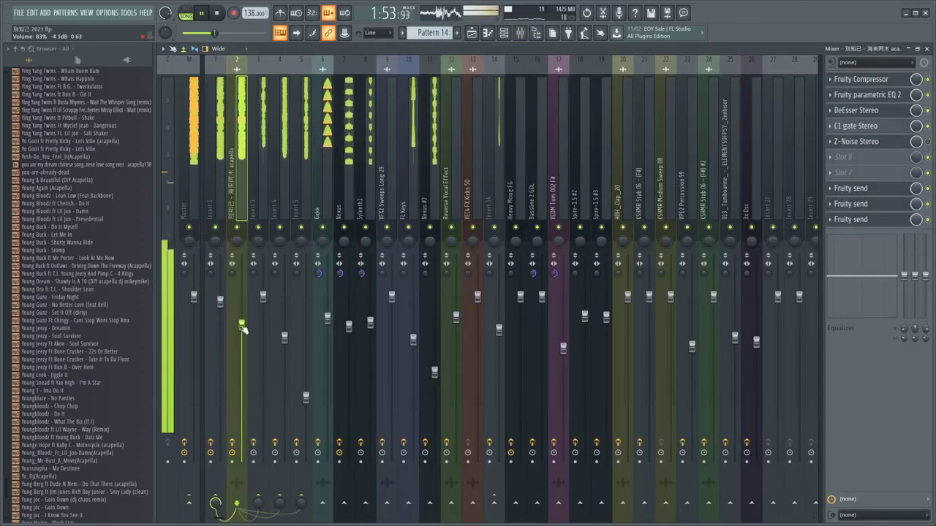
# Step: Show the playlist and copy the kick clips of bars 65 to 72 to bar 73 on the Kickk track
pyautogui.click(471, 33)
pyautogui.scroll(-2, 463, 147)
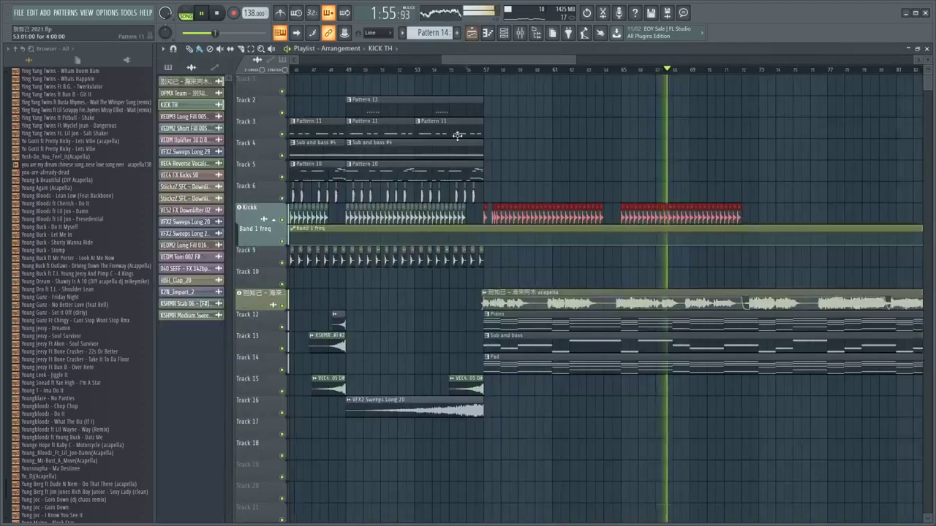
pyautogui.moveTo(582, 213); pyautogui.dragTo(702, 212)
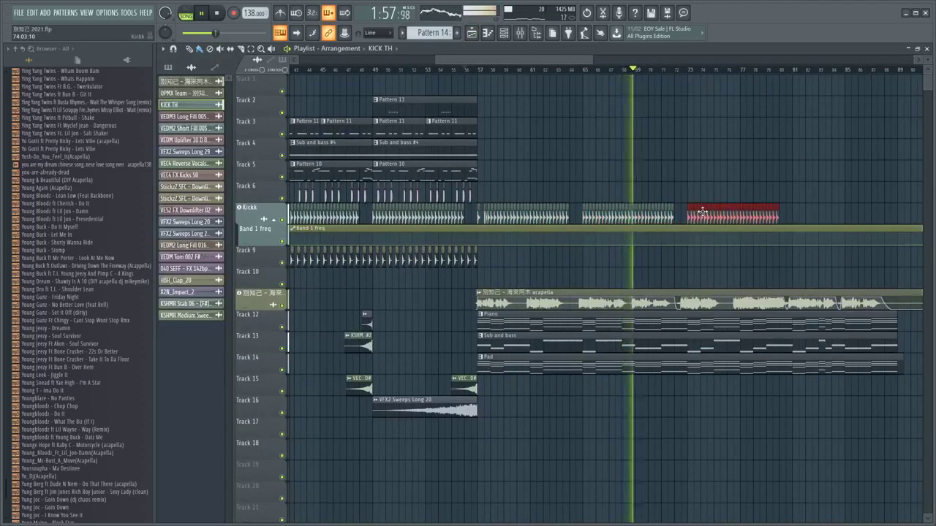
pyautogui.click(698, 175)
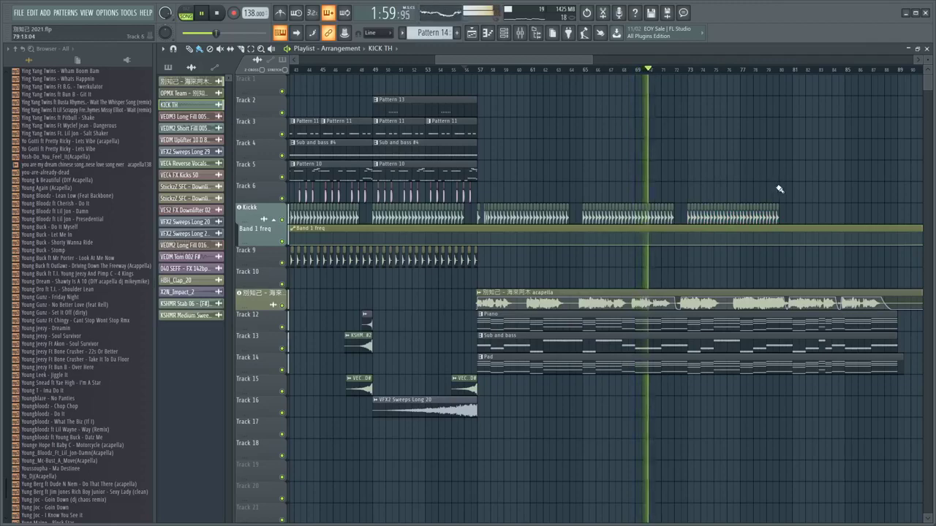
# Step: Play back bars 72 to 81 and check how the copied kicks fit the vocal
pyautogui.scroll(2, 794, 190)
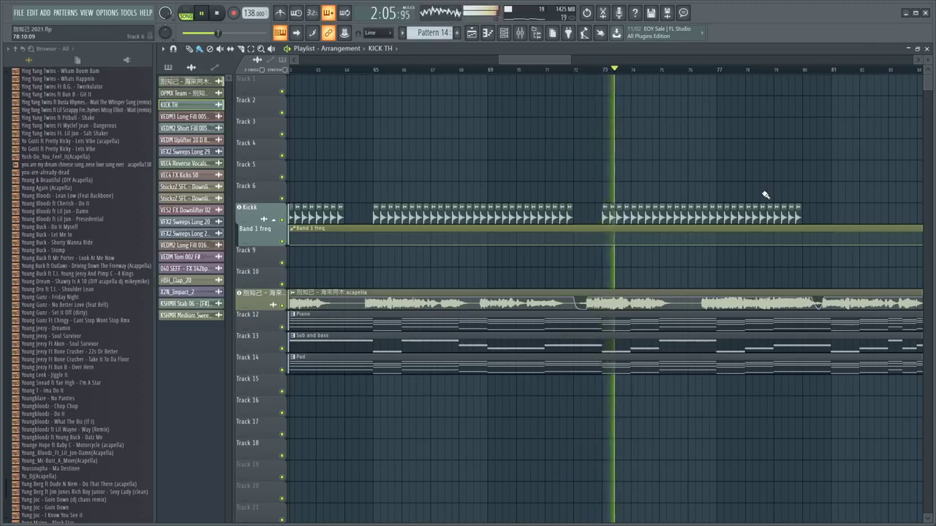
pyautogui.scroll(1, 720, 190)
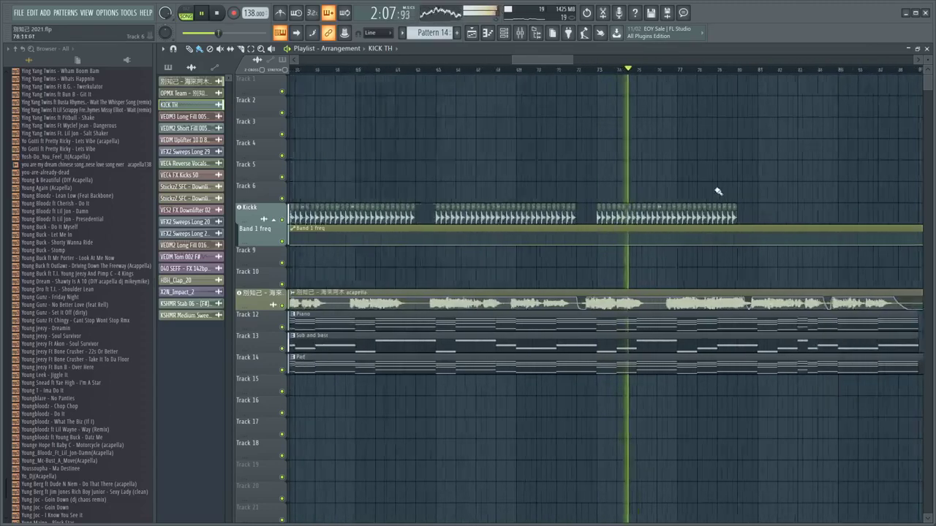
pyautogui.scroll(3, 782, 198)
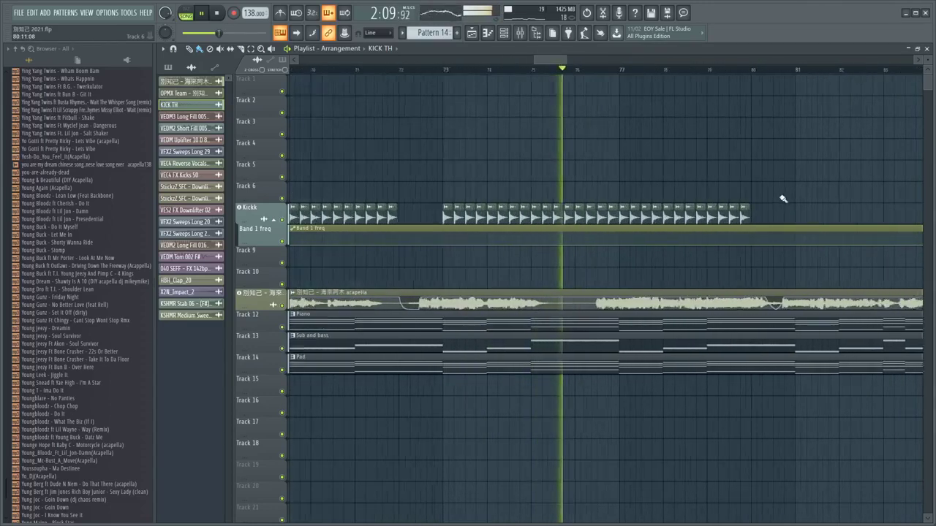
pyautogui.scroll(-2, 782, 198)
pyautogui.scroll(2, 782, 198)
pyautogui.scroll(-3, 782, 199)
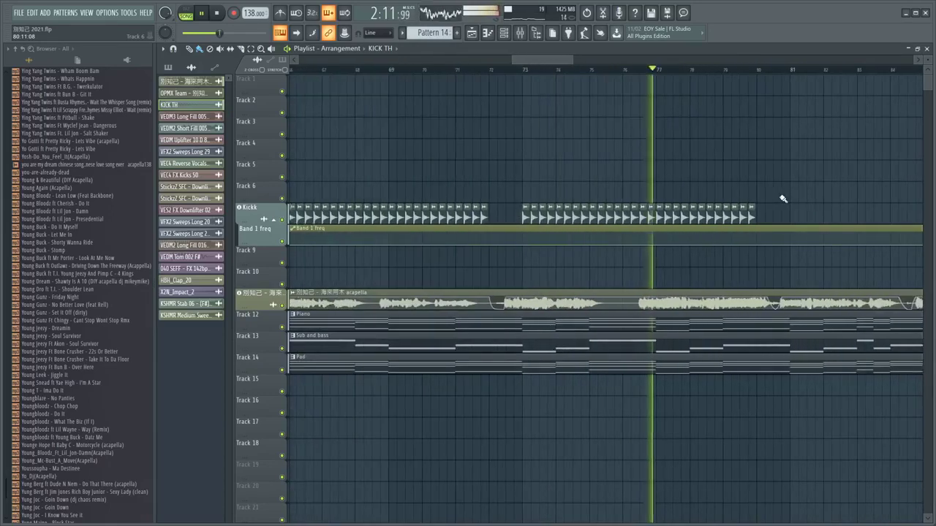
pyautogui.moveTo(743, 69); pyautogui.dragTo(764, 68)
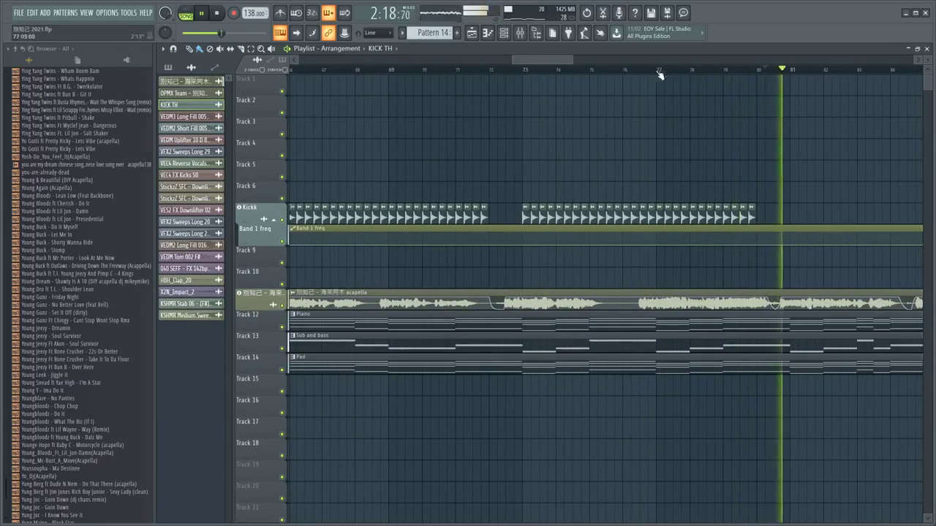
pyautogui.moveTo(538, 59); pyautogui.dragTo(562, 62)
pyautogui.scroll(-5, 592, 119)
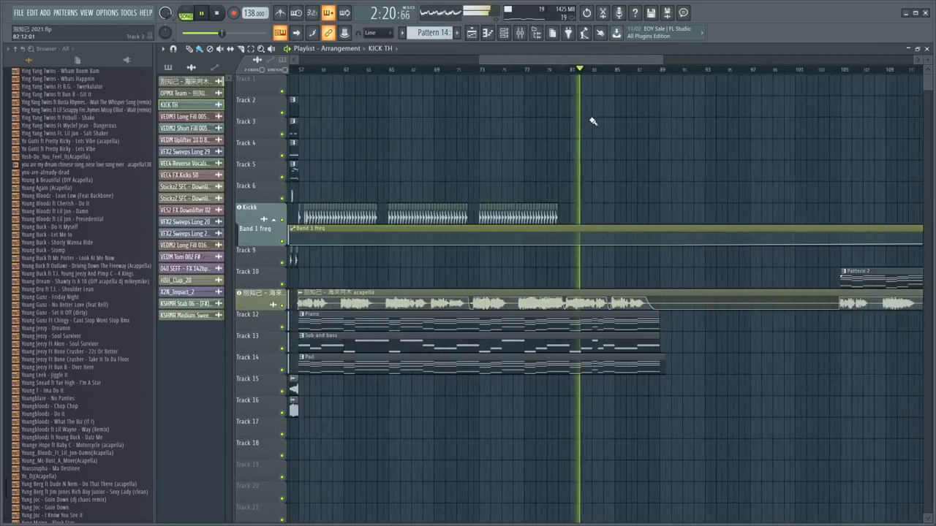
pyautogui.click(470, 69)
pyautogui.scroll(3, 476, 73)
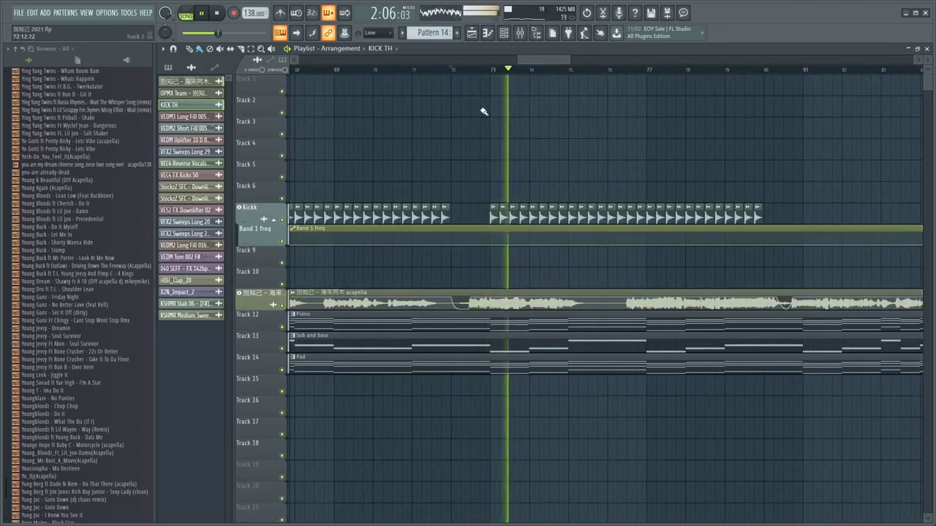
pyautogui.press('space')
# Step: Copy the clap clips of bars 49 to 56 on Track 9 into the second vocal section, starting in bar 58
pyautogui.scroll(-5, 484, 110)
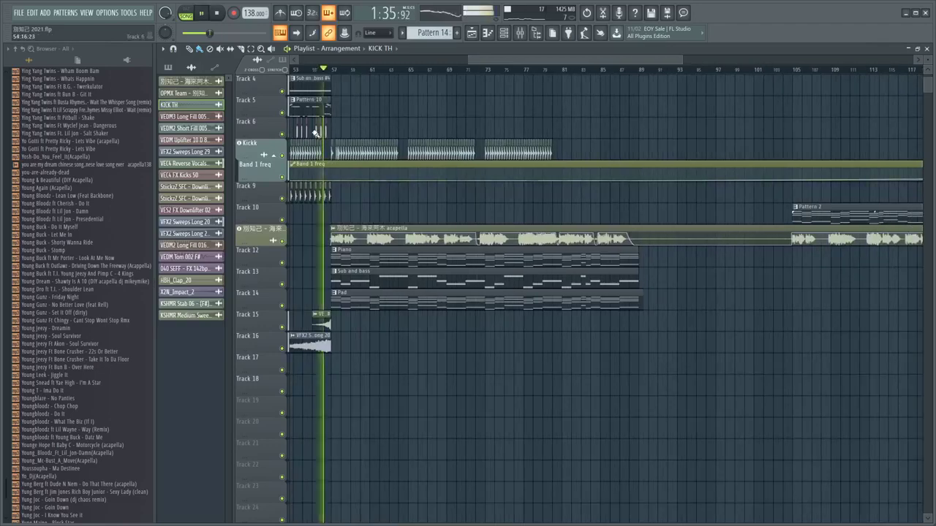
pyautogui.scroll(3, 315, 132)
pyautogui.scroll(3, 381, 129)
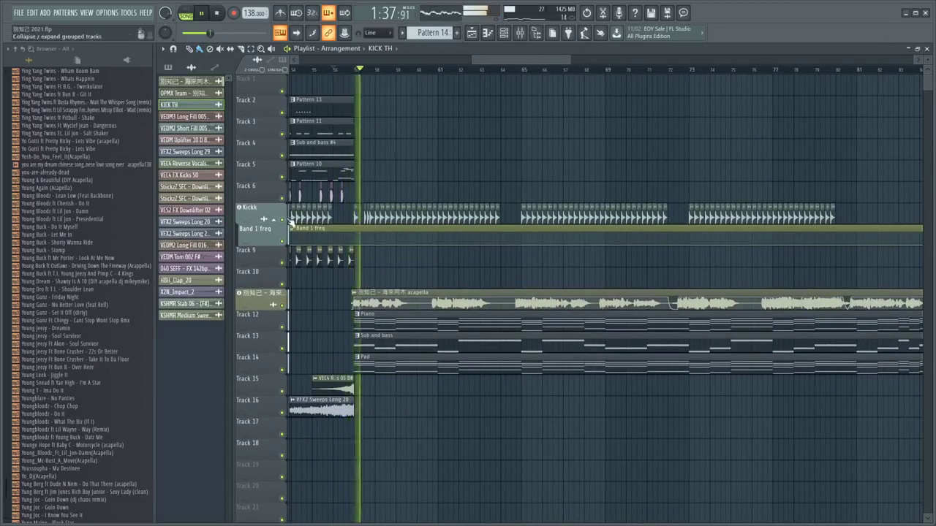
pyautogui.scroll(3, 395, 231)
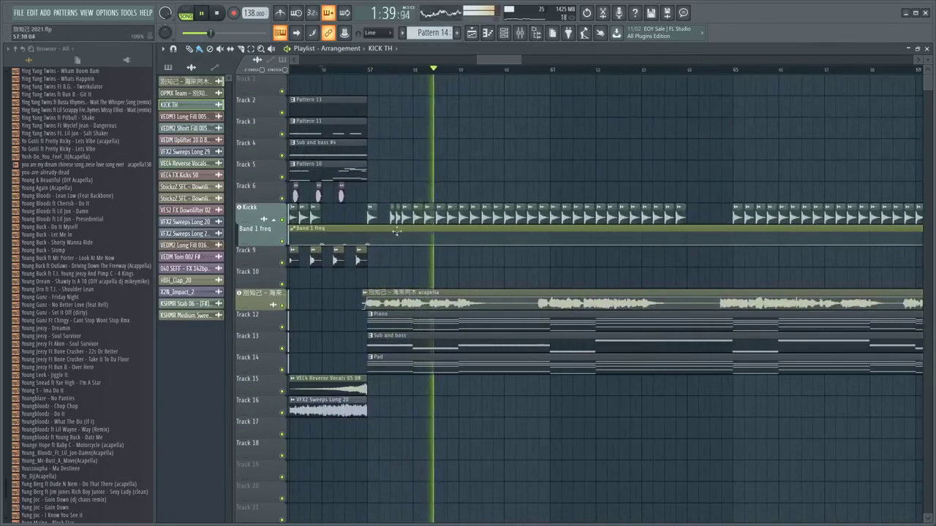
pyautogui.press('space')
pyautogui.scroll(-7, 397, 204)
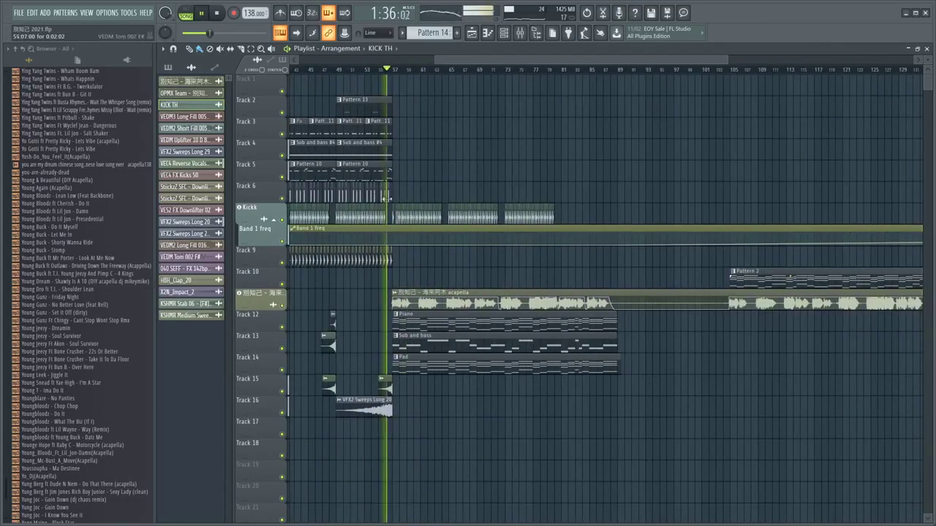
pyautogui.scroll(3, 397, 206)
pyautogui.scroll(-2, 422, 263)
pyautogui.moveTo(415, 263); pyautogui.dragTo(392, 263)
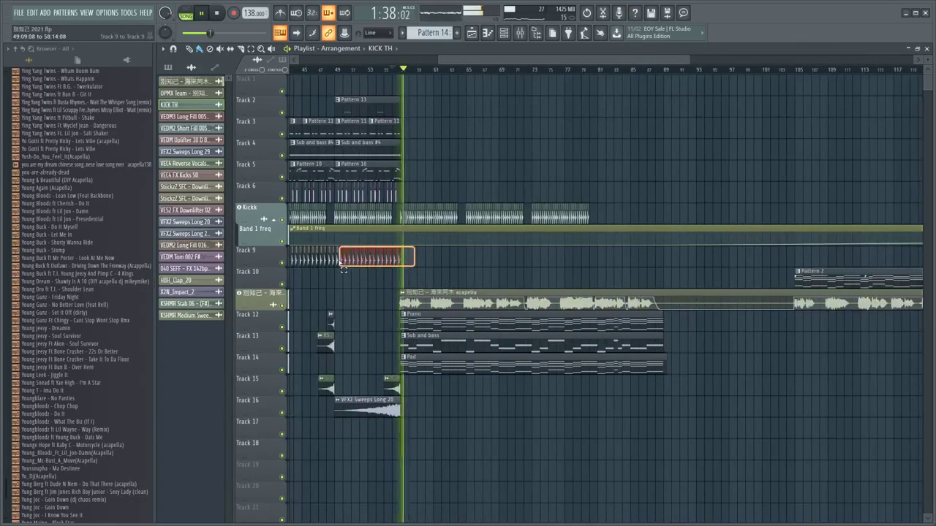
pyautogui.scroll(5, 404, 260)
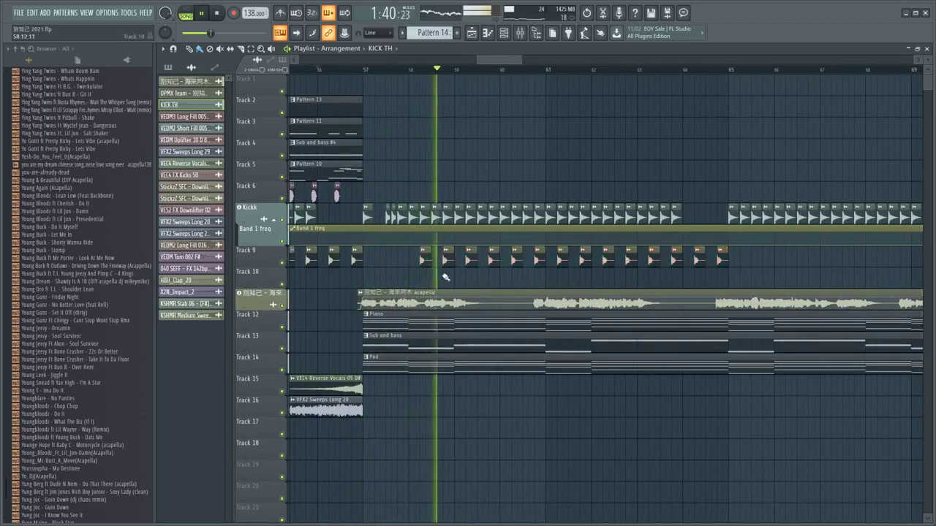
# Step: Place a VES2 FX Downlifter 02 clip on Track 10 at bar 57
pyautogui.scroll(-6, 443, 272)
pyautogui.scroll(3, 388, 202)
pyautogui.scroll(-5, 439, 269)
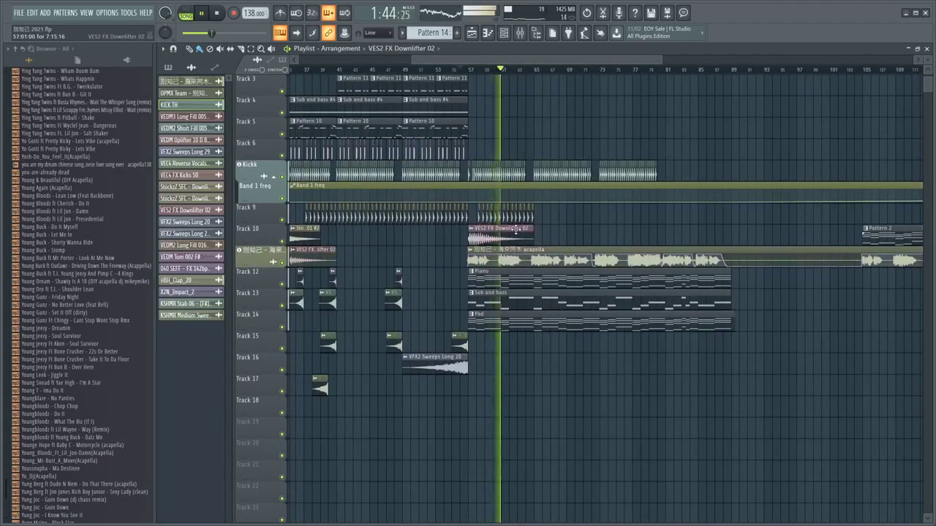
pyautogui.scroll(3, 497, 205)
pyautogui.scroll(1, 432, 117)
# Step: Copy the VEDM Tom 002 F# clips of bars 49 to 56 to bar 57 on Track 6 and remove the toms within bar 57
pyautogui.click(306, 70)
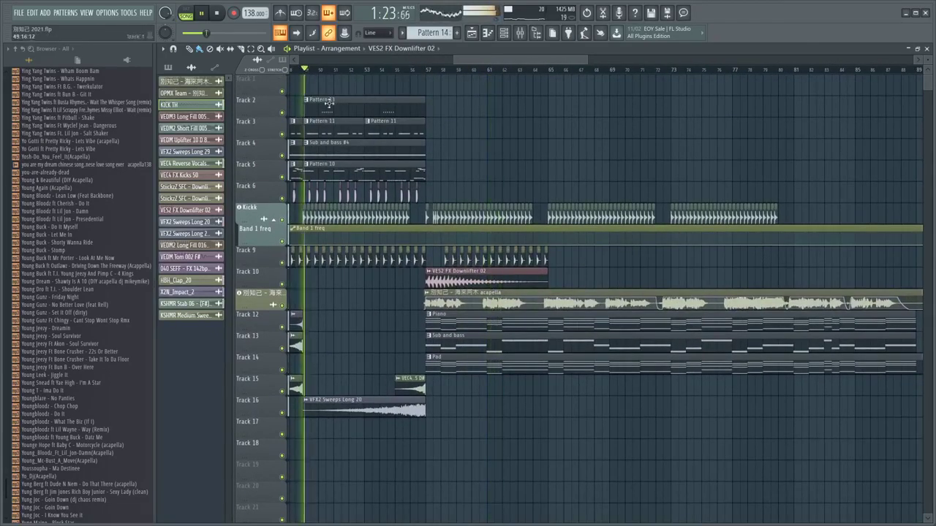
pyautogui.moveTo(459, 202); pyautogui.dragTo(309, 195)
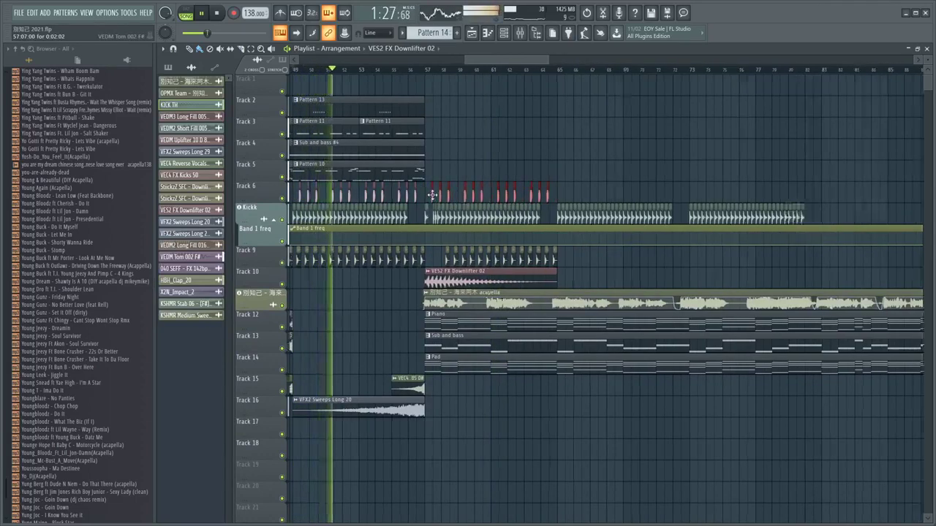
pyautogui.scroll(4, 436, 196)
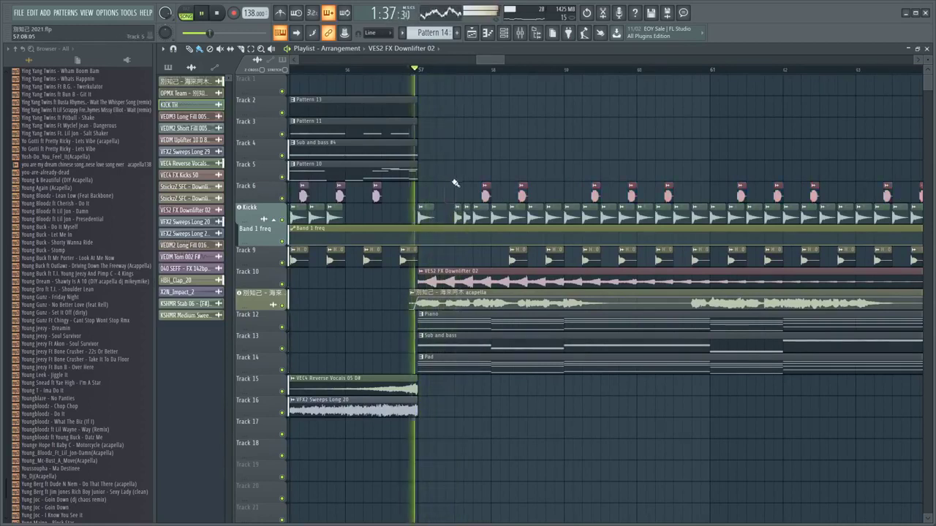
pyautogui.rightClick(486, 192)
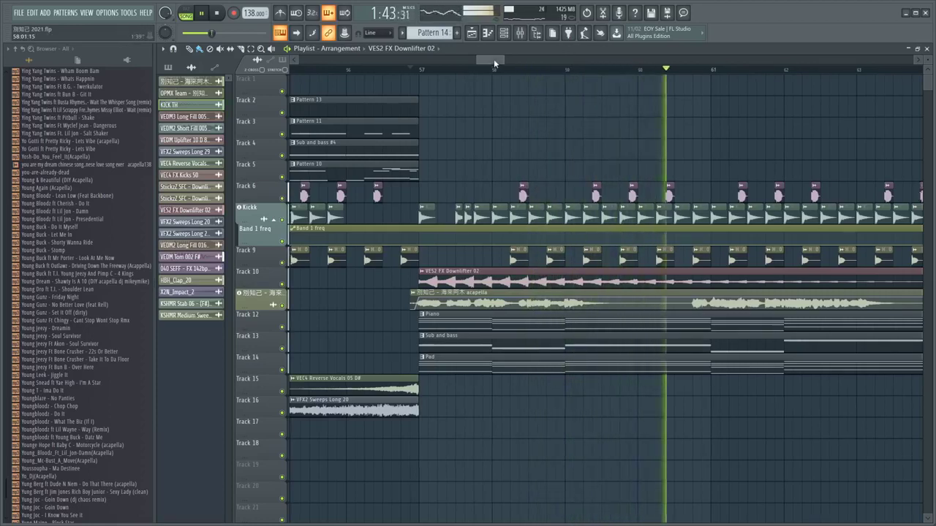
# Step: Thin out the copied tom clips on Track 6 to one tom per bar from bar 58 to bar 64
pyautogui.moveTo(493, 58); pyautogui.dragTo(499, 59)
pyautogui.press('space')
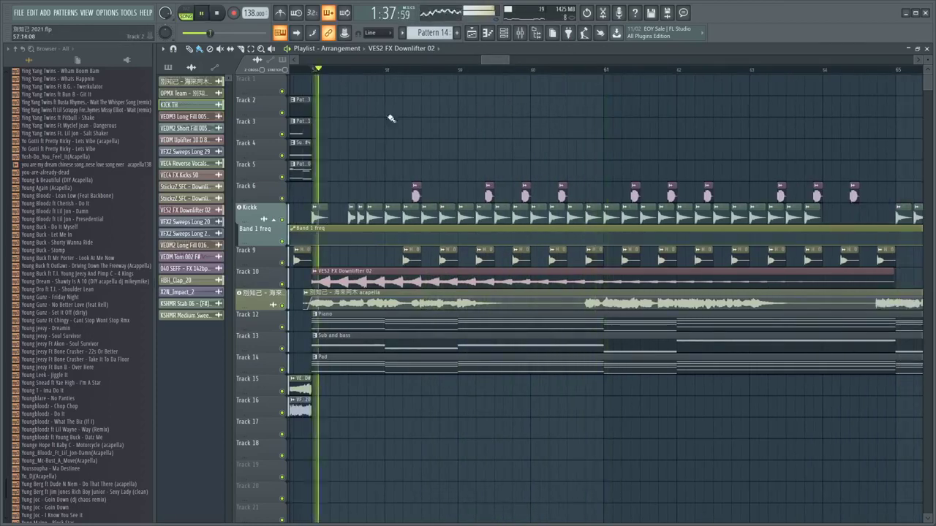
pyautogui.scroll(2, 418, 132)
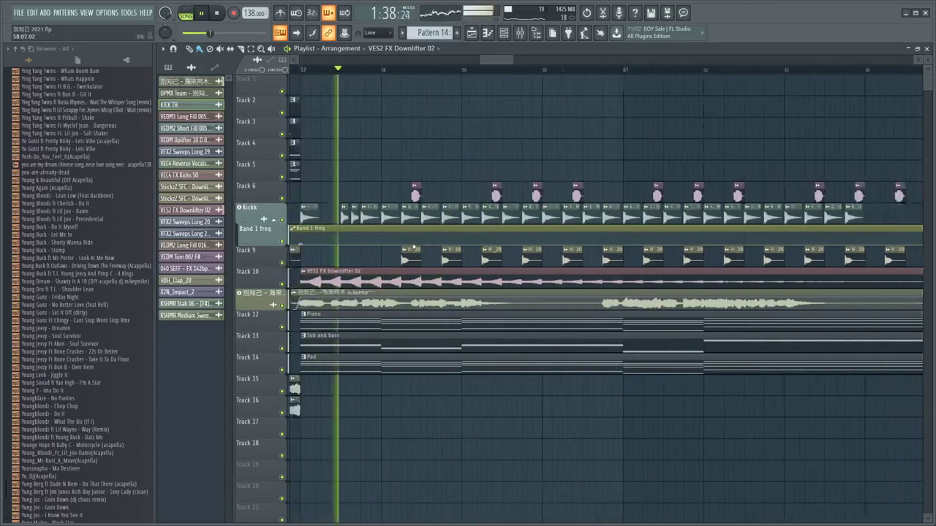
pyautogui.scroll(-2, 436, 218)
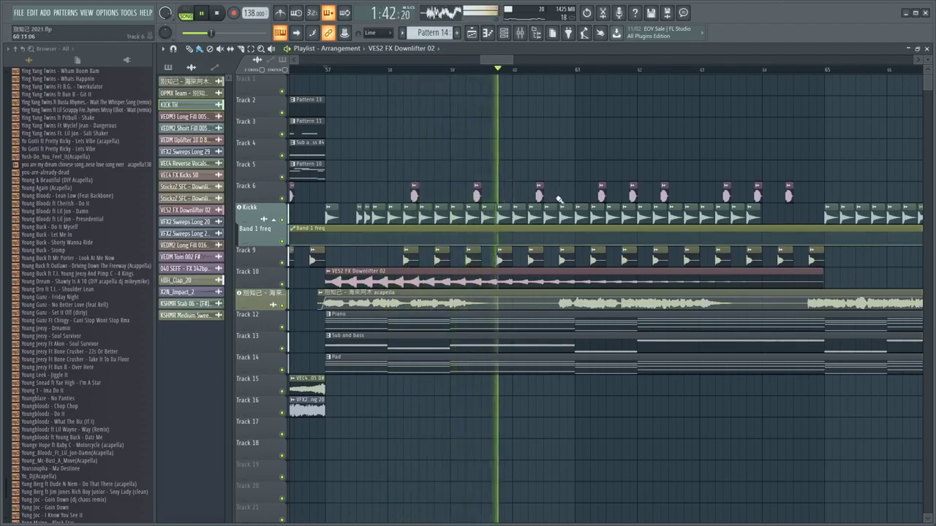
pyautogui.rightClick(635, 195)
pyautogui.moveTo(640, 199); pyautogui.dragTo(630, 198)
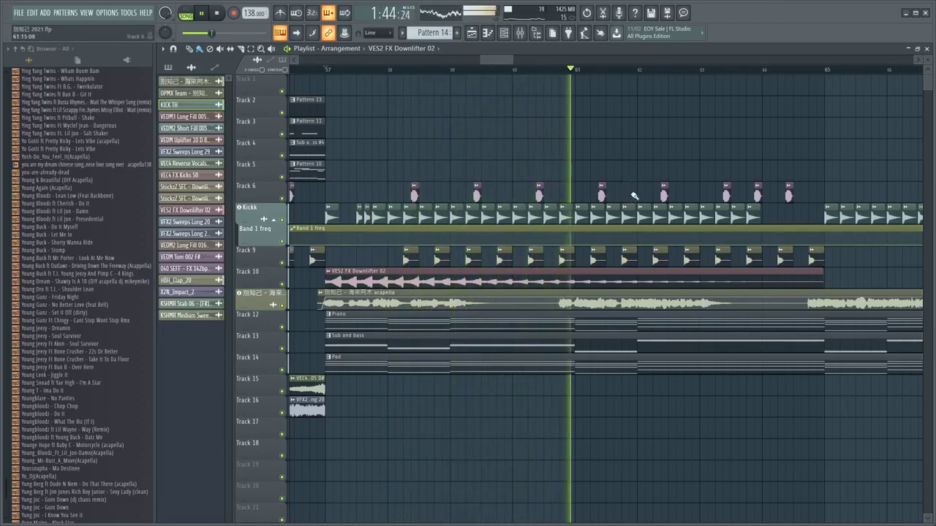
pyautogui.scroll(-3, 625, 197)
pyautogui.scroll(3, 622, 196)
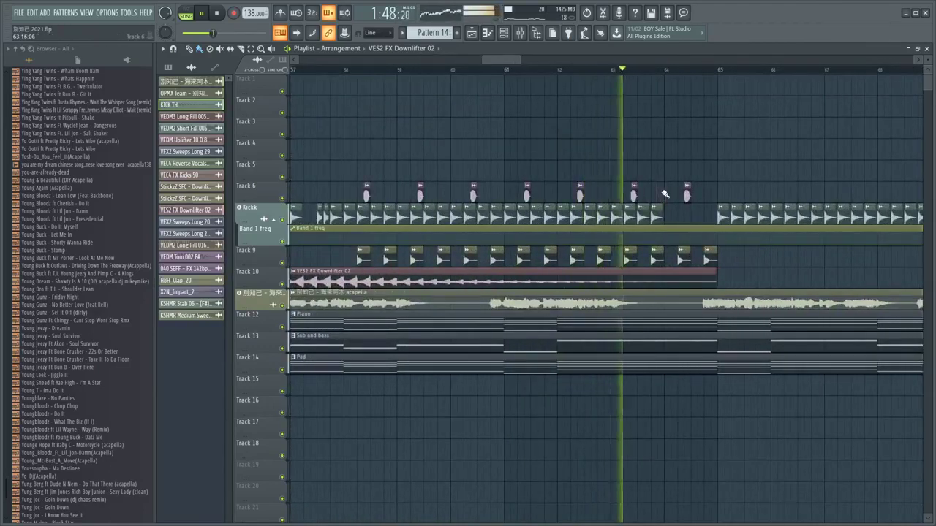
pyautogui.scroll(-2, 663, 194)
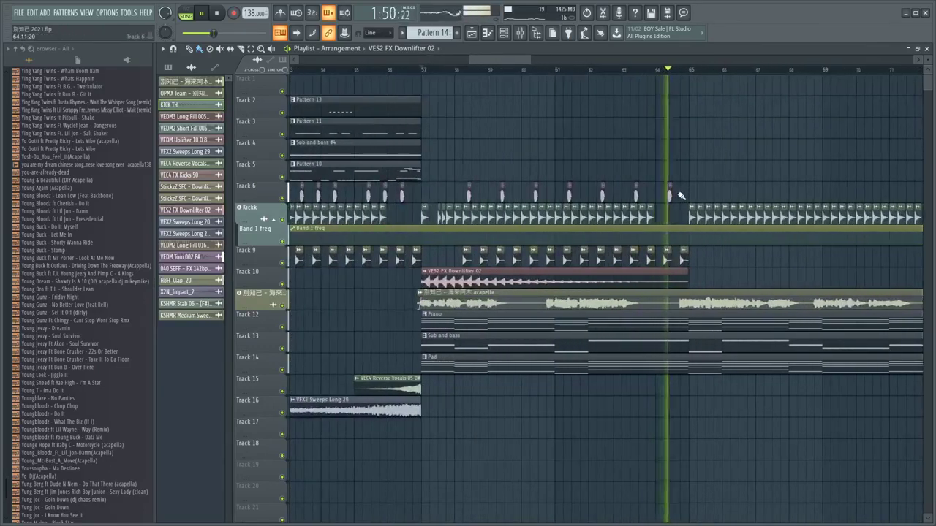
# Step: Copy the Track 9 claps of bars 58 to 64 to bar 66 and fill the gap in bar 65 with HBH_Clap_20 clips
pyautogui.moveTo(694, 198); pyautogui.dragTo(476, 196)
pyautogui.keyDown('ctrl'); pyautogui.moveTo(712, 253); pyautogui.dragTo(463, 259); pyautogui.keyUp('ctrl')
pyautogui.keyDown('shift'); pyautogui.moveTo(501, 258); pyautogui.dragTo(736, 258); pyautogui.keyUp('shift')
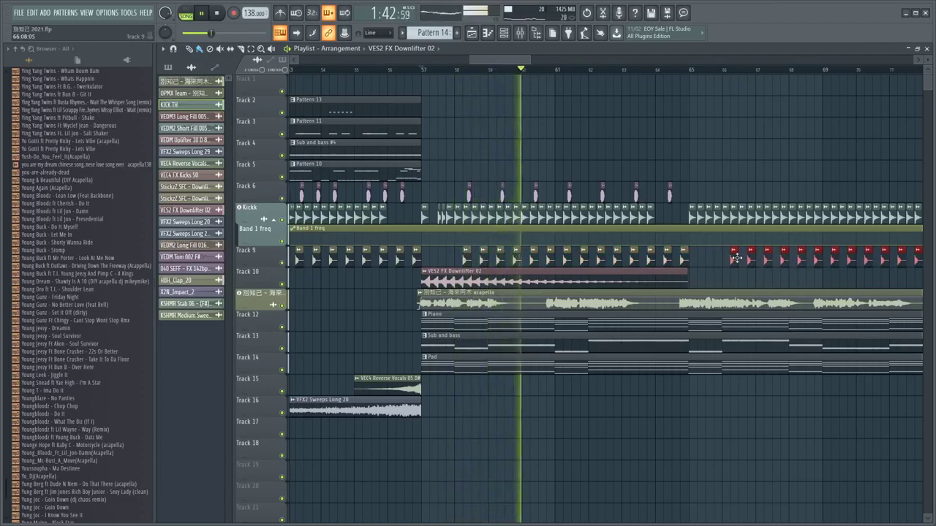
pyautogui.click(702, 261)
pyautogui.click(680, 259)
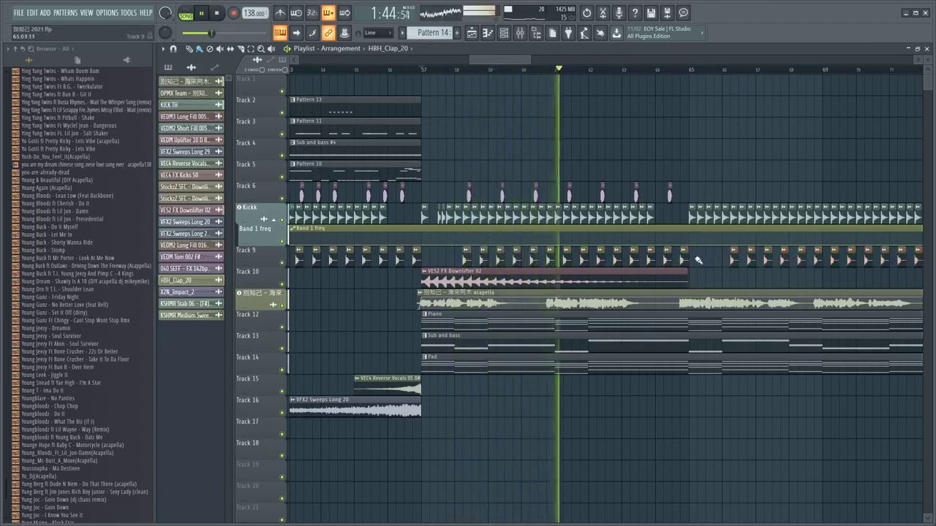
# Step: Copy the Track 6 toms of bars 58 to 64 to bar 66 and add the missing tom in bar 65
pyautogui.scroll(-3, 716, 261)
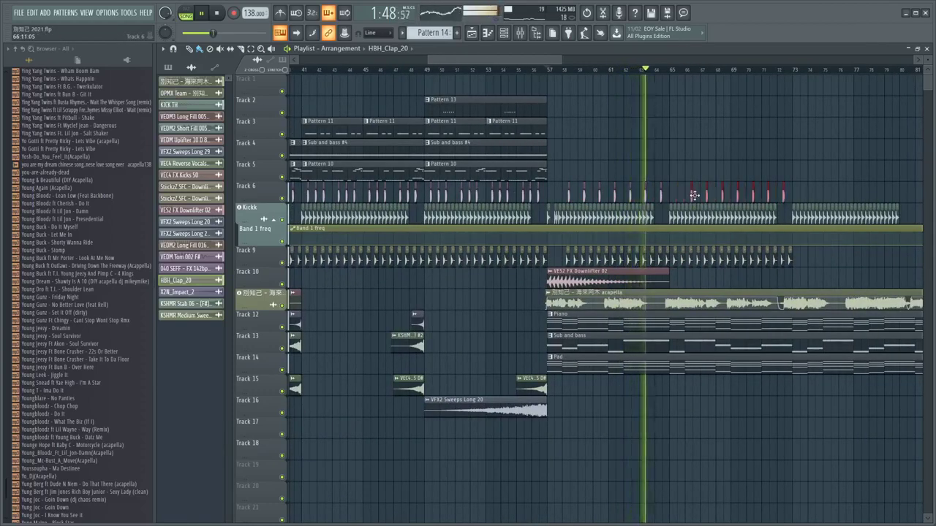
pyautogui.scroll(3, 693, 195)
pyautogui.click(638, 194)
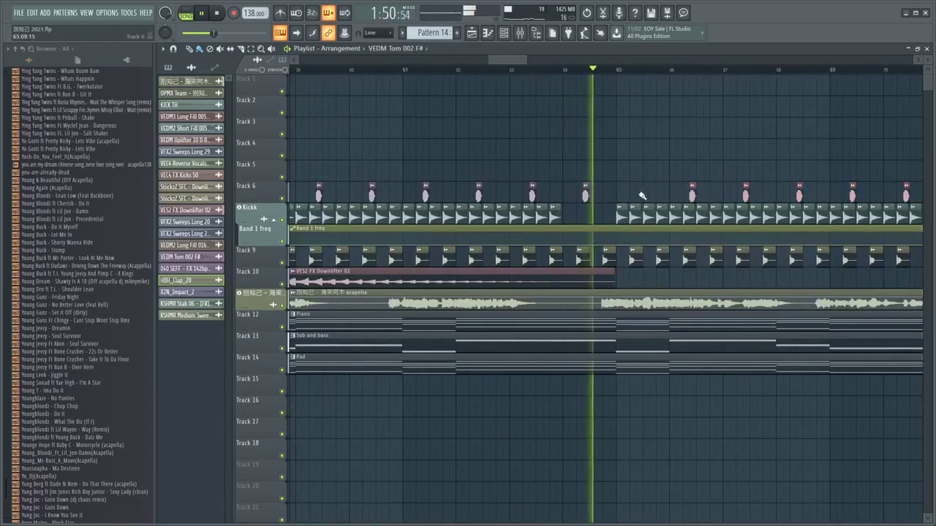
# Step: Copy the Track 6 toms of bars 65 to 72 to bar 73 and clear the selection
pyautogui.scroll(-2, 609, 194)
pyautogui.moveTo(793, 184); pyautogui.dragTo(624, 194)
pyautogui.scroll(-2, 720, 197)
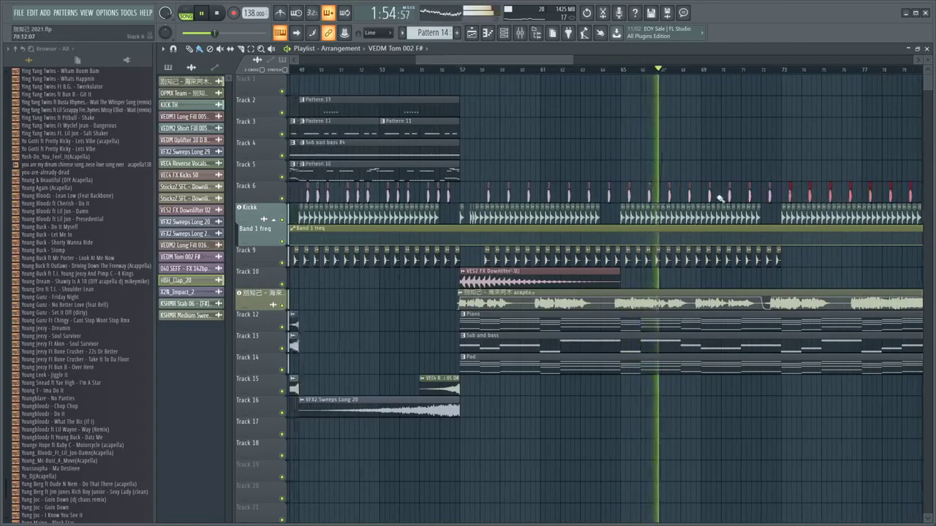
pyautogui.scroll(2, 792, 210)
pyautogui.scroll(-2, 689, 153)
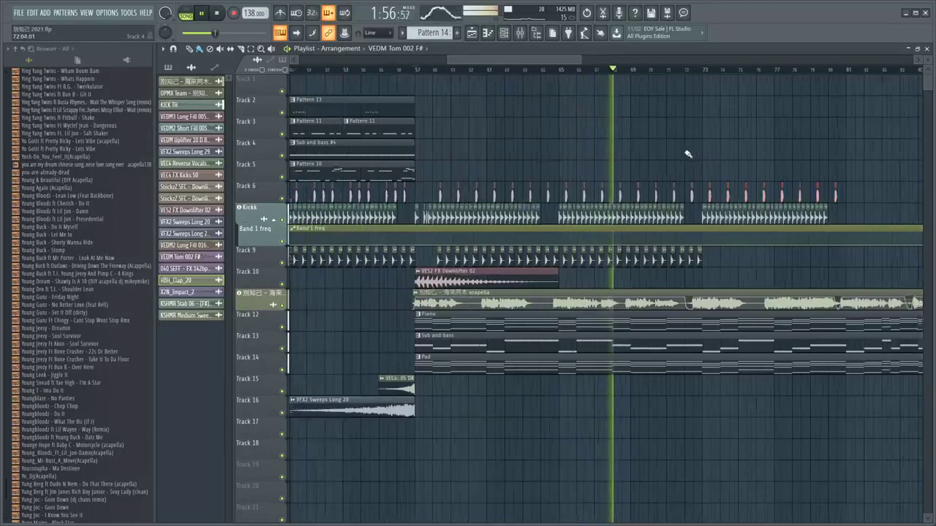
pyautogui.scroll(2, 753, 182)
pyautogui.hotkey('ctrl', 'd')
# Step: Save the project
pyautogui.scroll(2, 545, 250)
pyautogui.scroll(3, 552, 251)
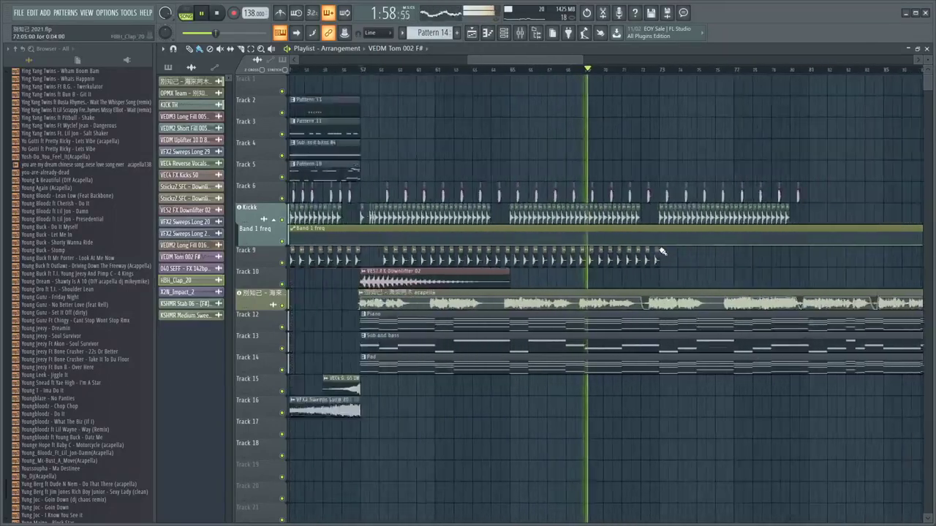
pyautogui.scroll(-5, 651, 258)
pyautogui.hotkey('ctrl', 's')
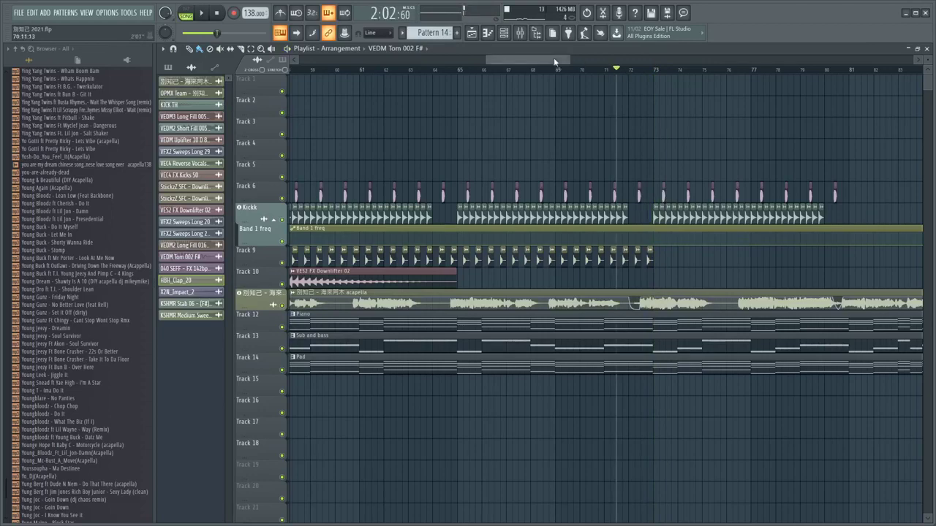
# Step: Copy the Track 6 toms and the Kickk track's kicks of bars 73 to 80 to bar 81
pyautogui.moveTo(554, 62); pyautogui.dragTo(568, 61)
pyautogui.keyDown('ctrl'); pyautogui.scroll(-3, 605, 182); pyautogui.keyUp('ctrl')
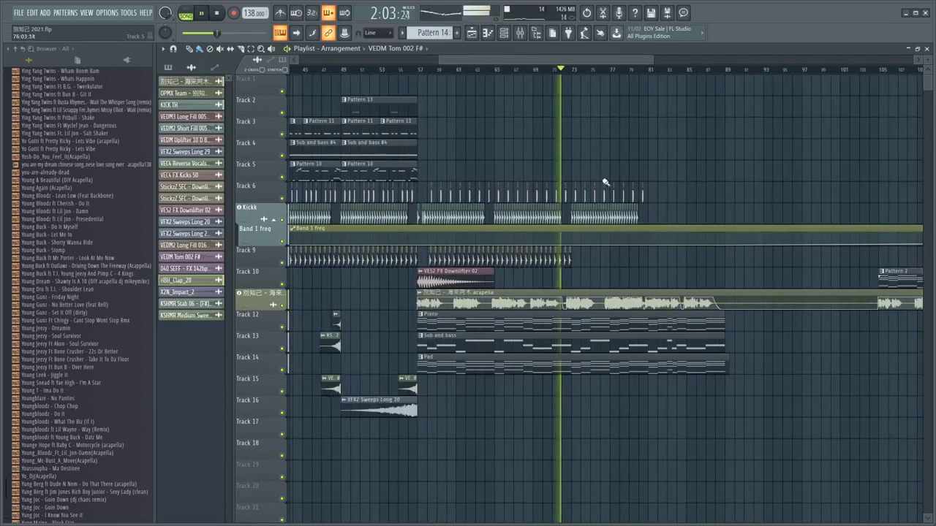
pyautogui.keyDown('ctrl'); pyautogui.scroll(-4, 525, 195); pyautogui.keyUp('ctrl')
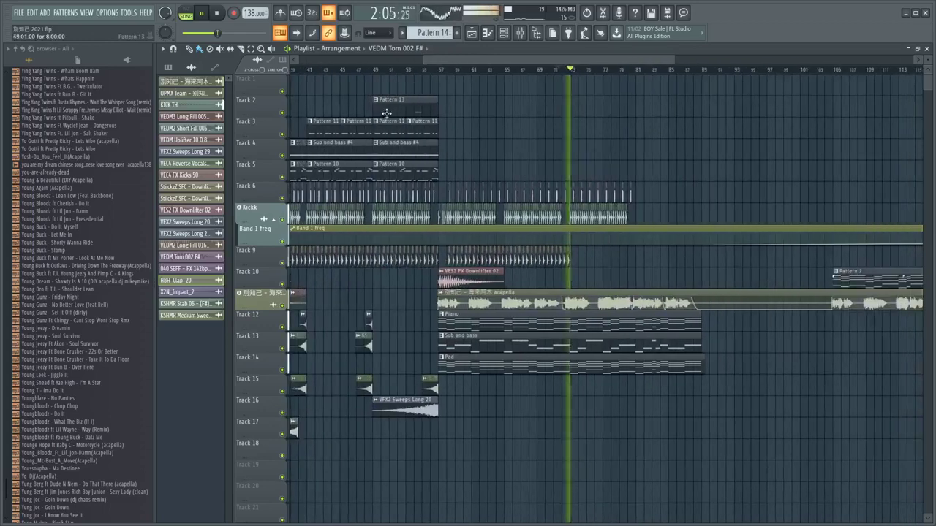
pyautogui.keyDown('ctrl'); pyautogui.scroll(4, 493, 270); pyautogui.keyUp('ctrl')
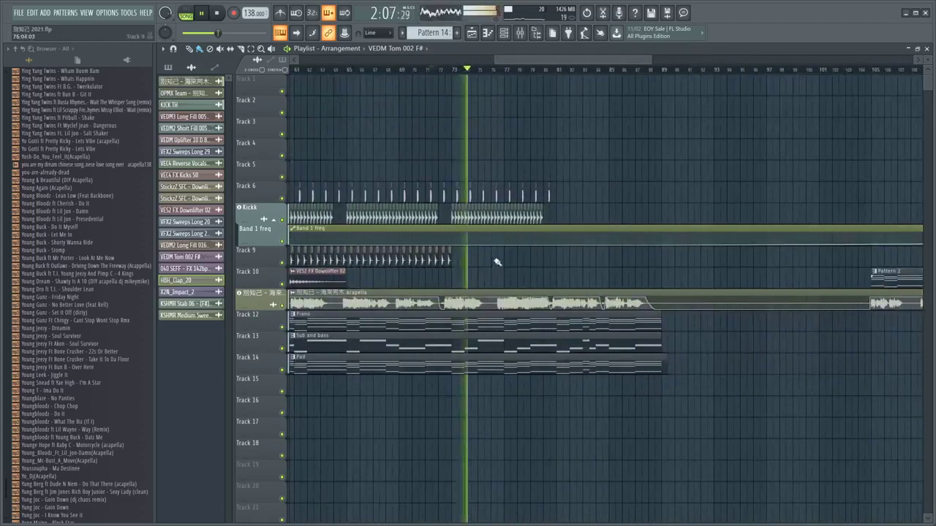
pyautogui.moveTo(564, 220); pyautogui.dragTo(446, 162)
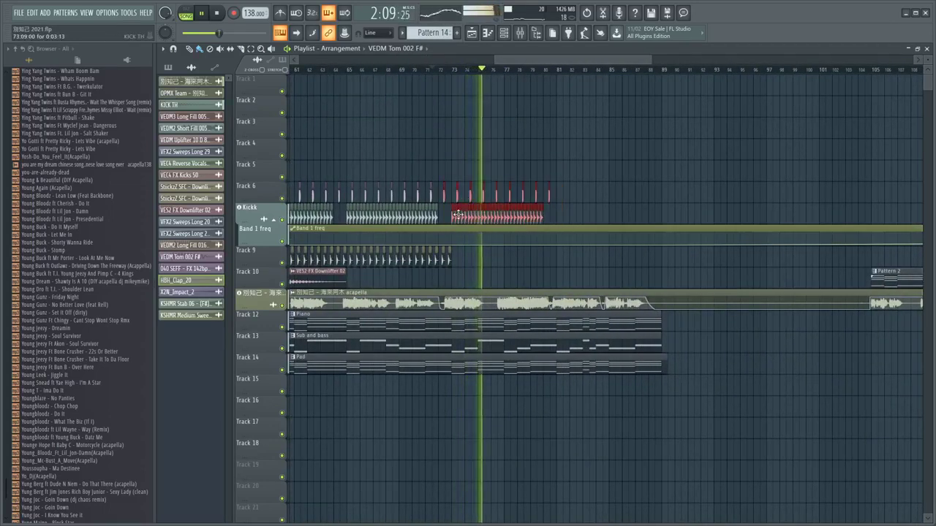
pyautogui.moveTo(563, 222); pyautogui.dragTo(459, 191)
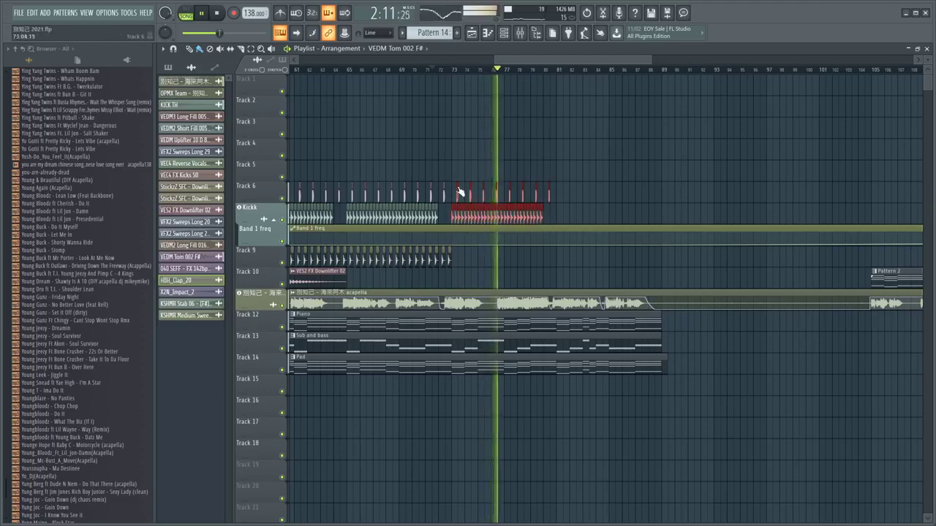
pyautogui.keyDown('shift'); pyautogui.moveTo(498, 216); pyautogui.dragTo(595, 218); pyautogui.keyUp('shift')
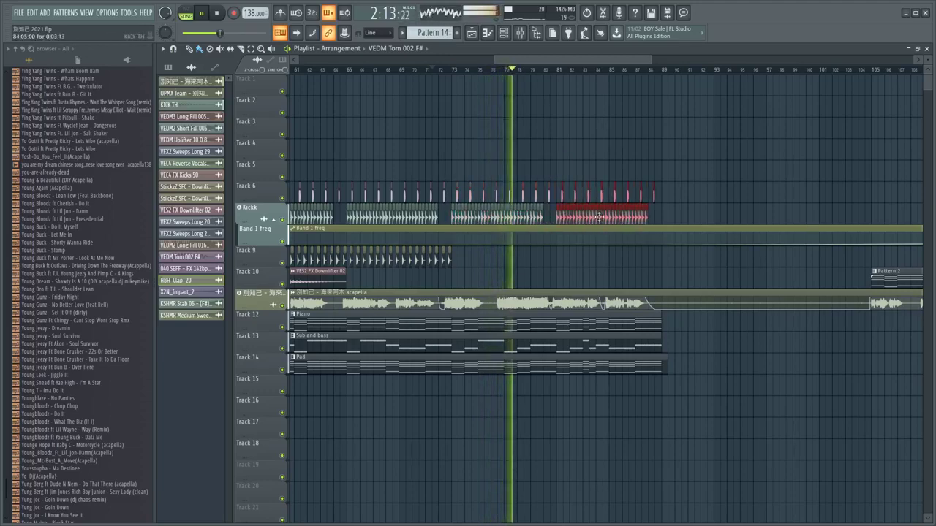